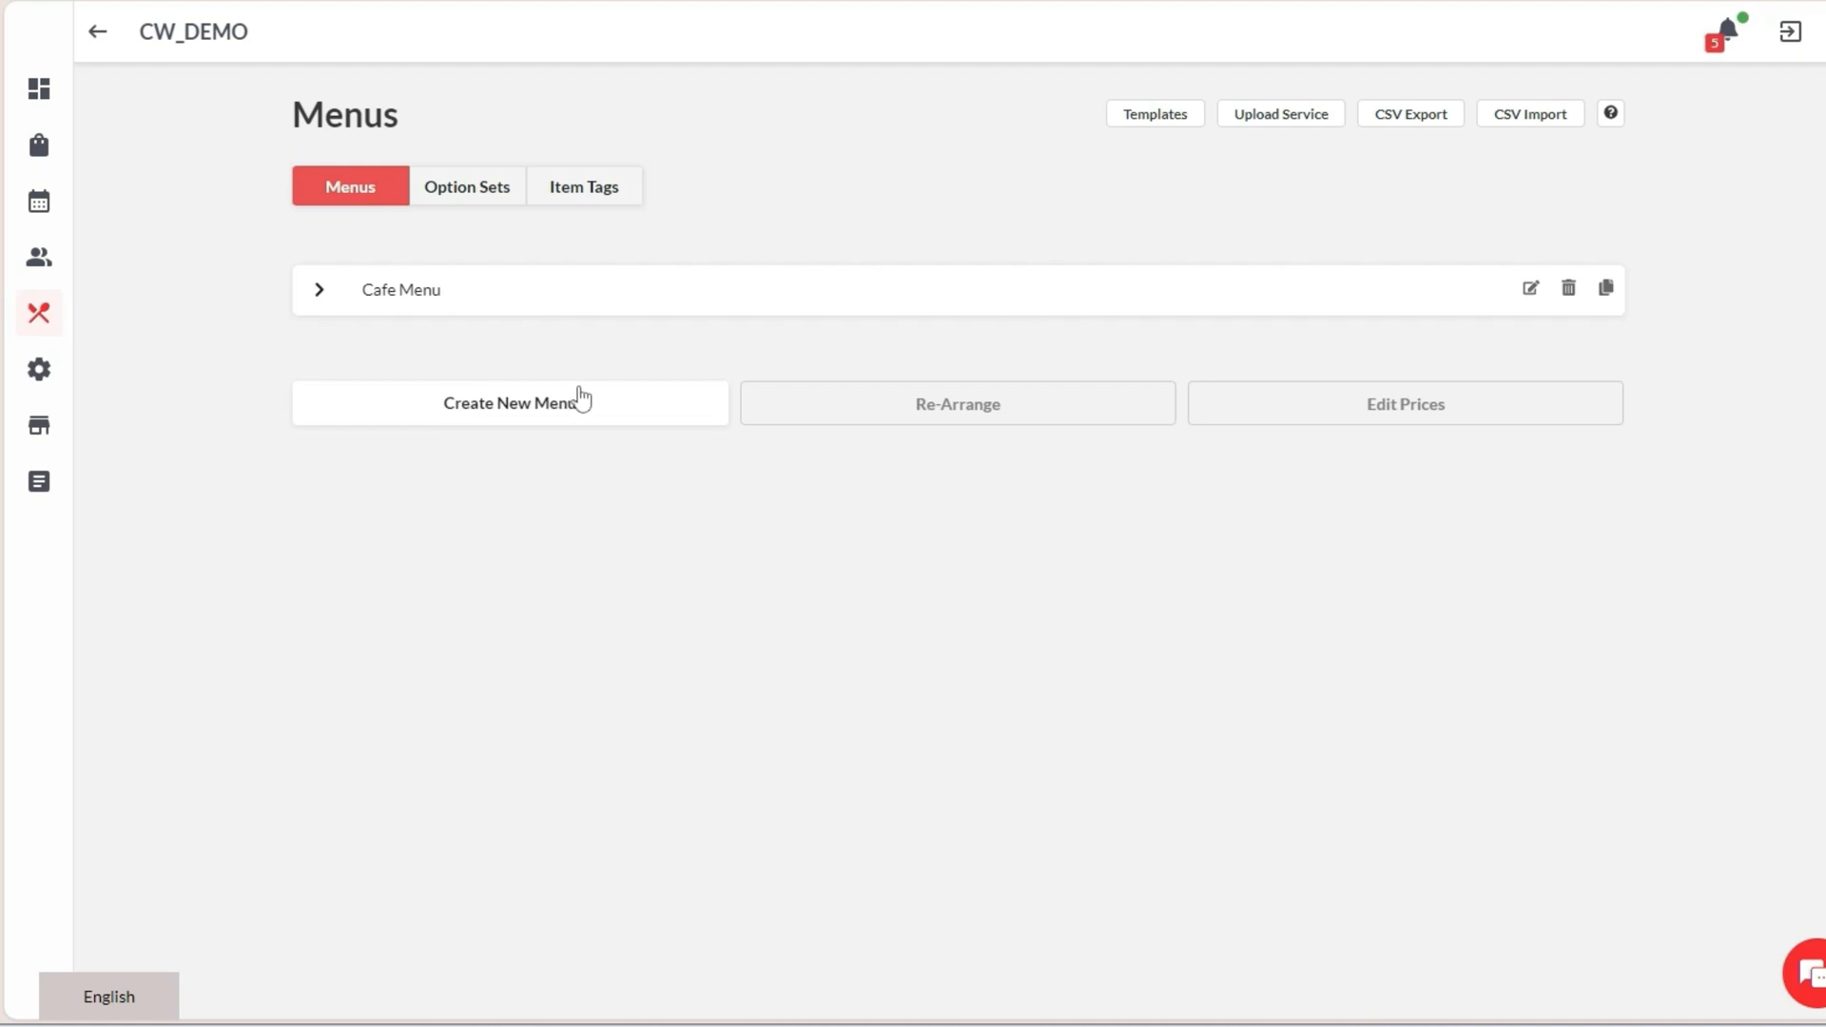
Start a new menu named BREAKFAST with the description AVAILABLE FOR DINE-IN ONLY
{"action": "left_click", "coordinate": [532, 418]}
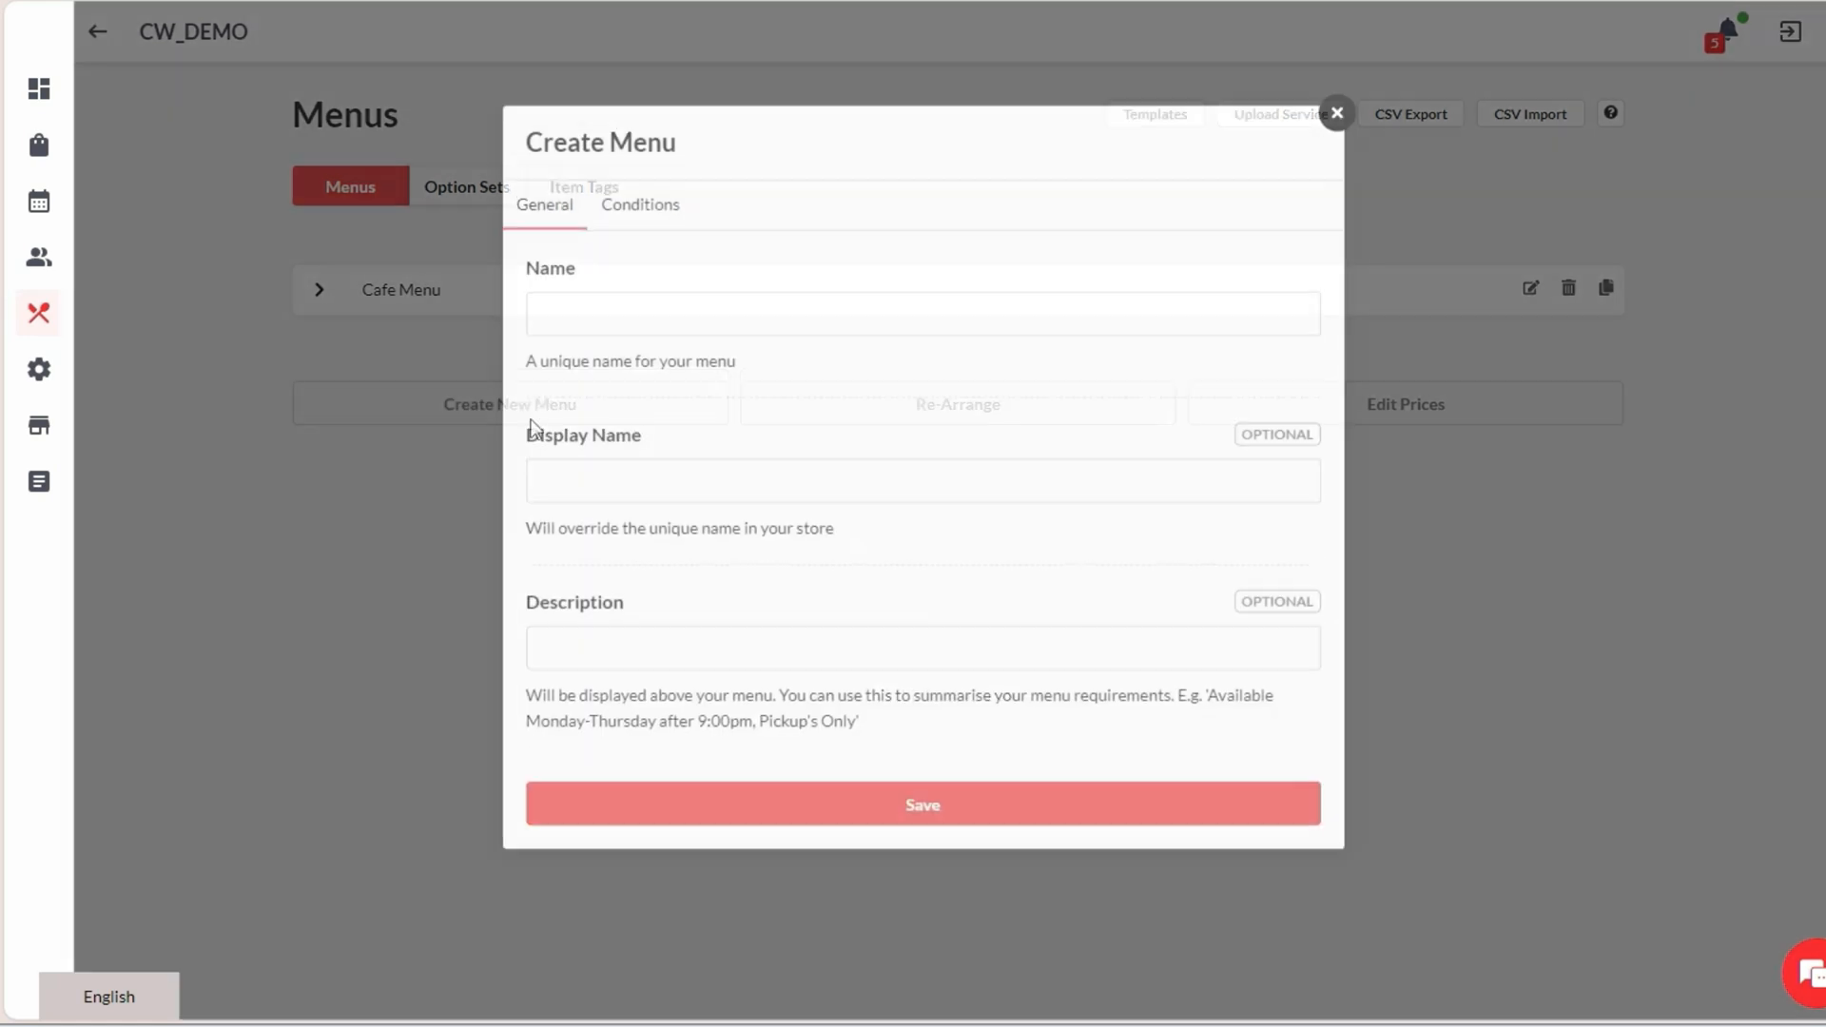
{"action": "left_click", "coordinate": [604, 321]}
{"action": "type", "text": "BREAKFAST"}
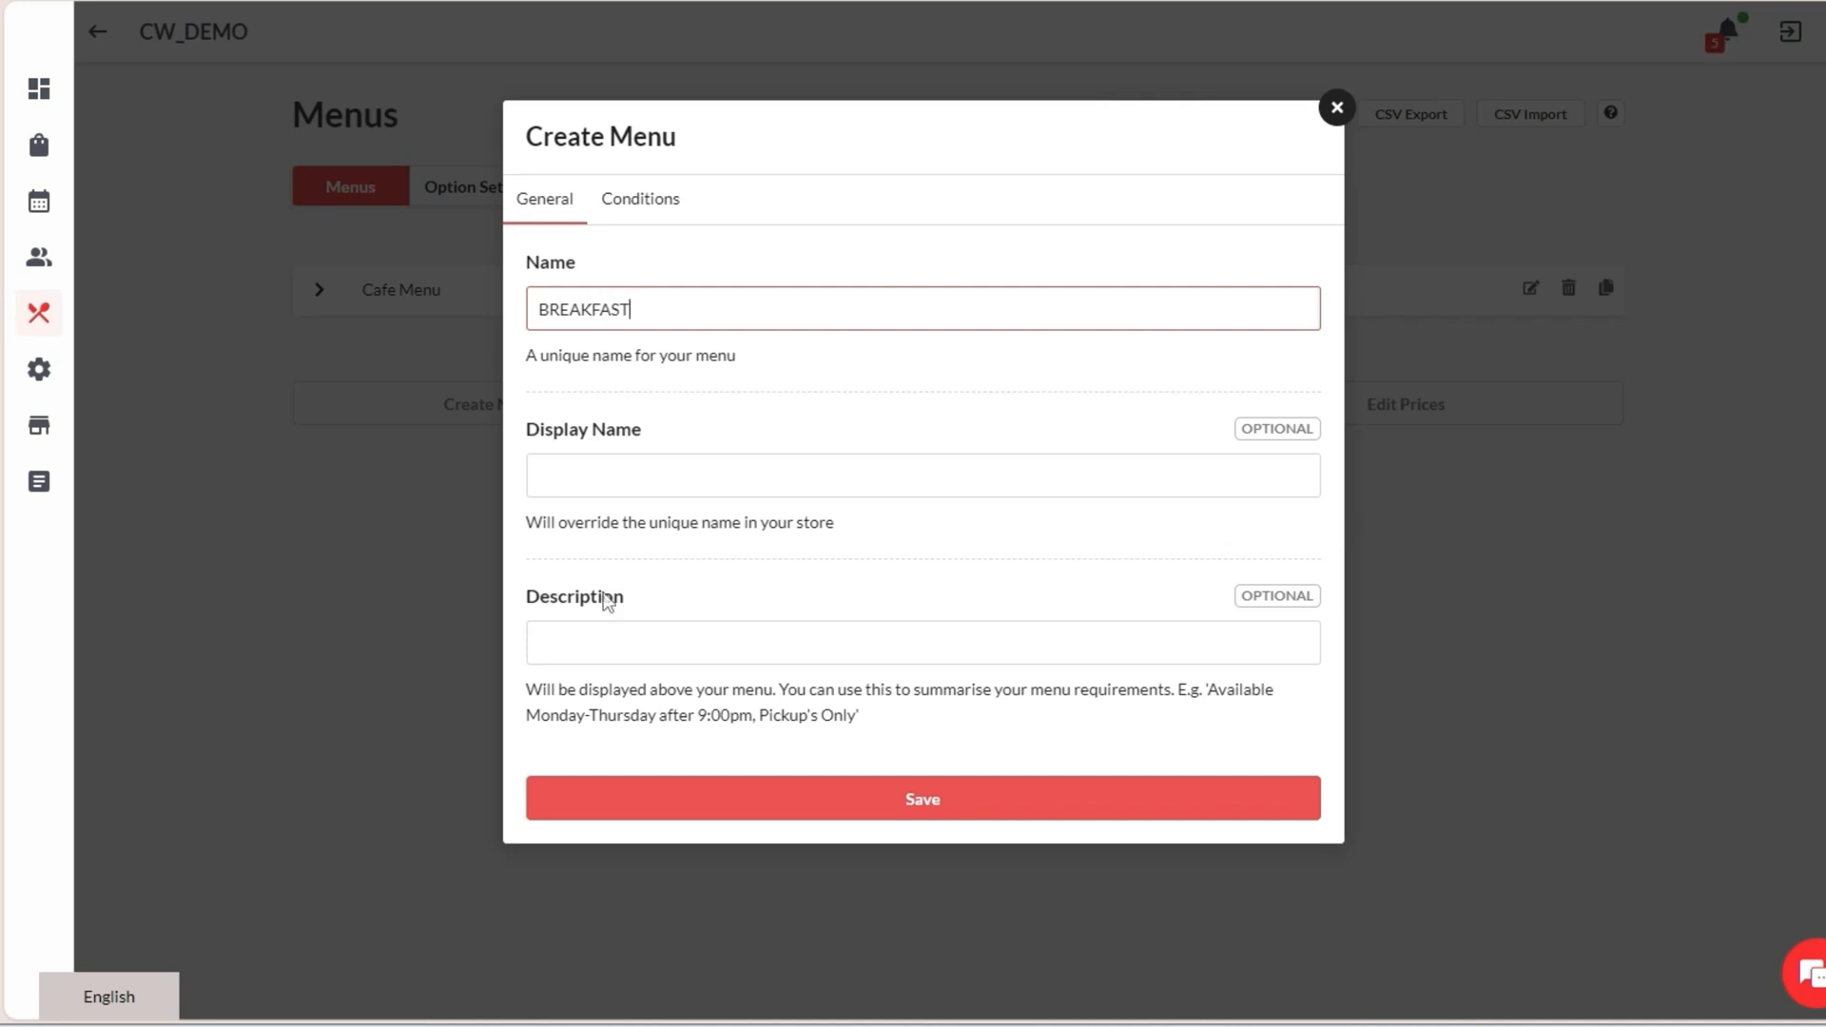
{"action": "left_click", "coordinate": [591, 637]}
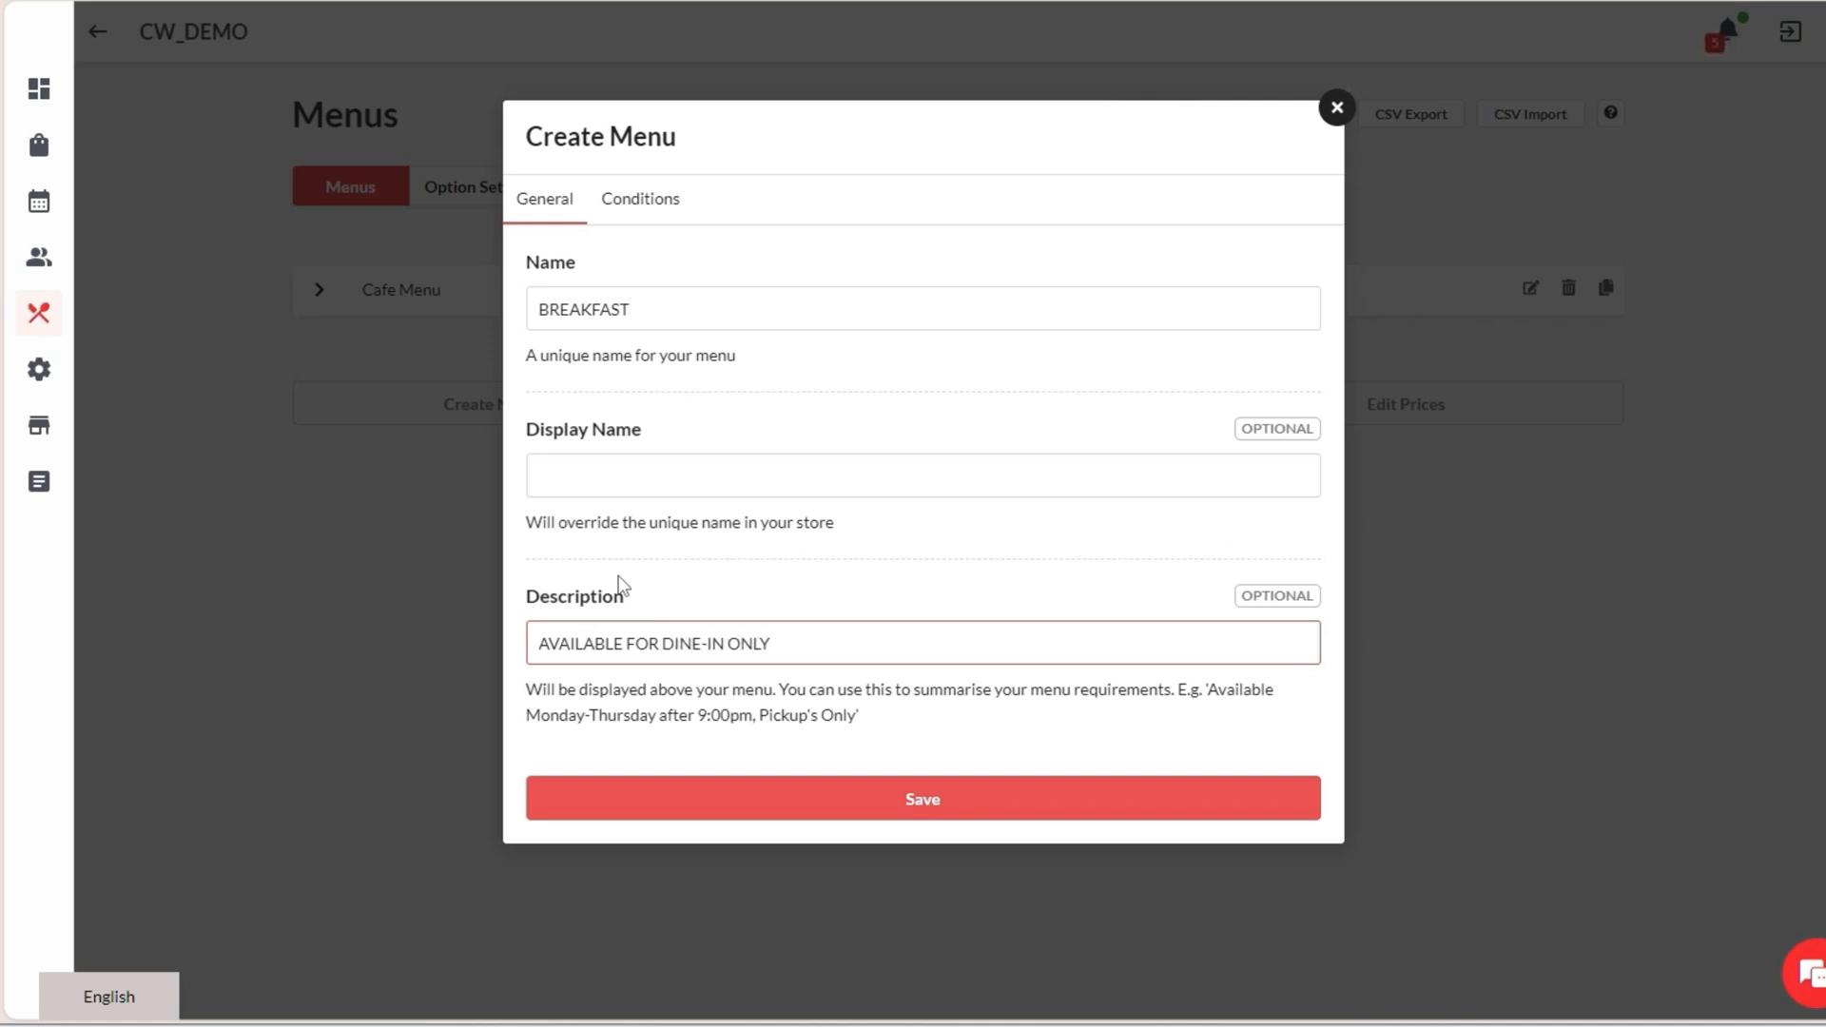
Restrict the new menu's available services to Dine In in its conditions
{"action": "left_click", "coordinate": [625, 217]}
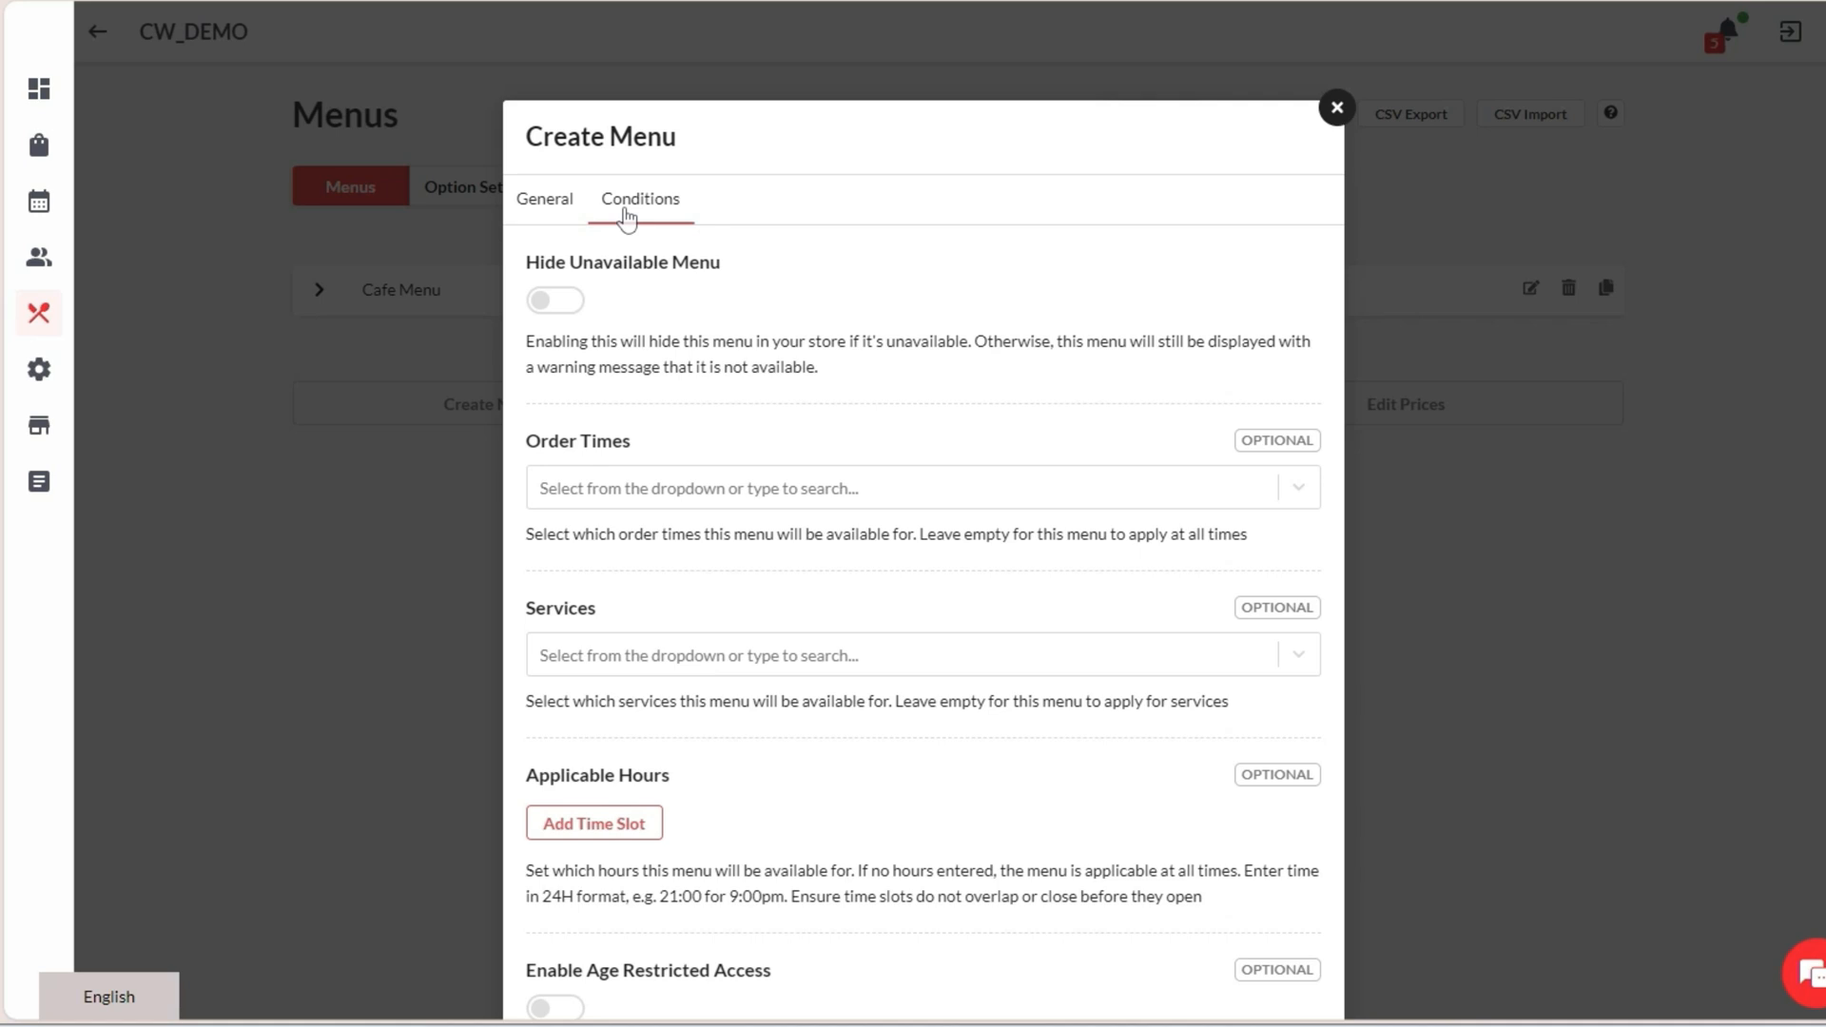
{"action": "left_click", "coordinate": [611, 493]}
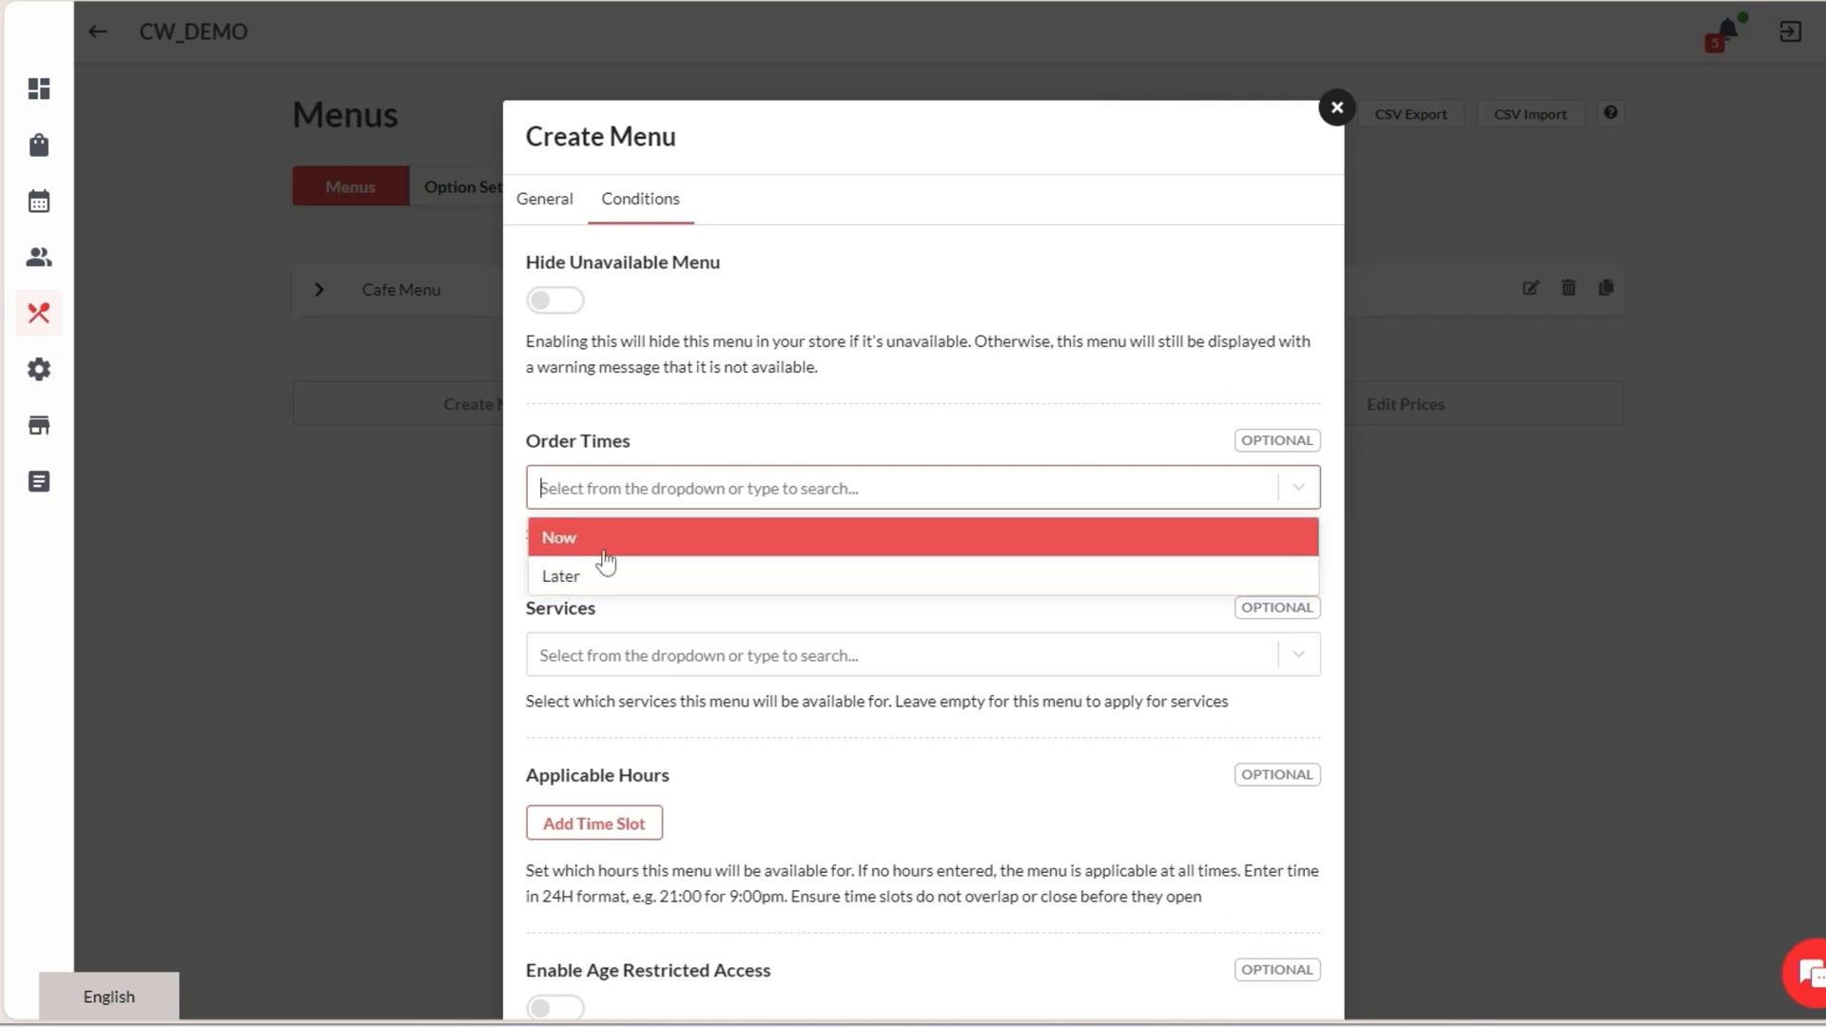
{"action": "left_click", "coordinate": [627, 447]}
{"action": "scroll", "coordinate": [623, 457], "scroll_direction": "down", "scroll_amount": 2}
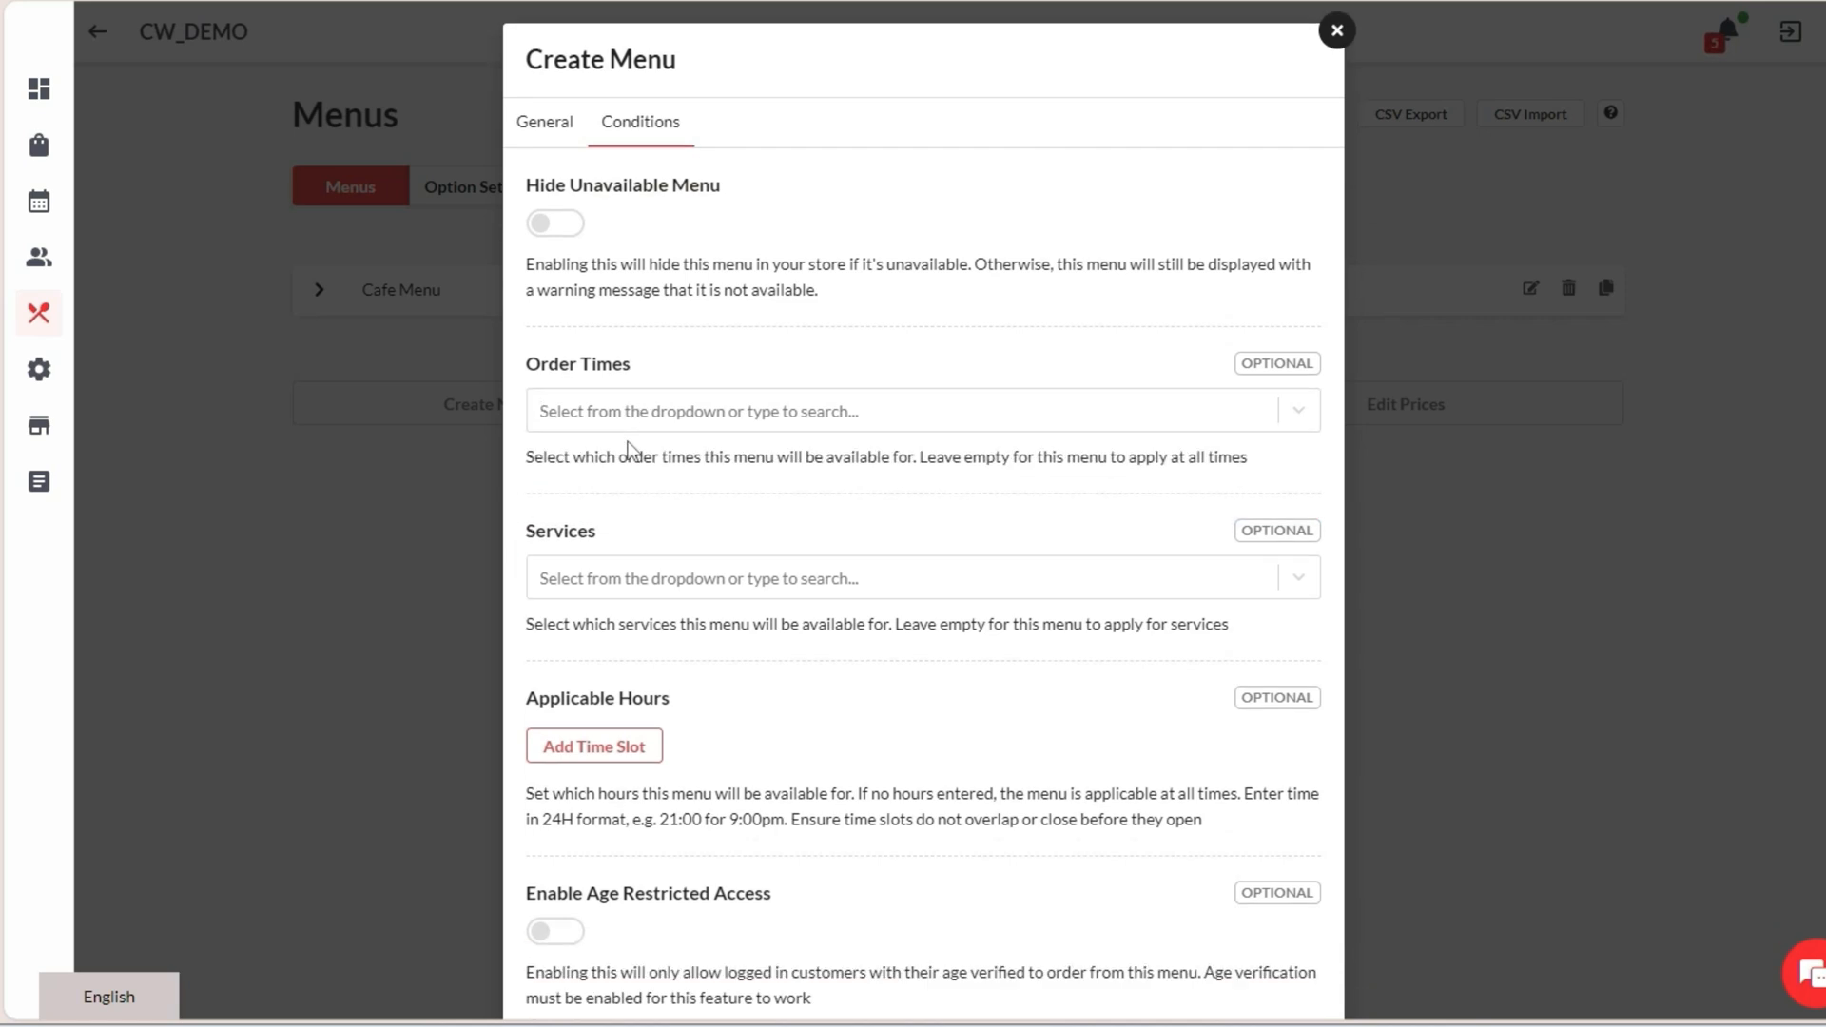
{"action": "left_click", "coordinate": [608, 507]}
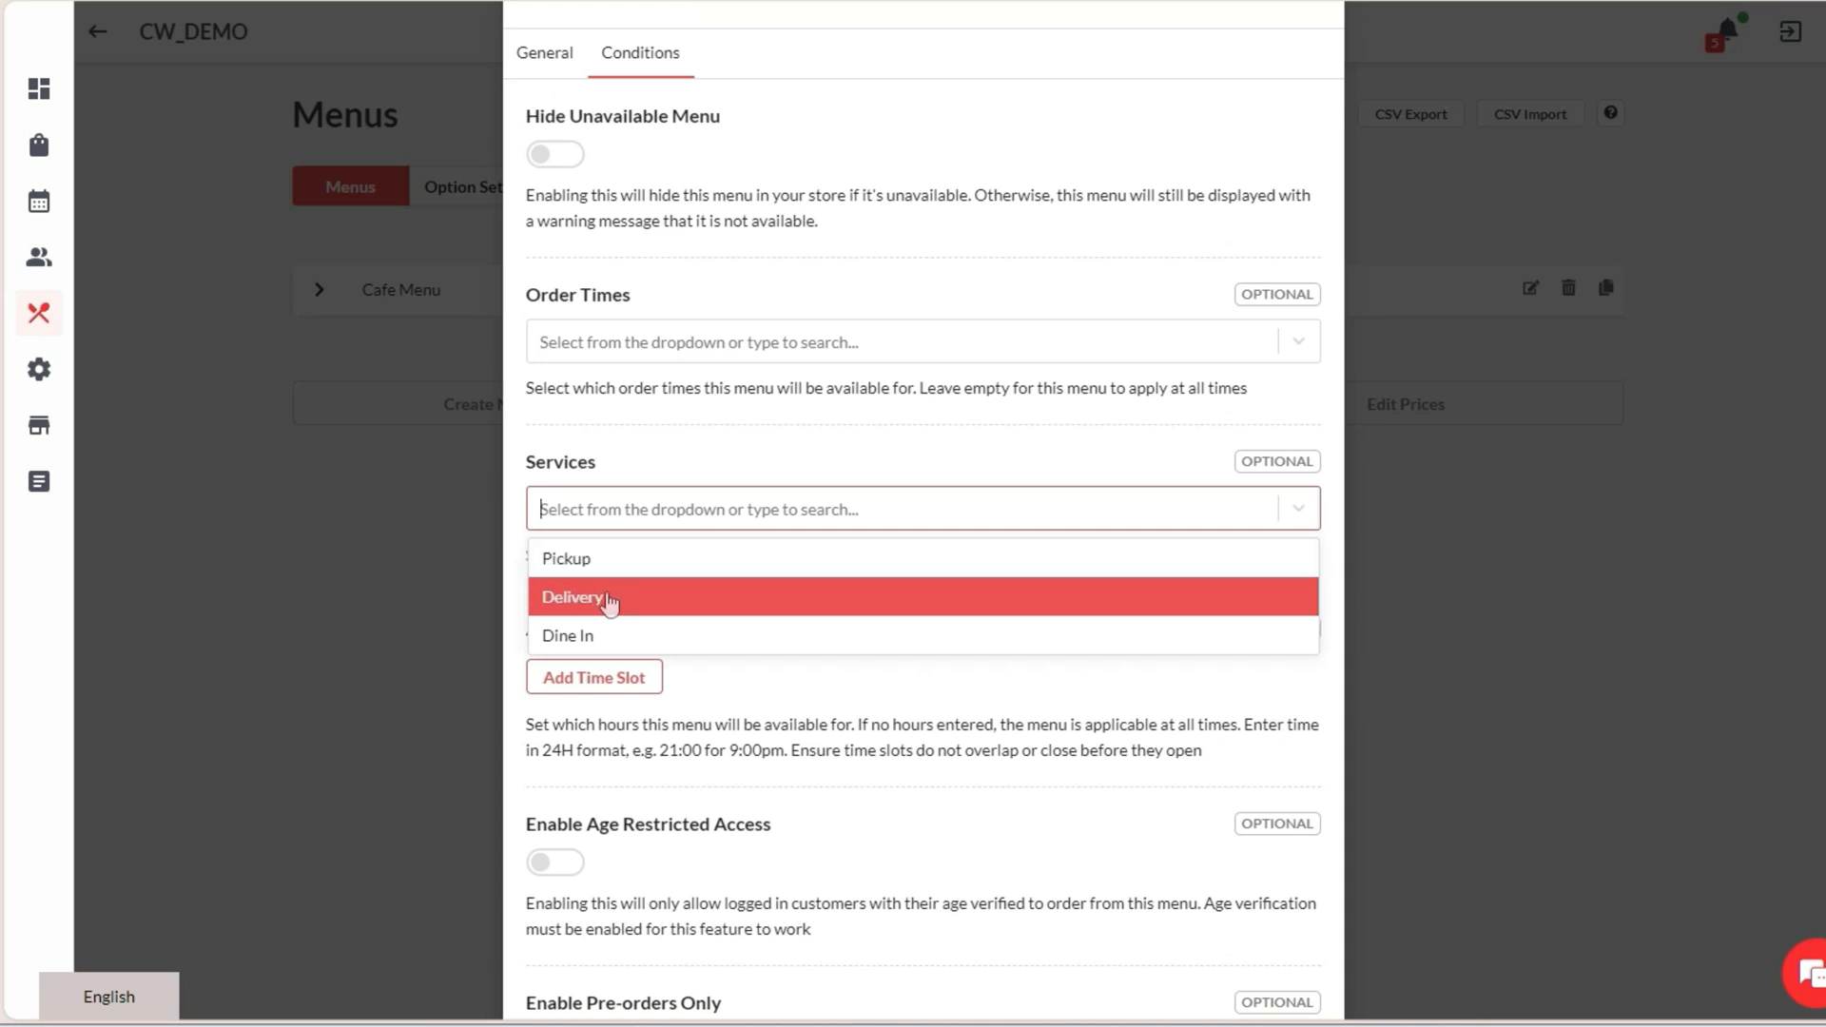
{"action": "left_click", "coordinate": [558, 637]}
{"action": "left_click", "coordinate": [603, 409]}
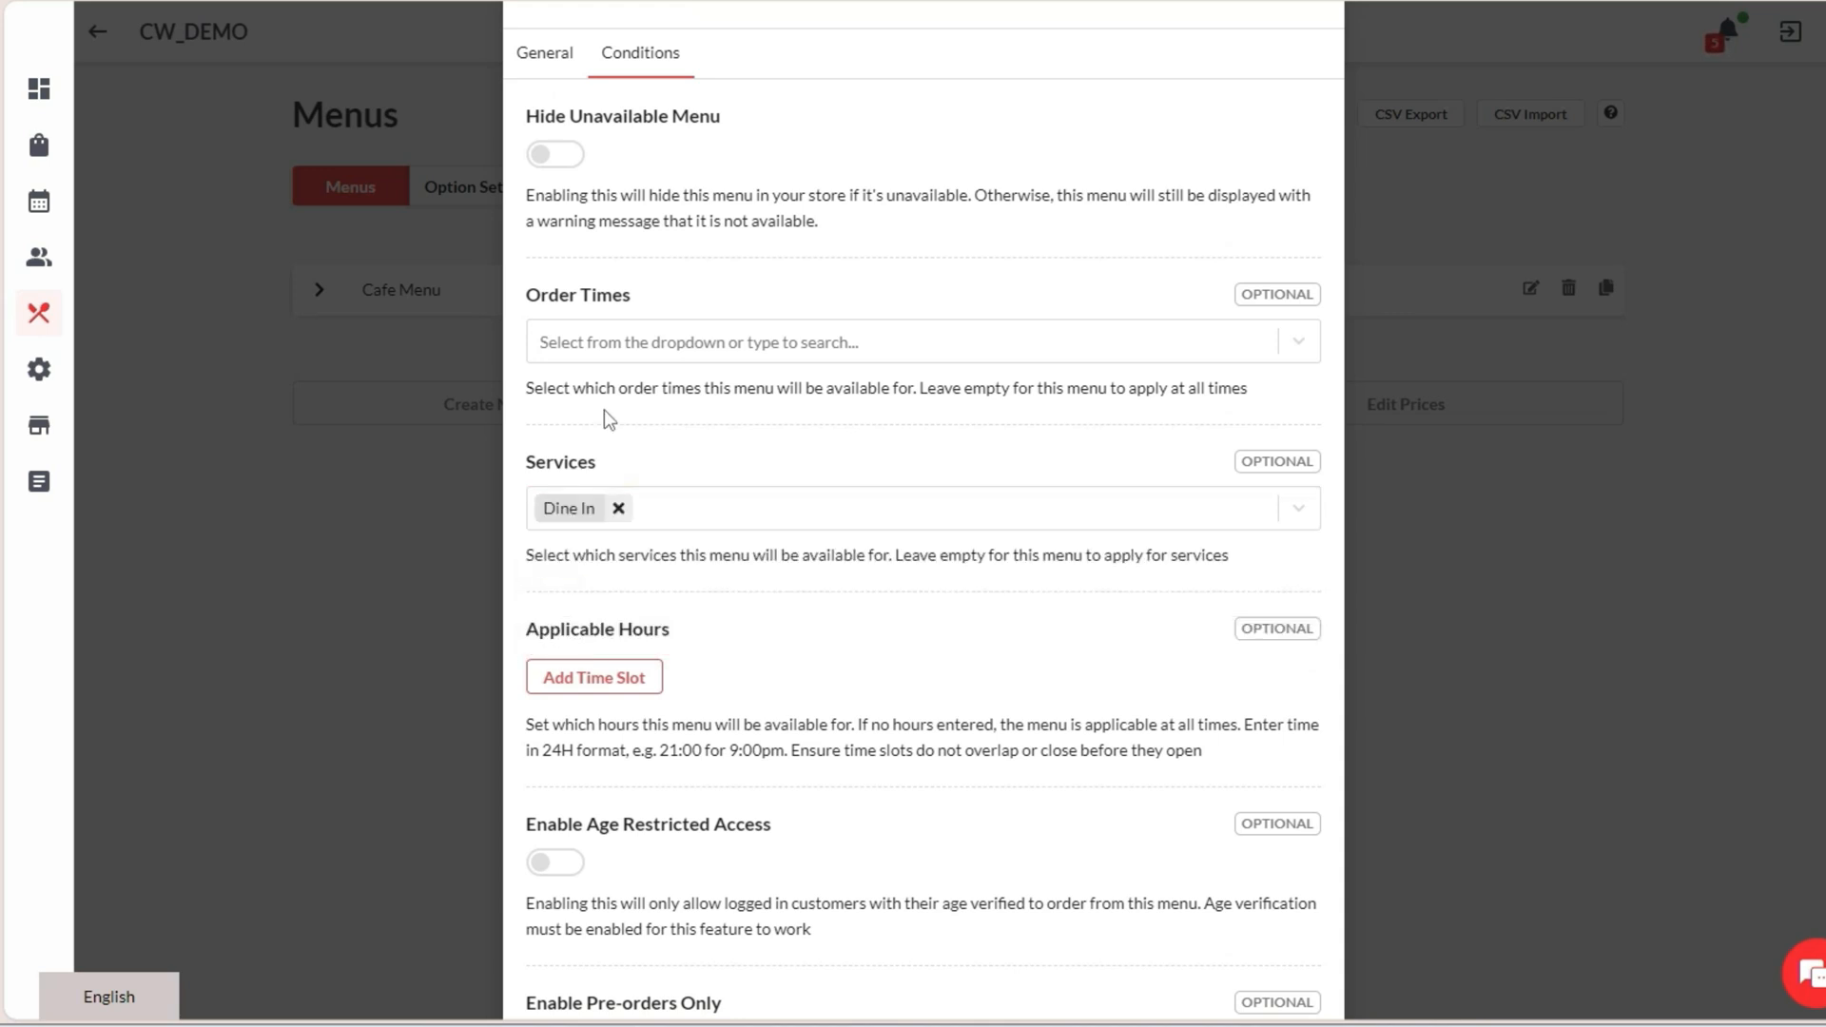
{"action": "scroll", "coordinate": [603, 409], "scroll_direction": "down", "scroll_amount": 2}
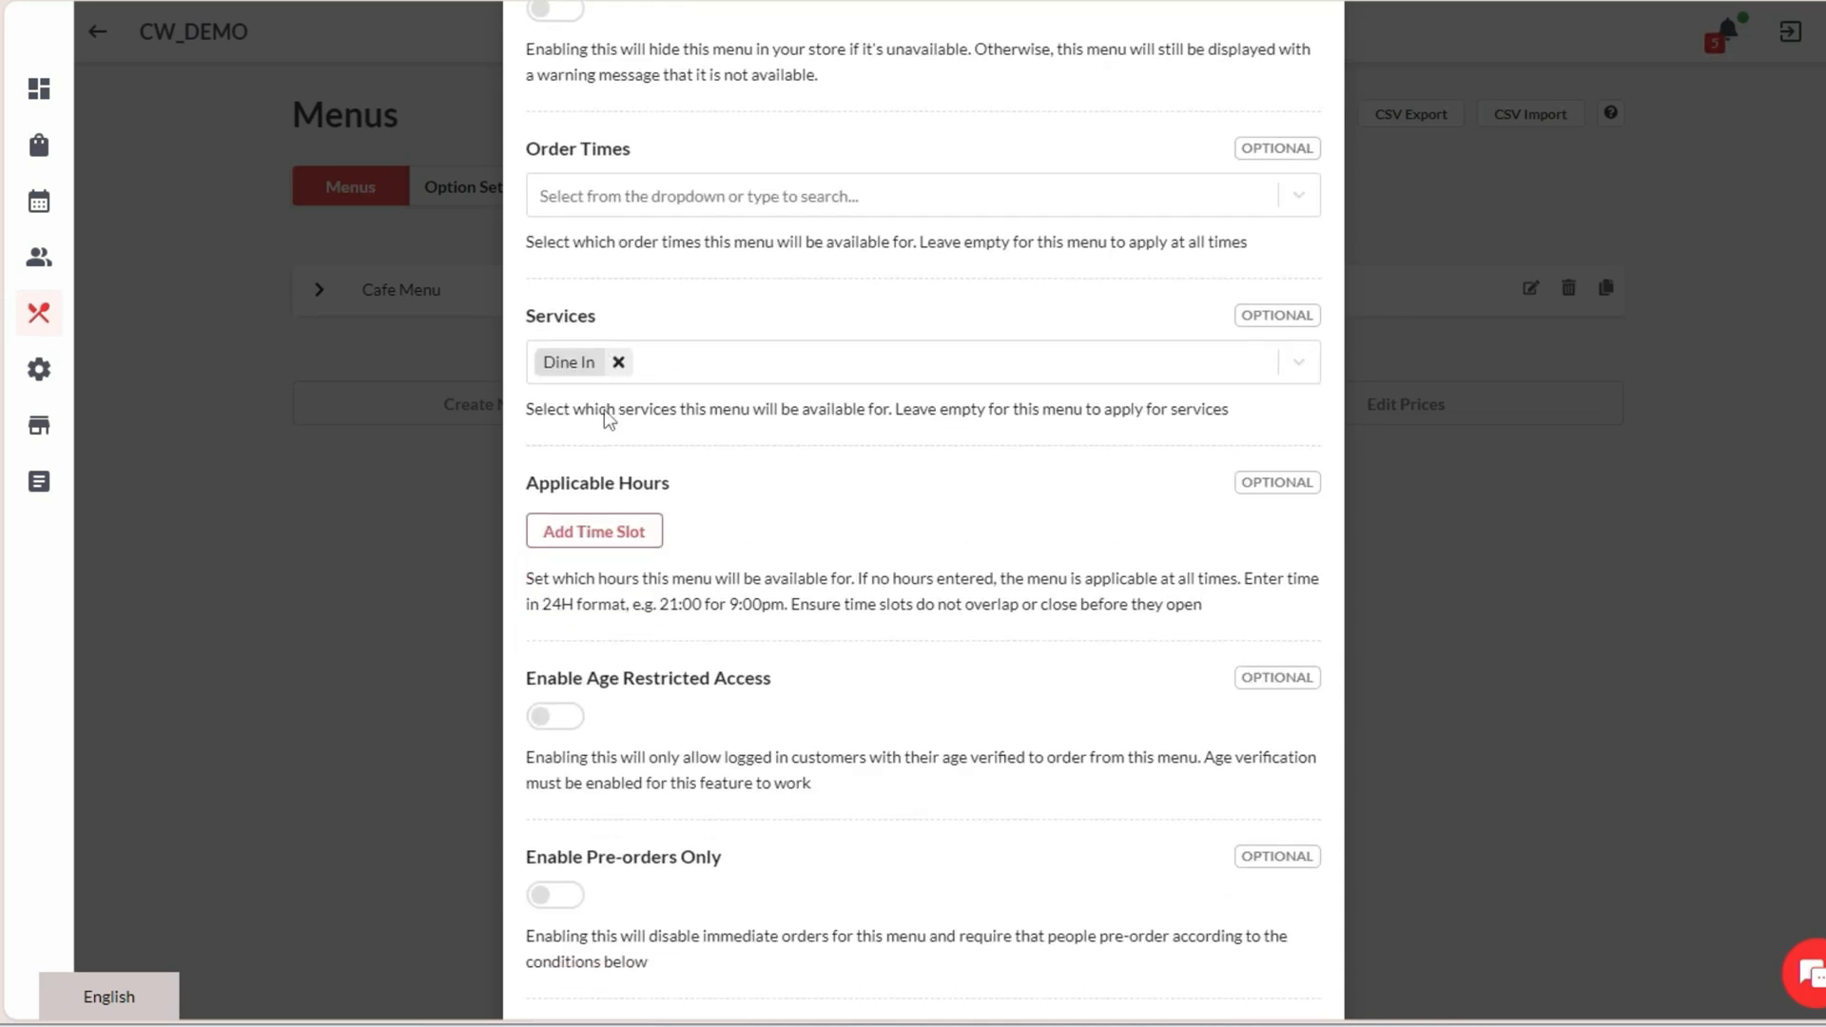
{"action": "left_click", "coordinate": [587, 528]}
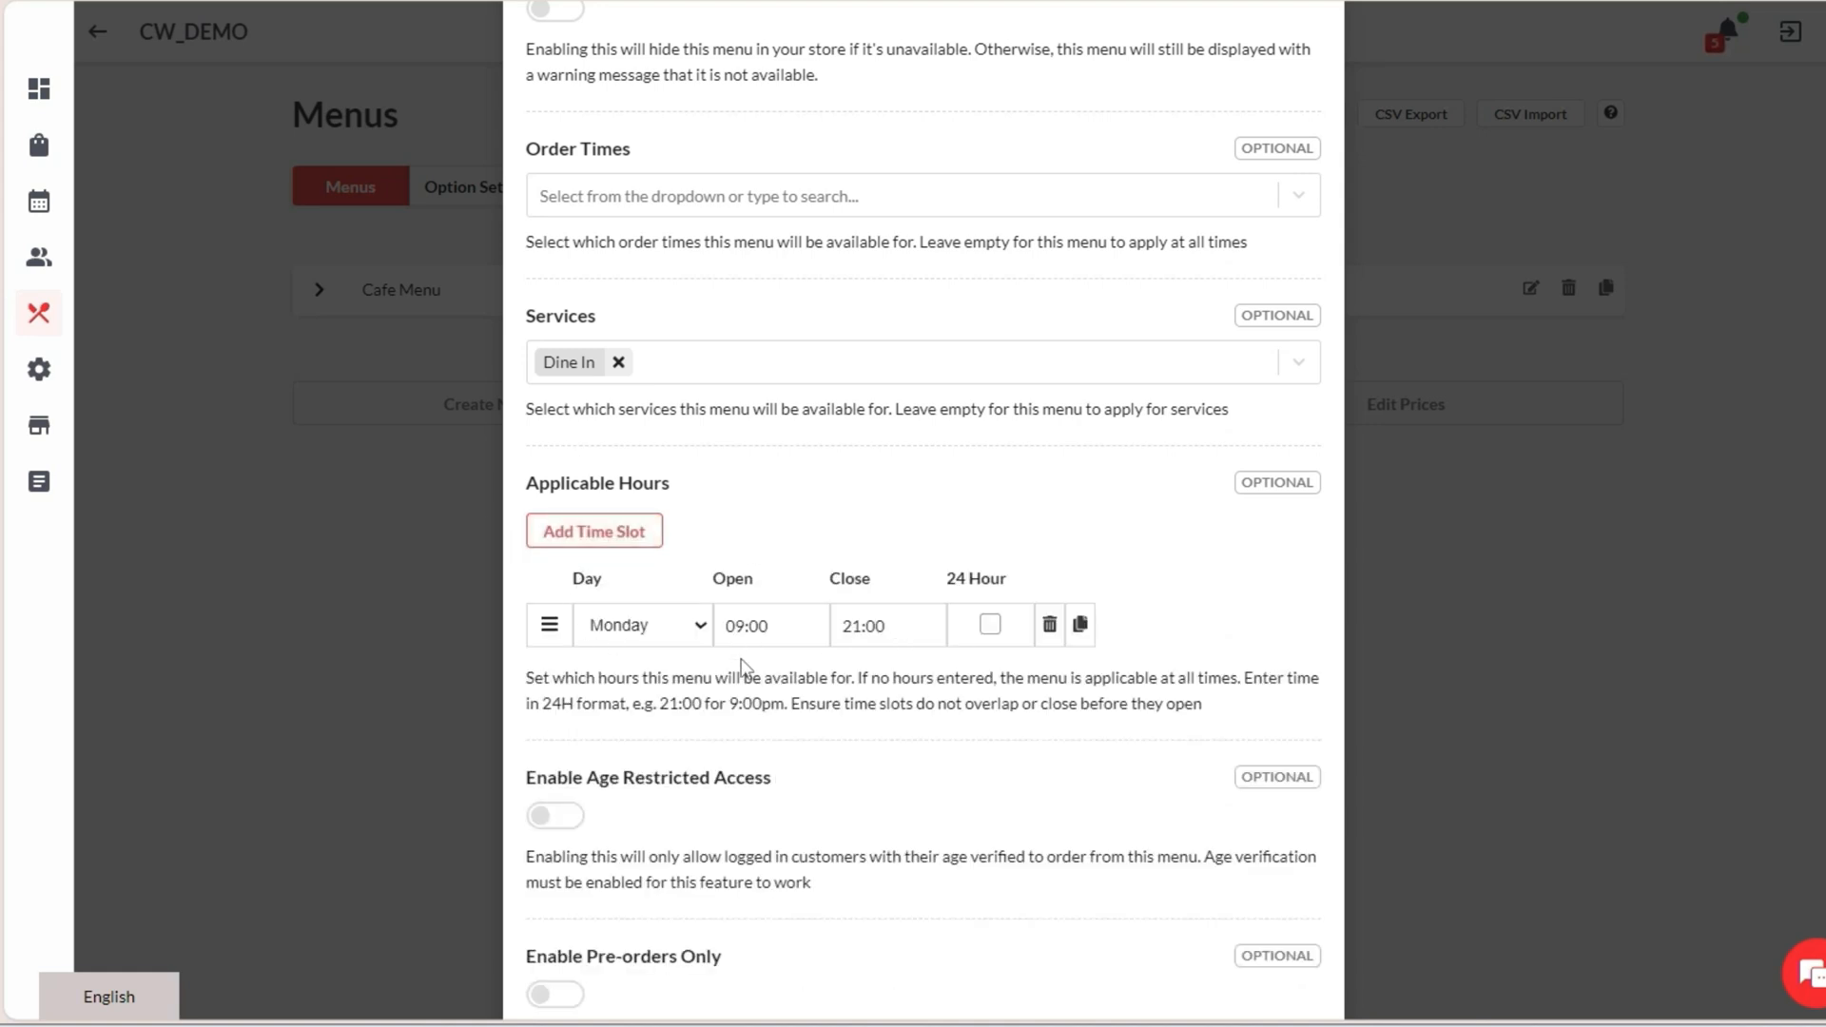
{"action": "left_click", "coordinate": [767, 634]}
{"action": "left_click", "coordinate": [847, 623]}
{"action": "left_click", "coordinate": [787, 562]}
{"action": "scroll", "coordinate": [849, 681], "scroll_direction": "down", "scroll_amount": 3}
{"action": "left_click", "coordinate": [1049, 331]}
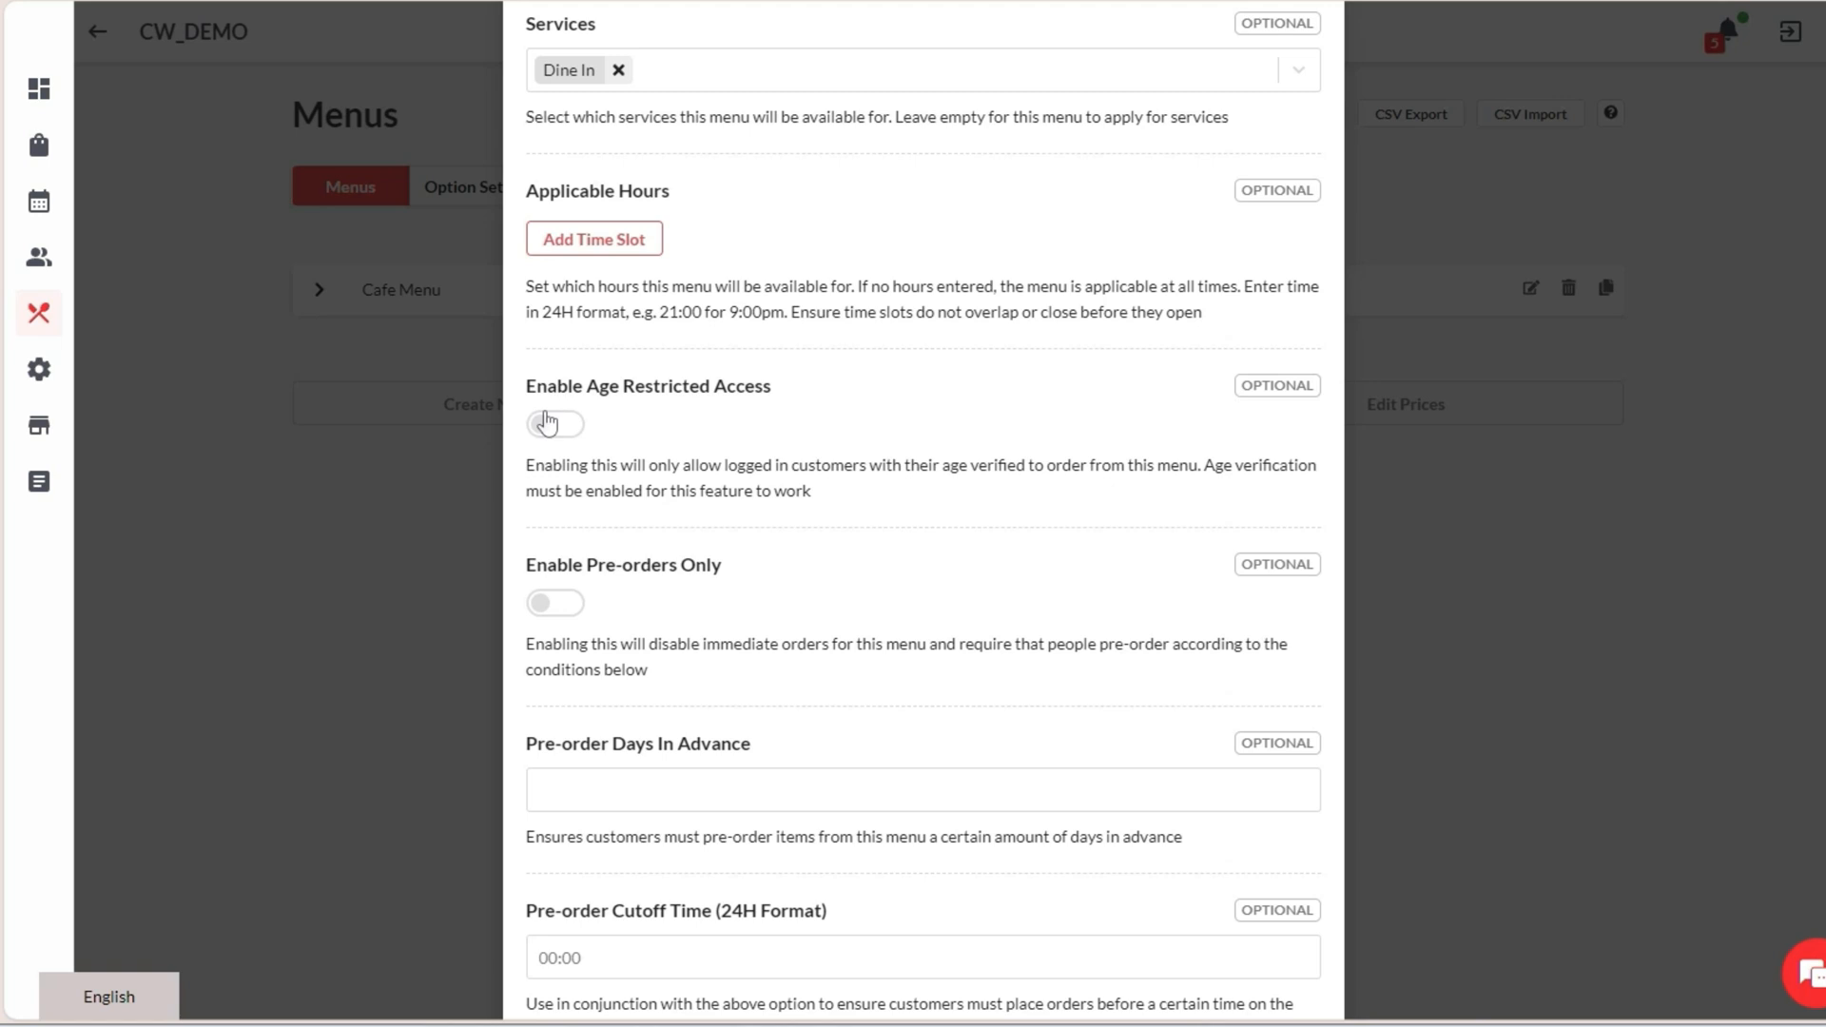
Turn on Hide Unavailable Menu for the BREAKFAST menu and save it
{"action": "scroll", "coordinate": [645, 426], "scroll_direction": "up", "scroll_amount": 6}
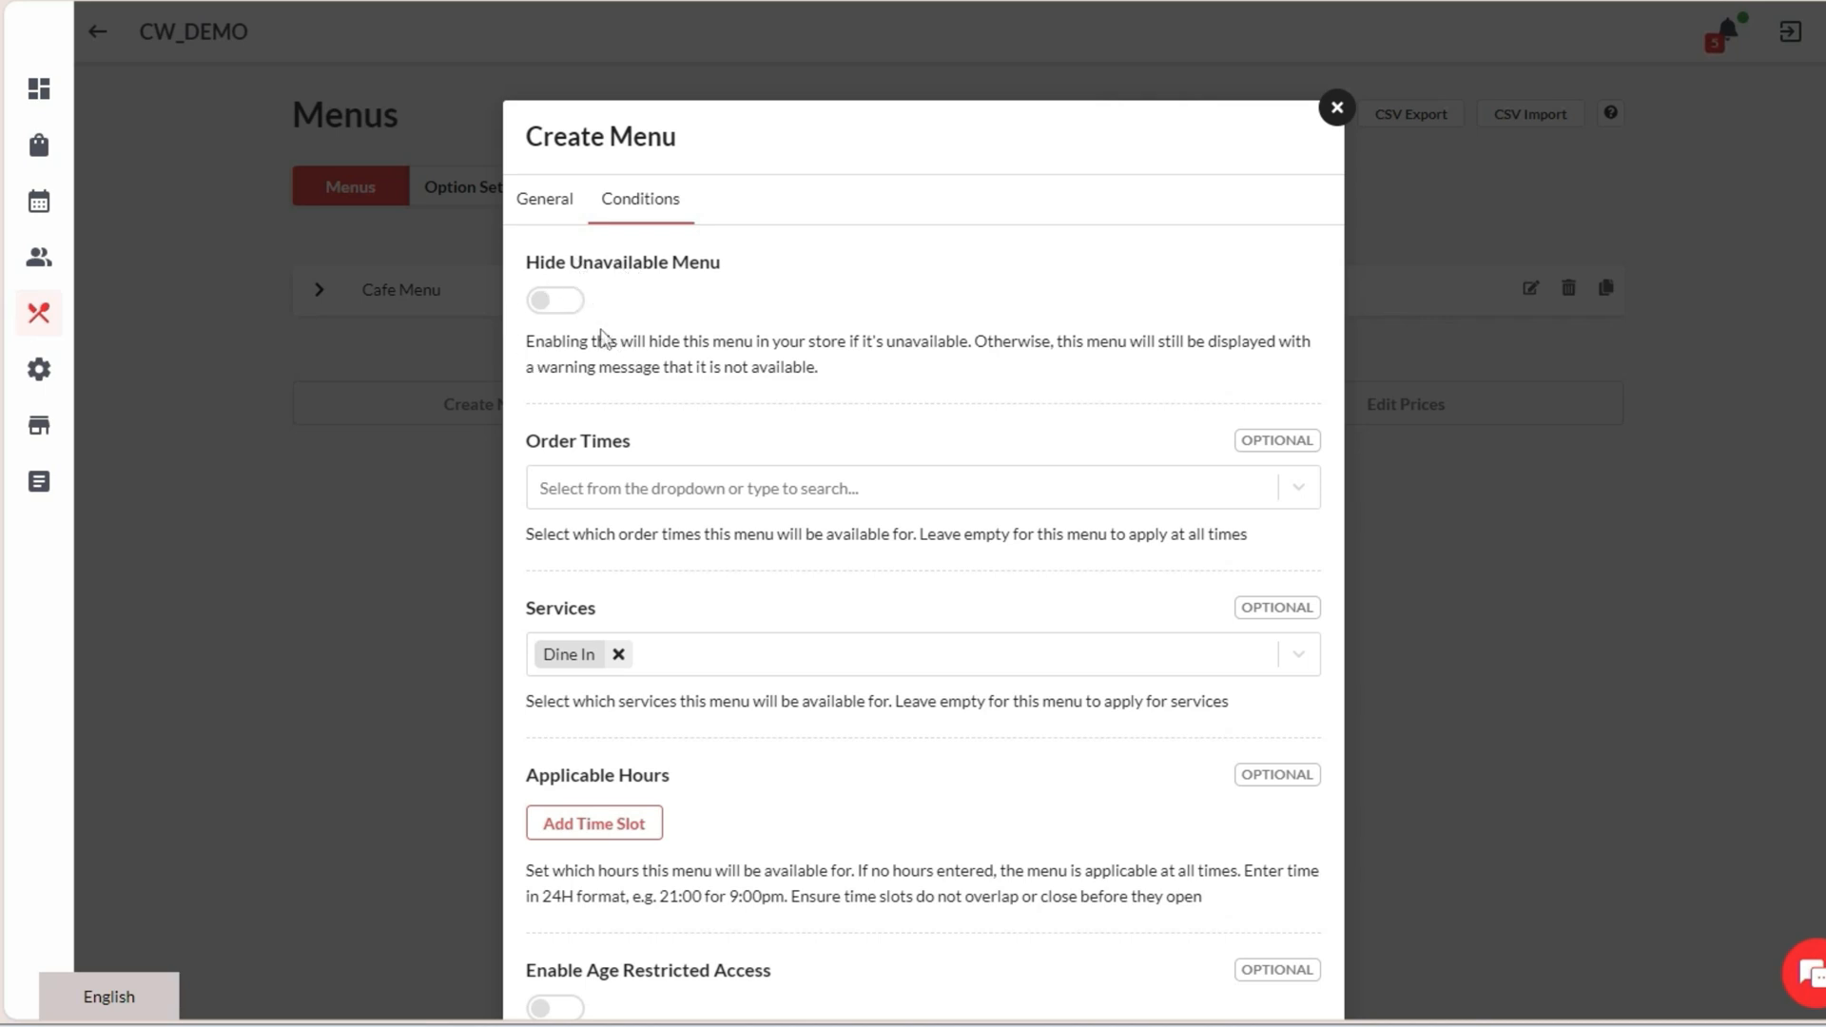
{"action": "left_click", "coordinate": [559, 301]}
{"action": "scroll", "coordinate": [674, 351], "scroll_direction": "down", "scroll_amount": 8}
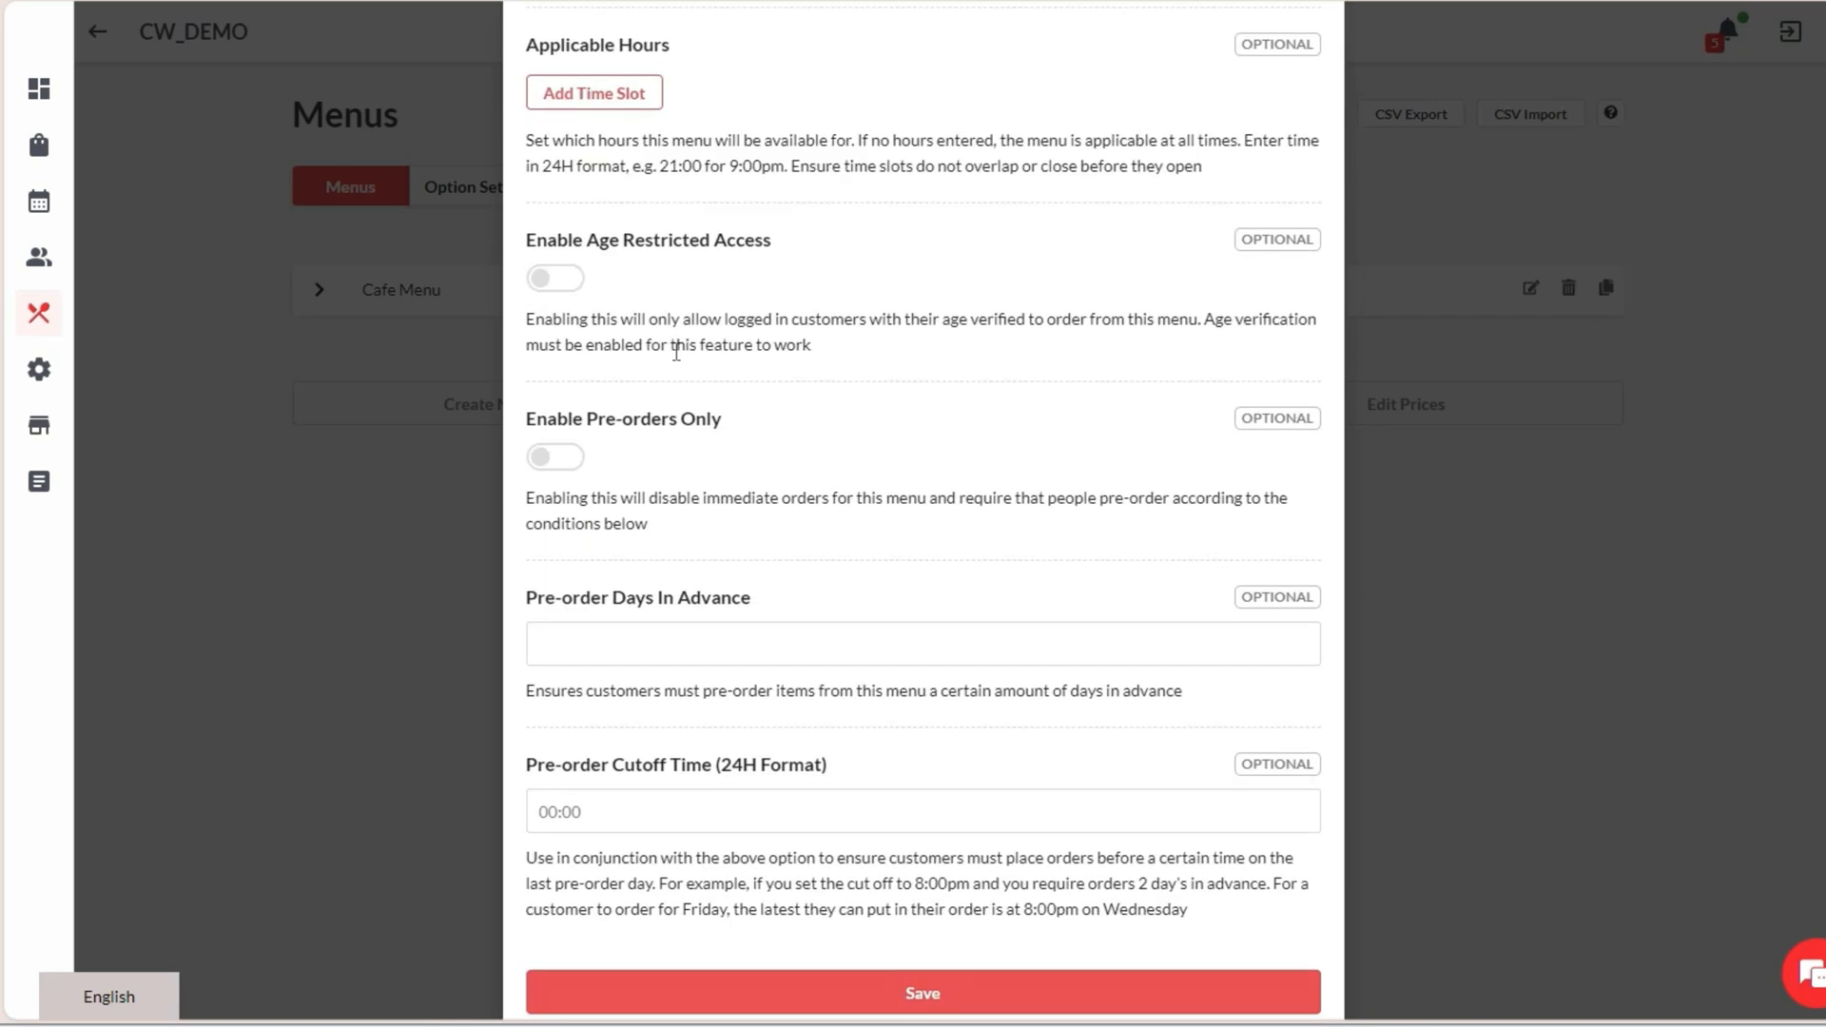
{"action": "left_click", "coordinate": [823, 979]}
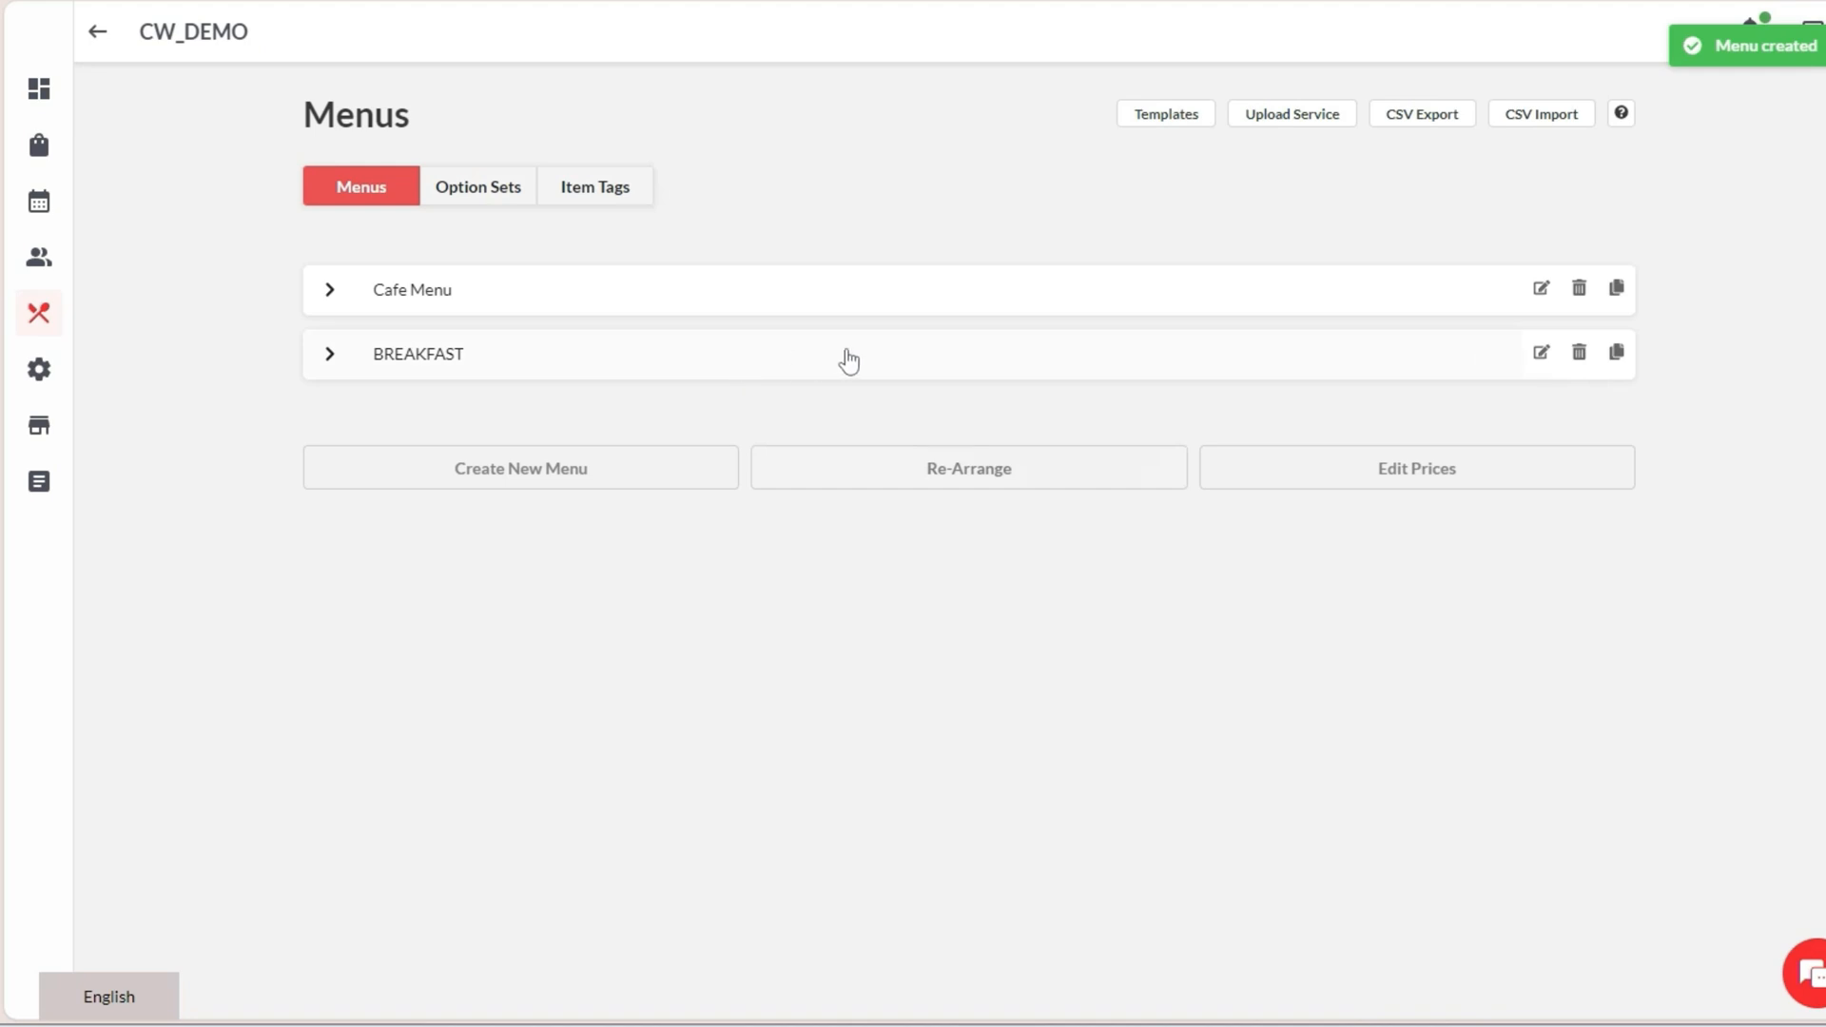
Start a new category named SIDE DISHES inside the BREAKFAST menu, leaving its description empty
{"action": "left_click", "coordinate": [899, 378]}
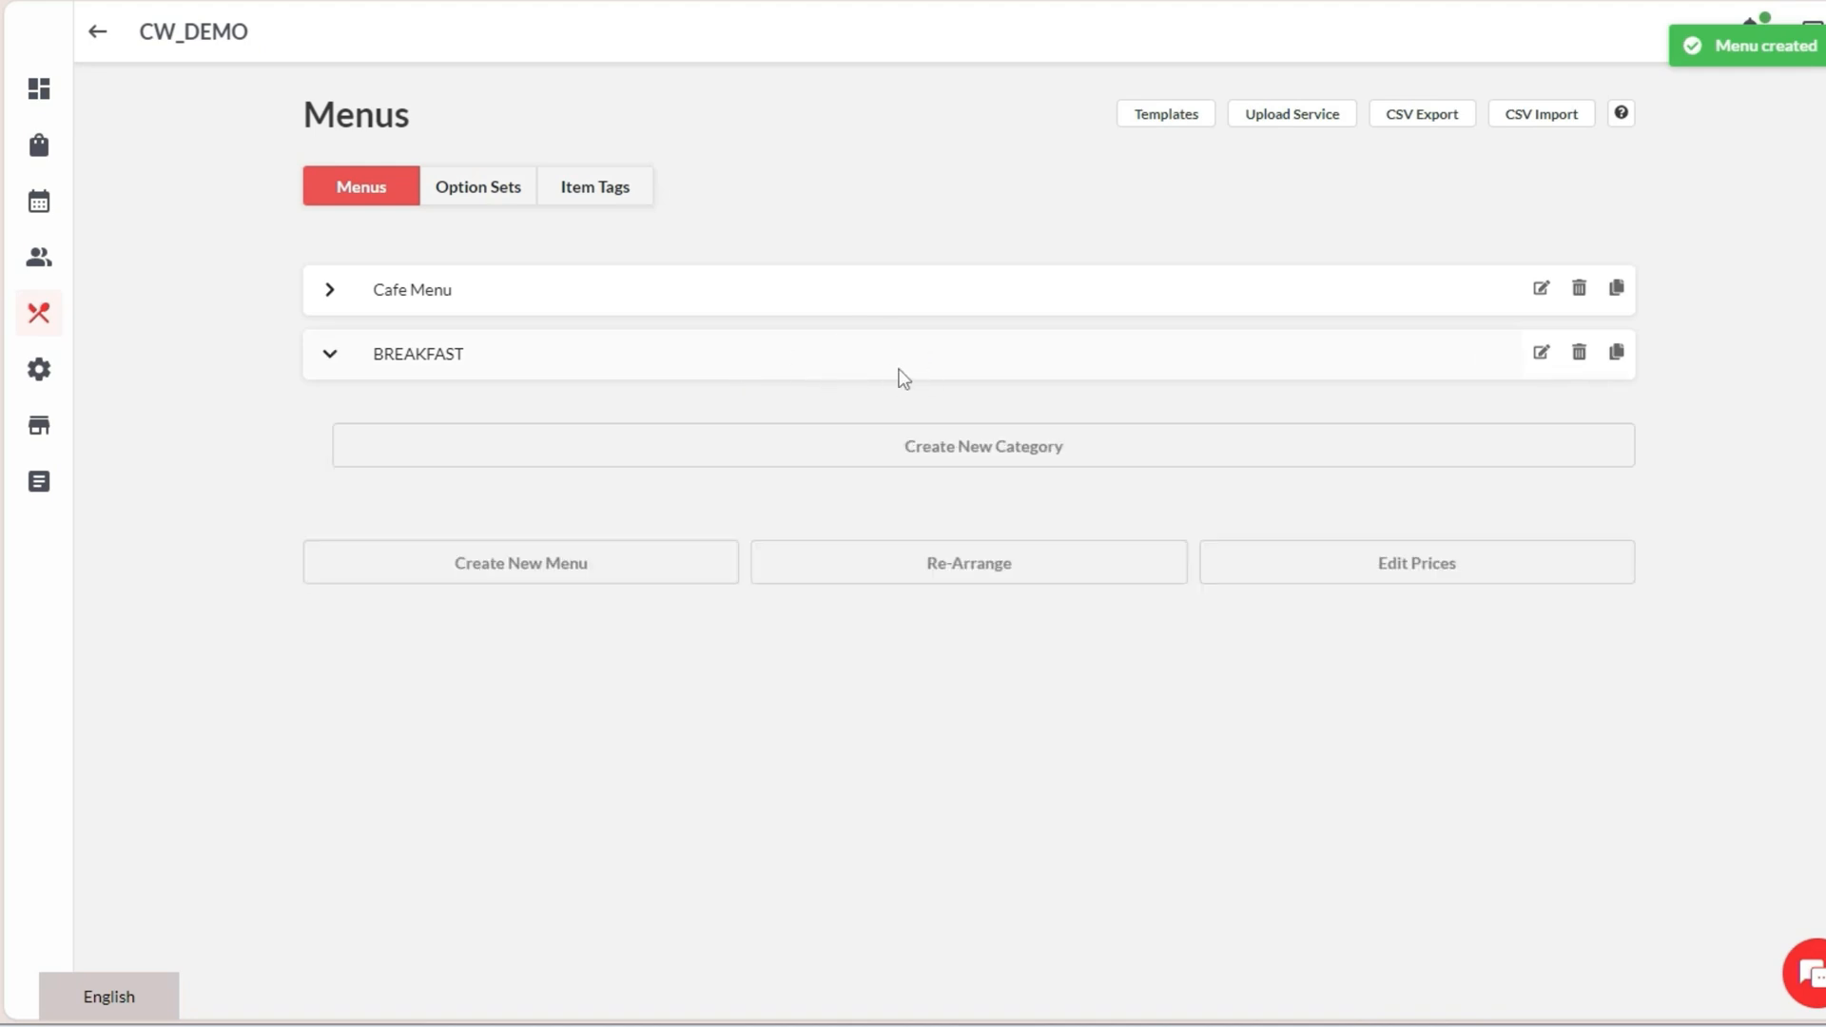
{"action": "left_click", "coordinate": [899, 453]}
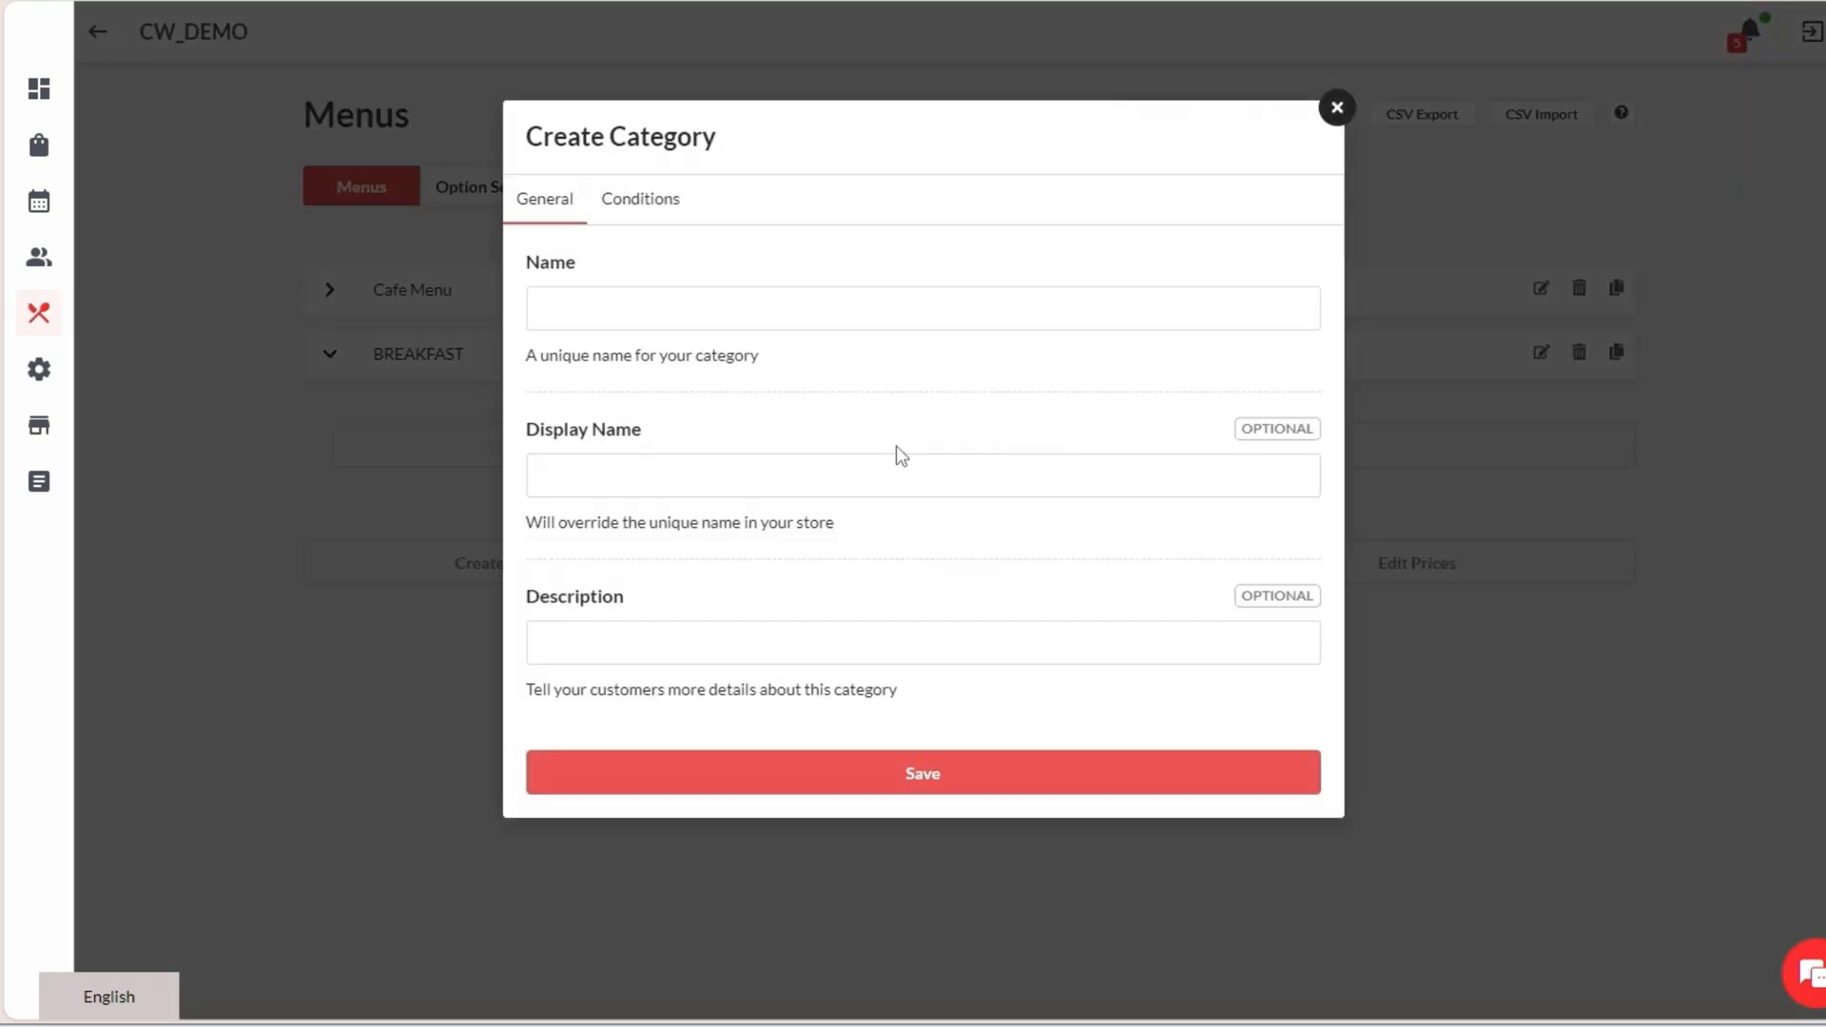
{"action": "left_click", "coordinate": [579, 305]}
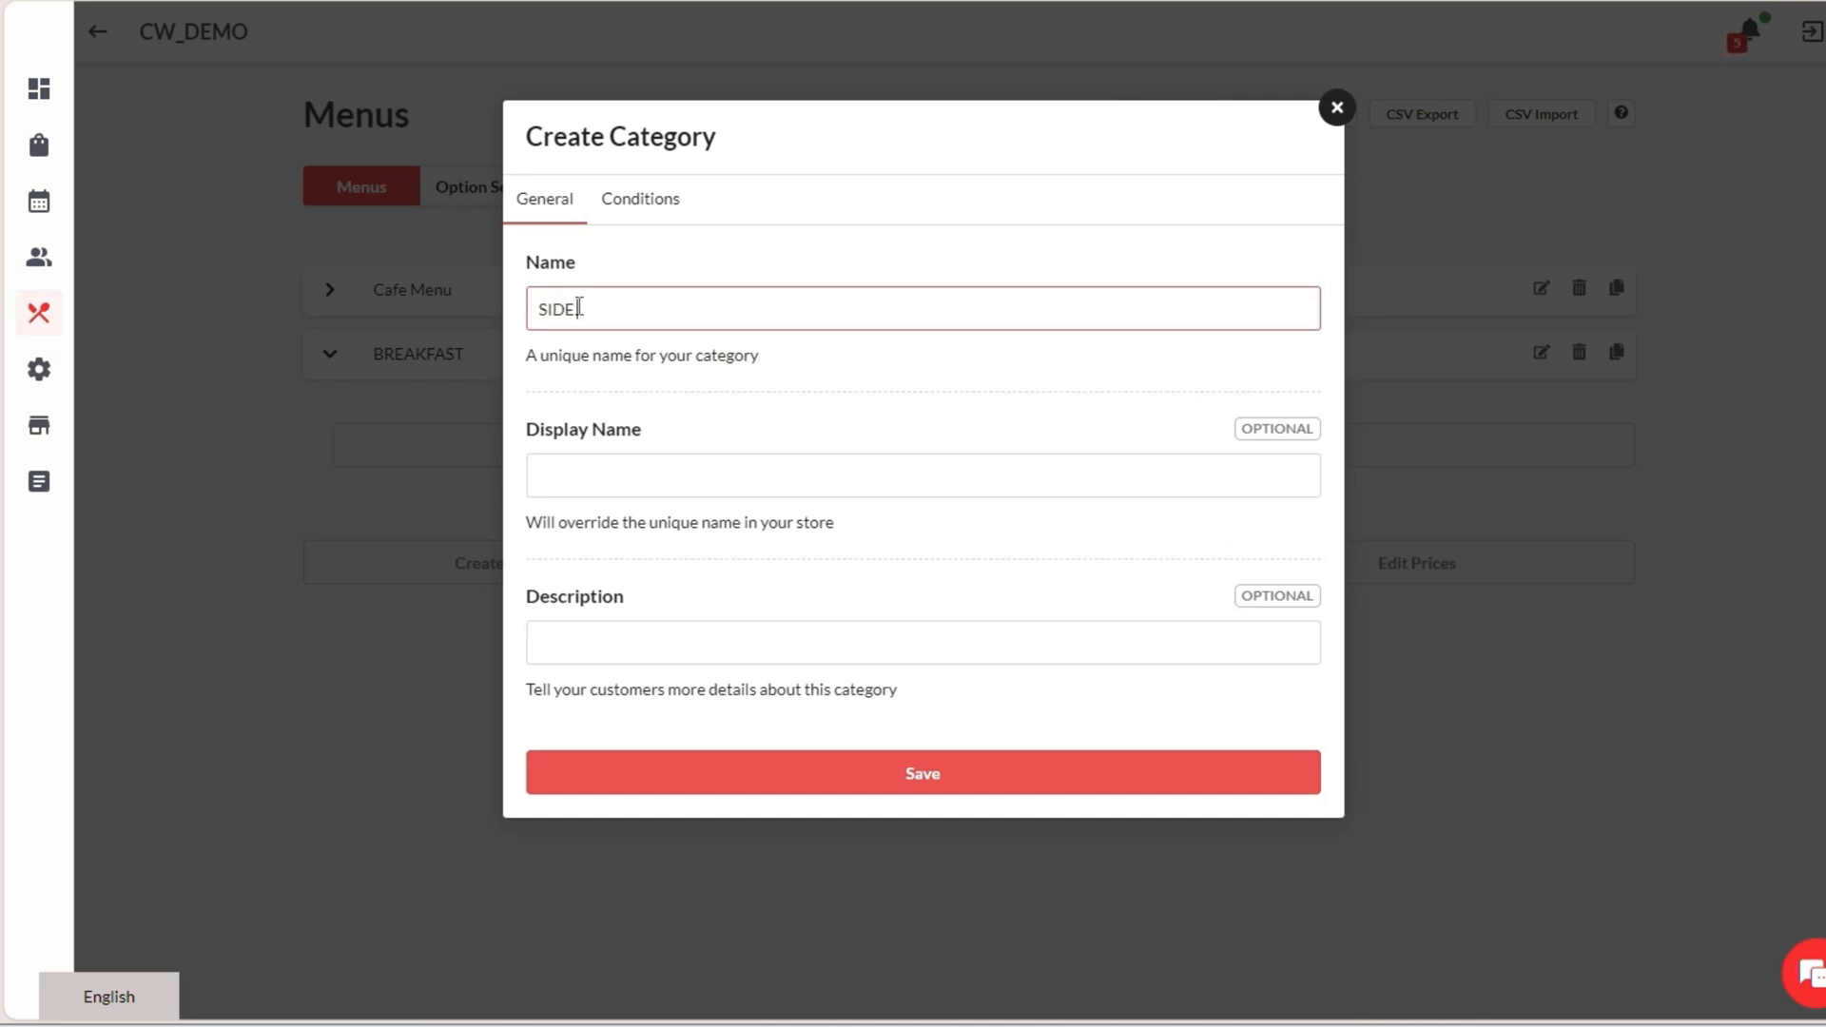
{"action": "left_click", "coordinate": [602, 642]}
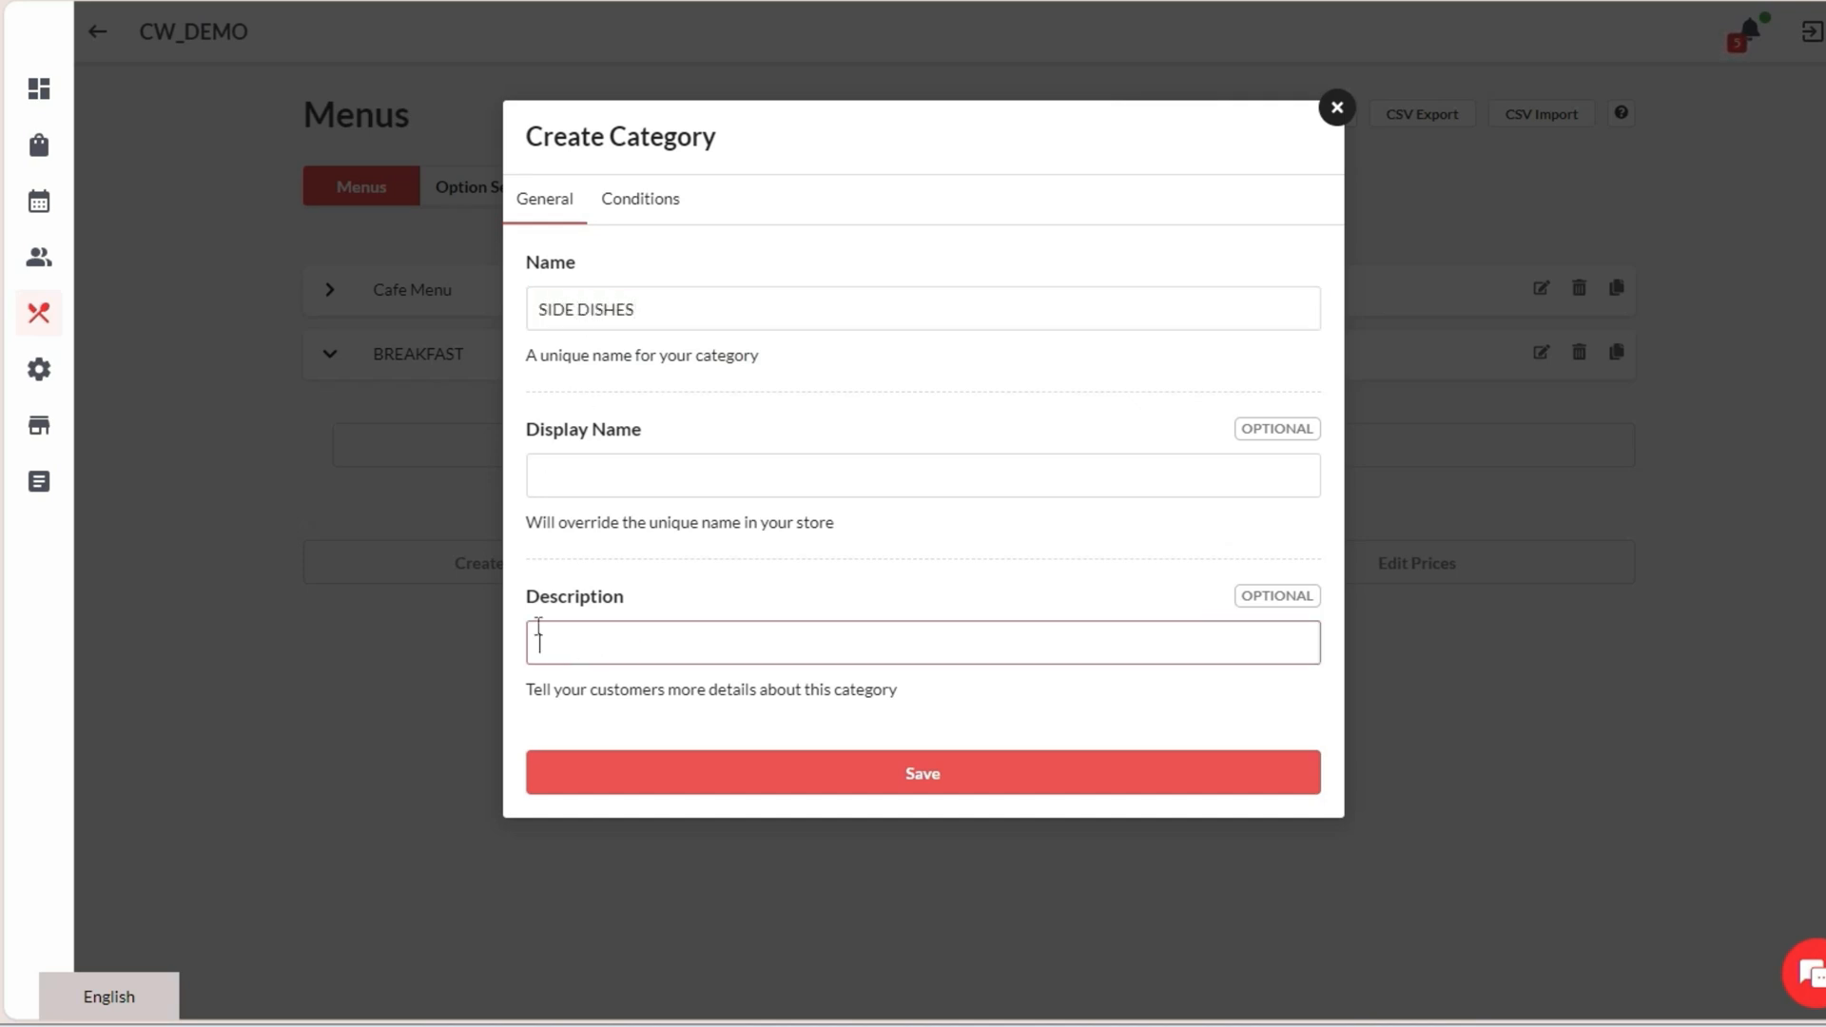
{"action": "left_click", "coordinate": [655, 203]}
{"action": "left_click", "coordinate": [609, 489]}
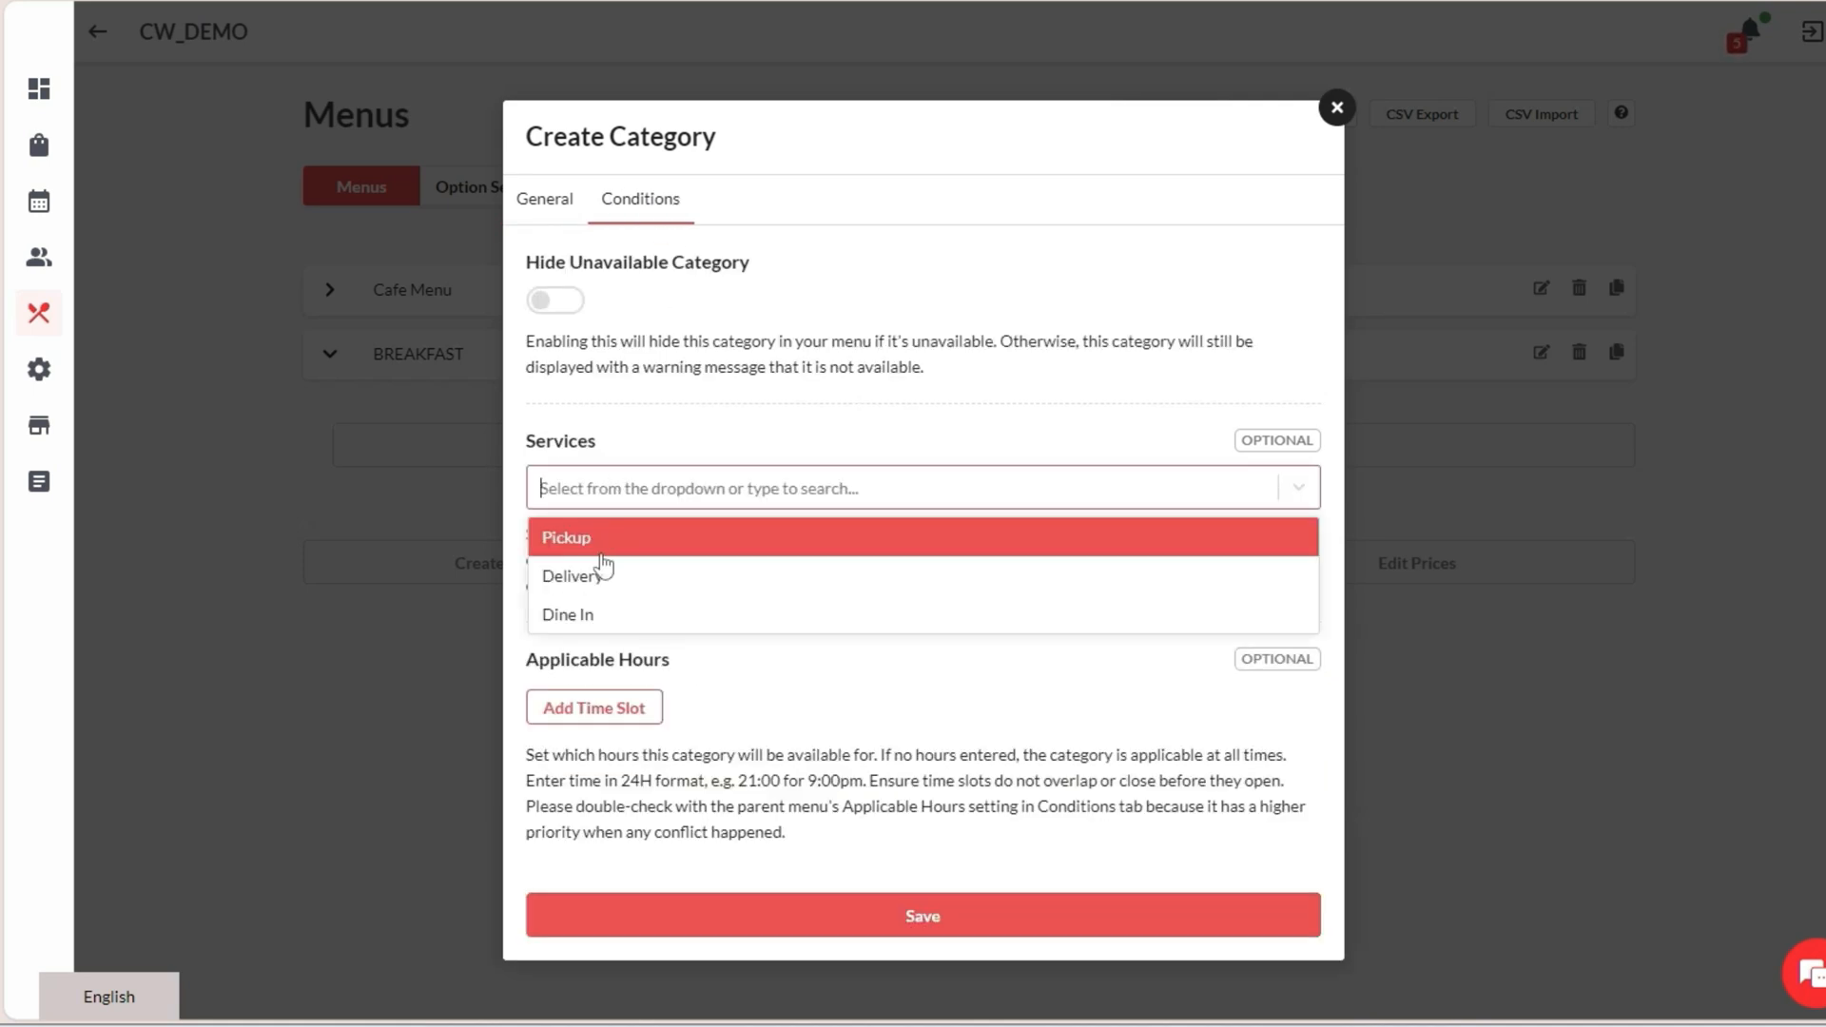
{"action": "left_click", "coordinate": [635, 421]}
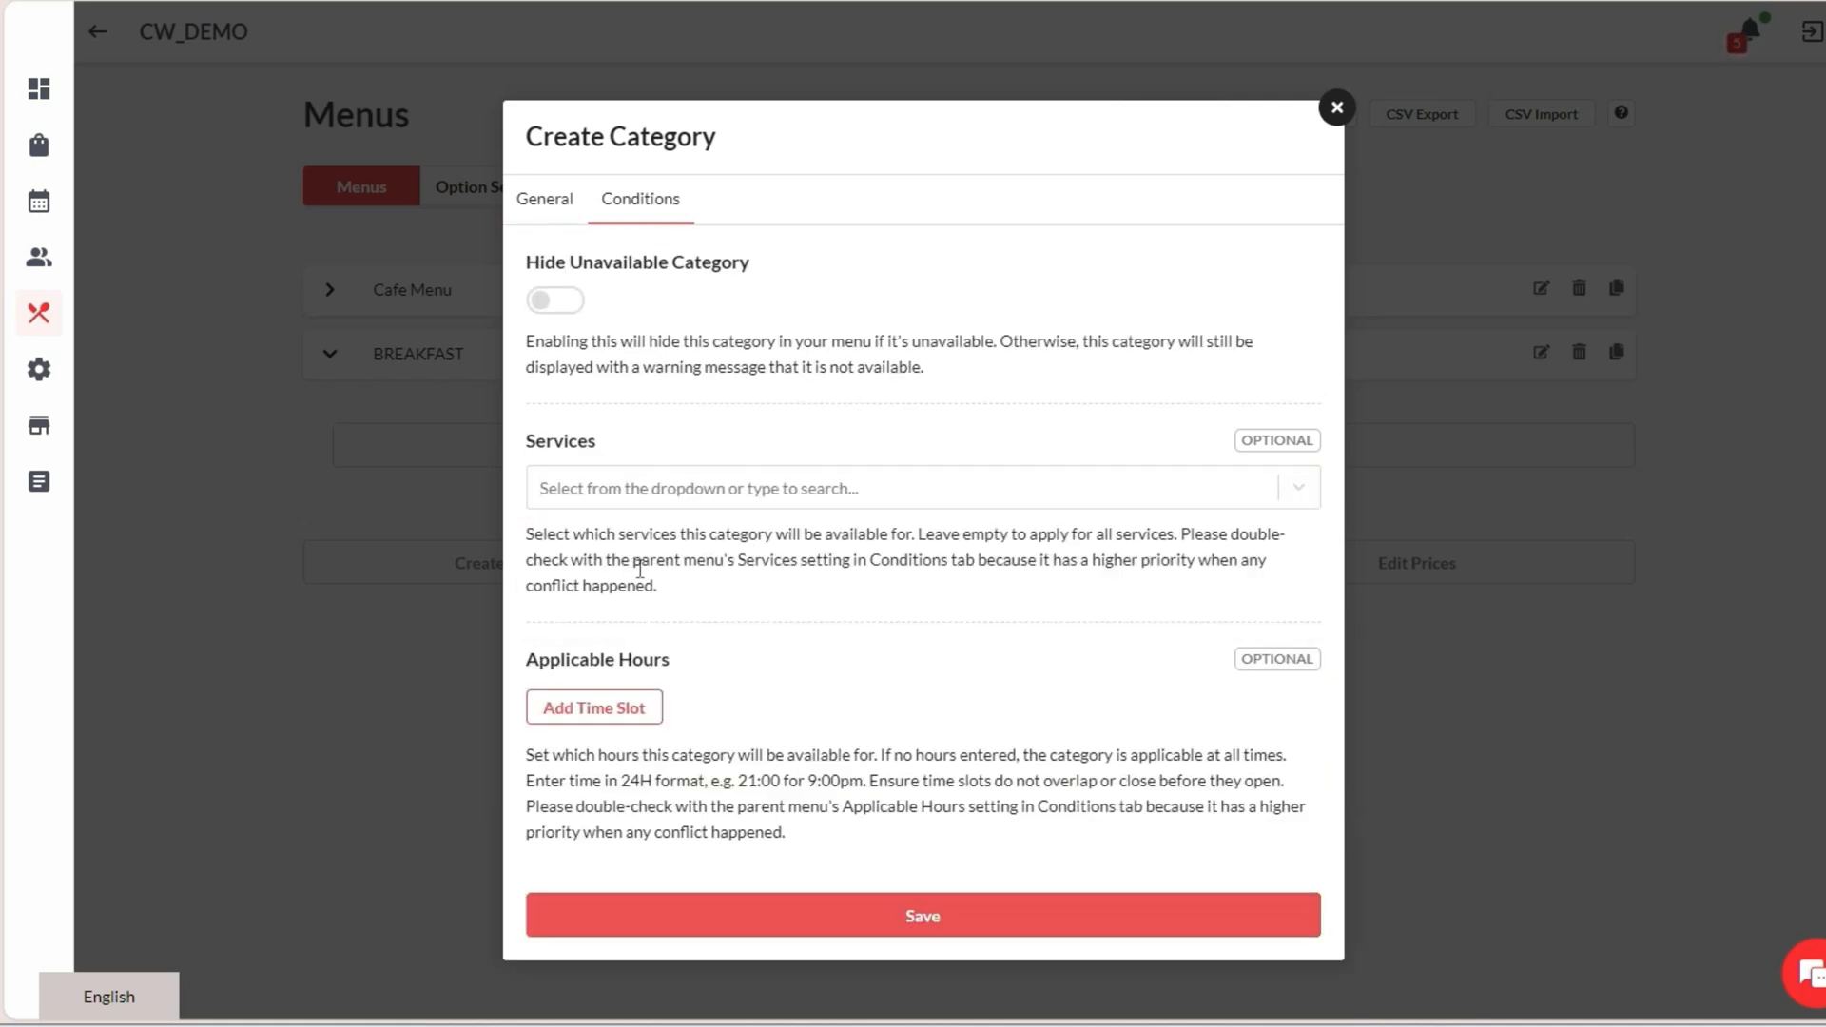
{"action": "left_click", "coordinate": [548, 708]}
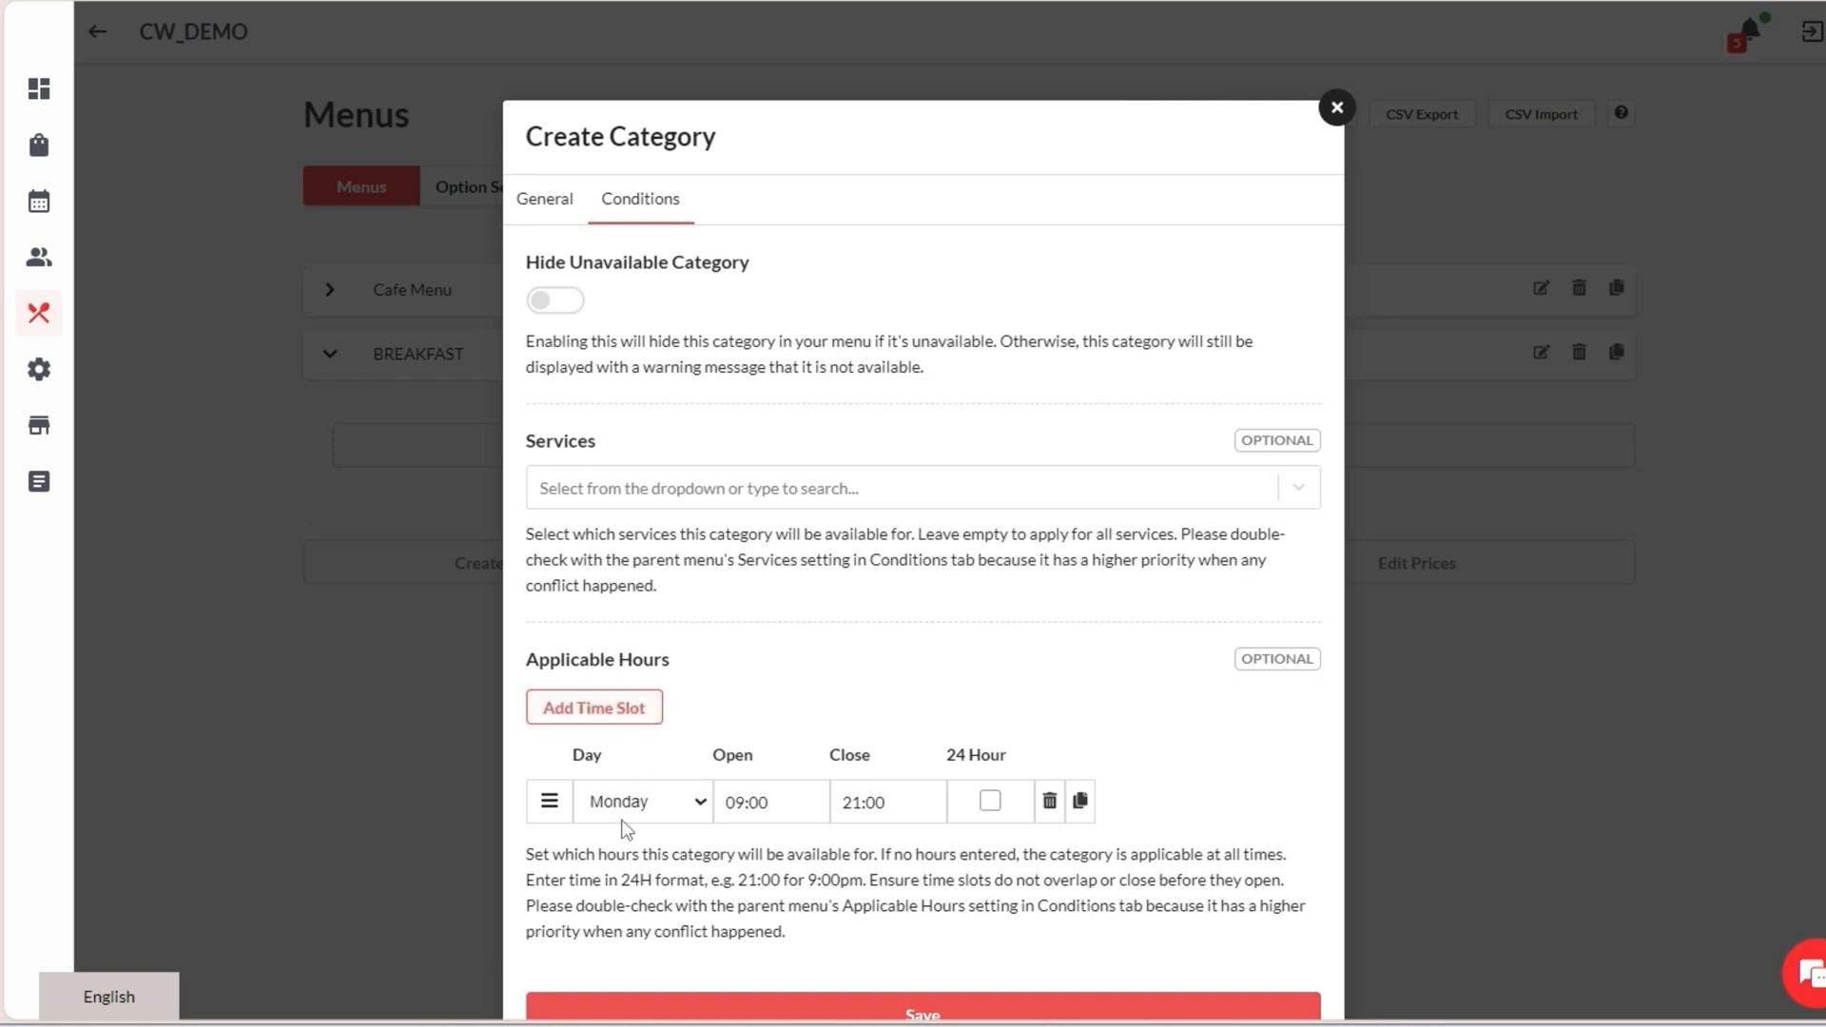
{"action": "left_click", "coordinate": [778, 799]}
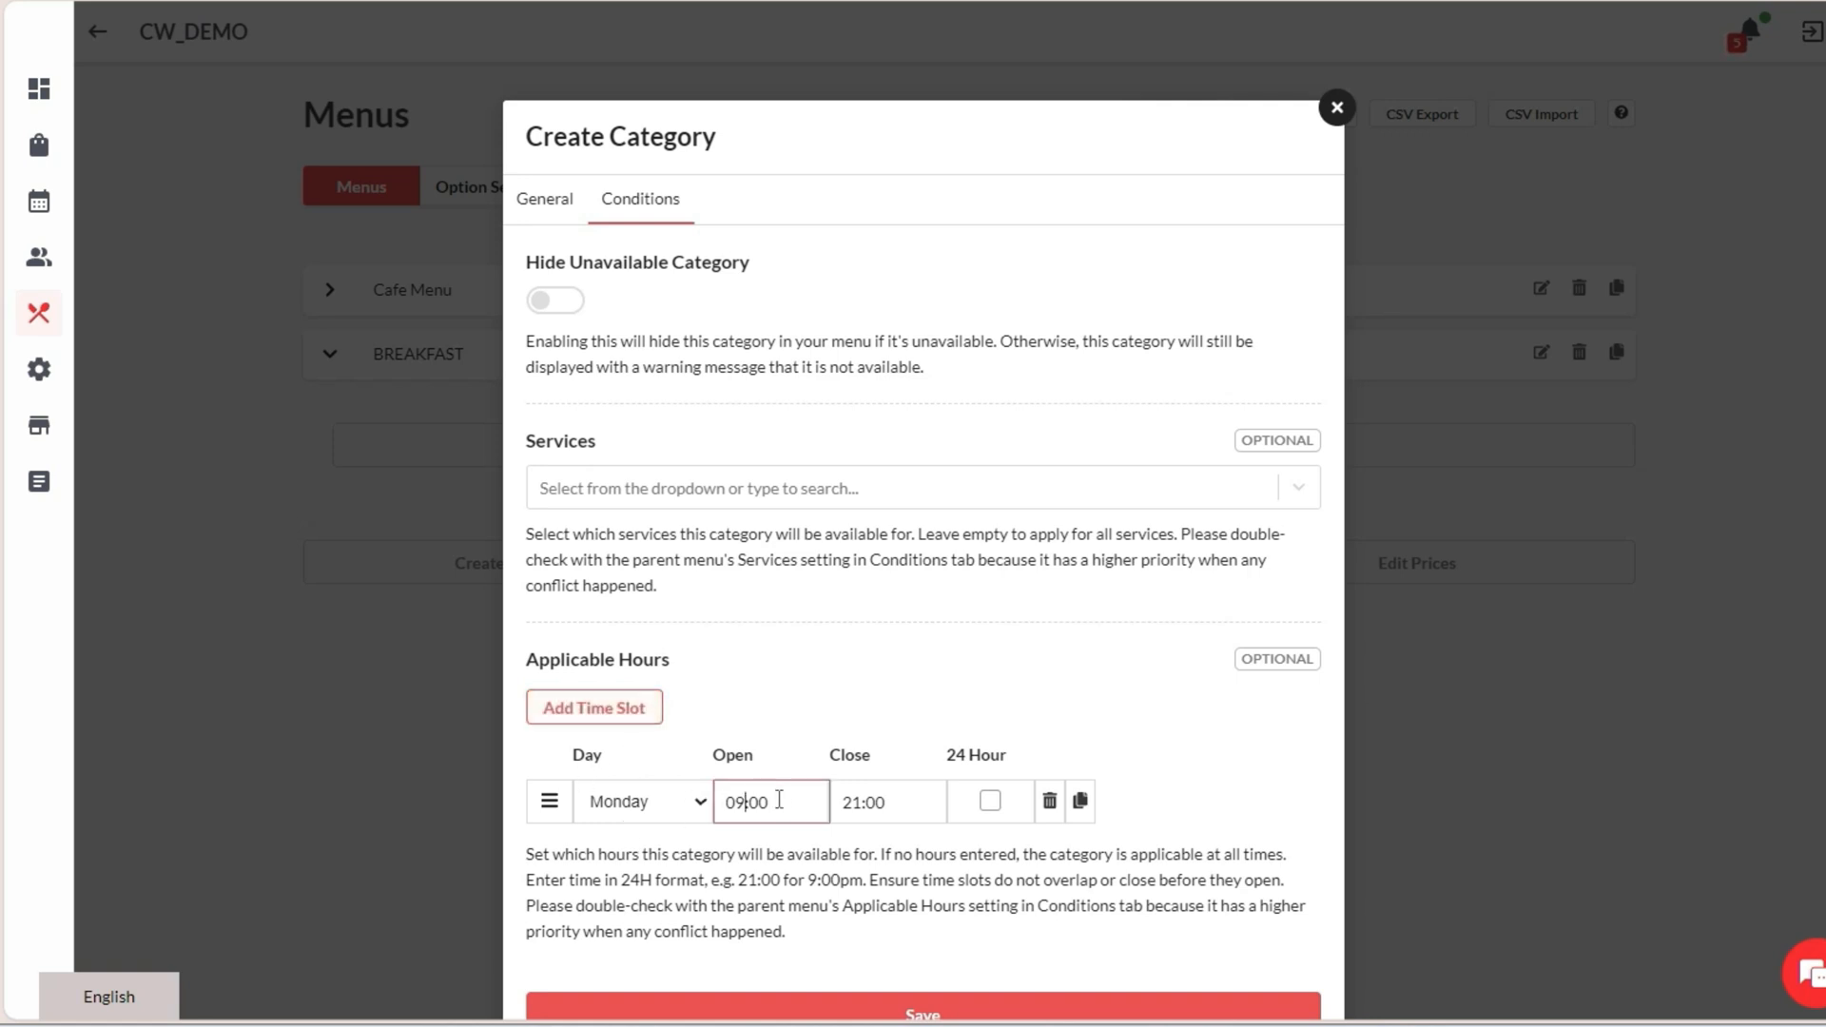
{"action": "left_click", "coordinate": [1049, 800]}
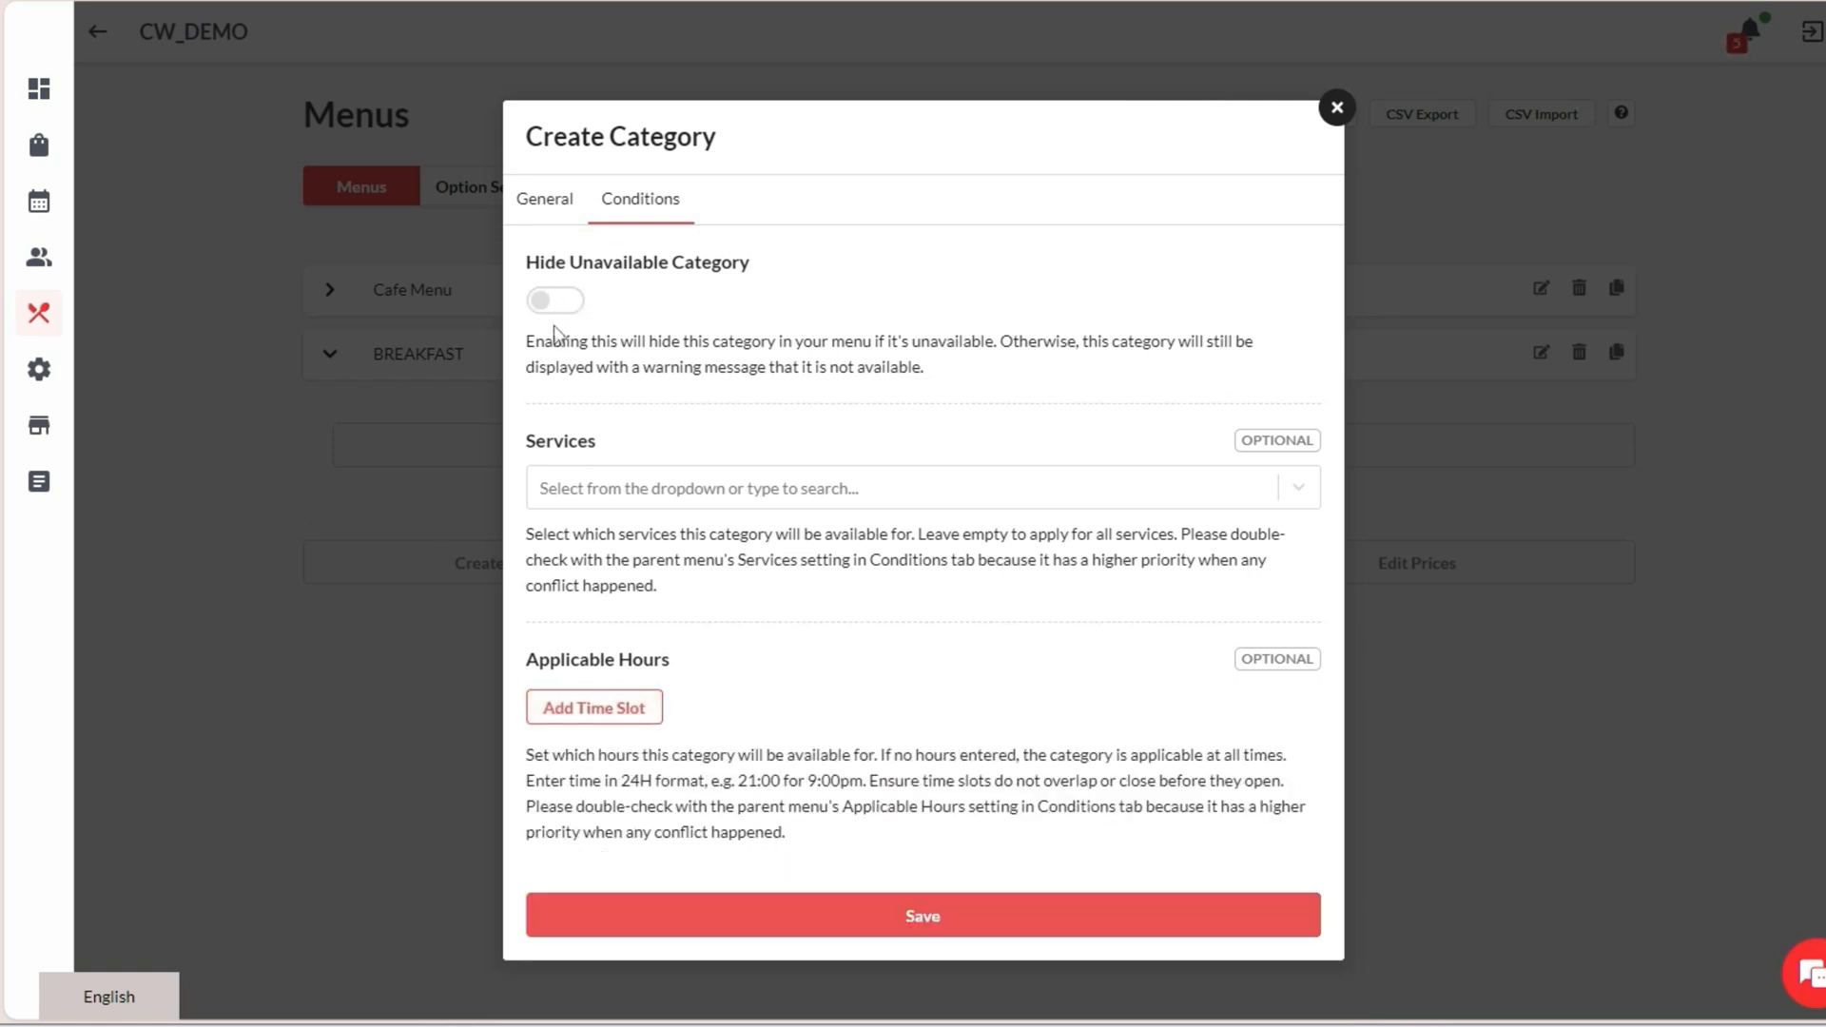
Save the SIDE DISHES category and start a new item in it
{"action": "left_click", "coordinate": [837, 913]}
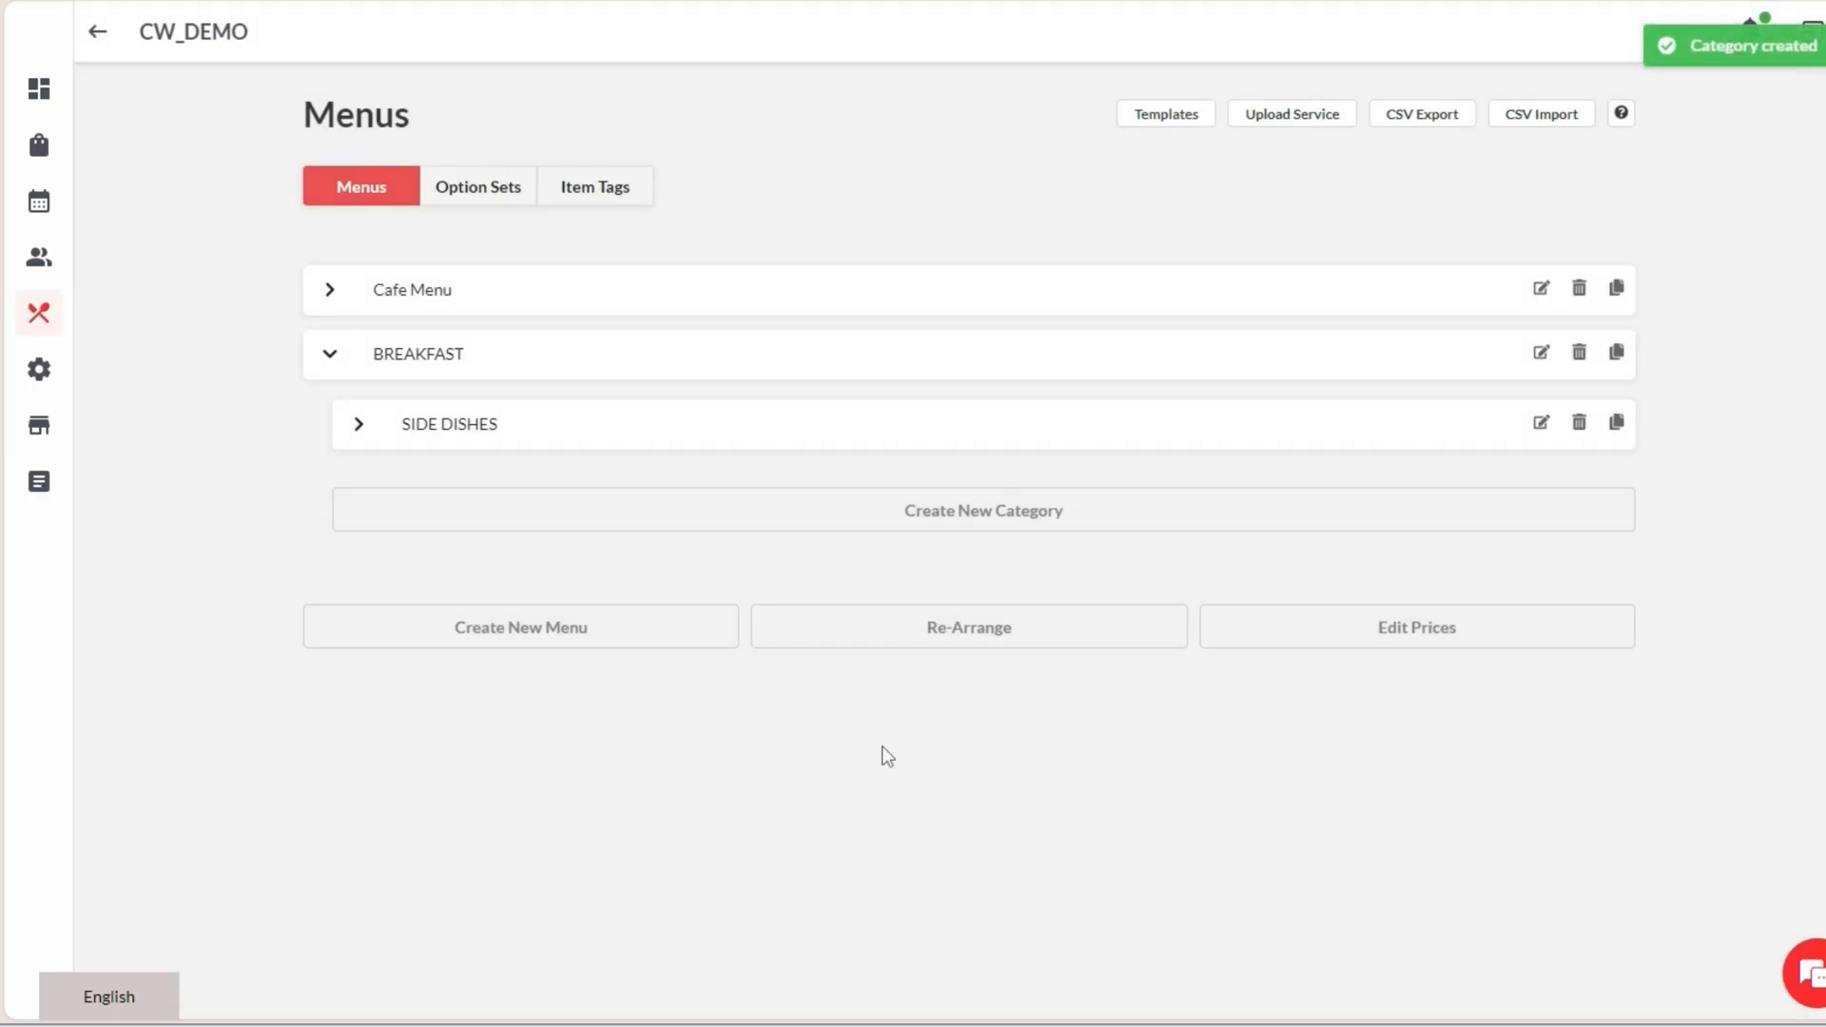
{"action": "left_click", "coordinate": [873, 443]}
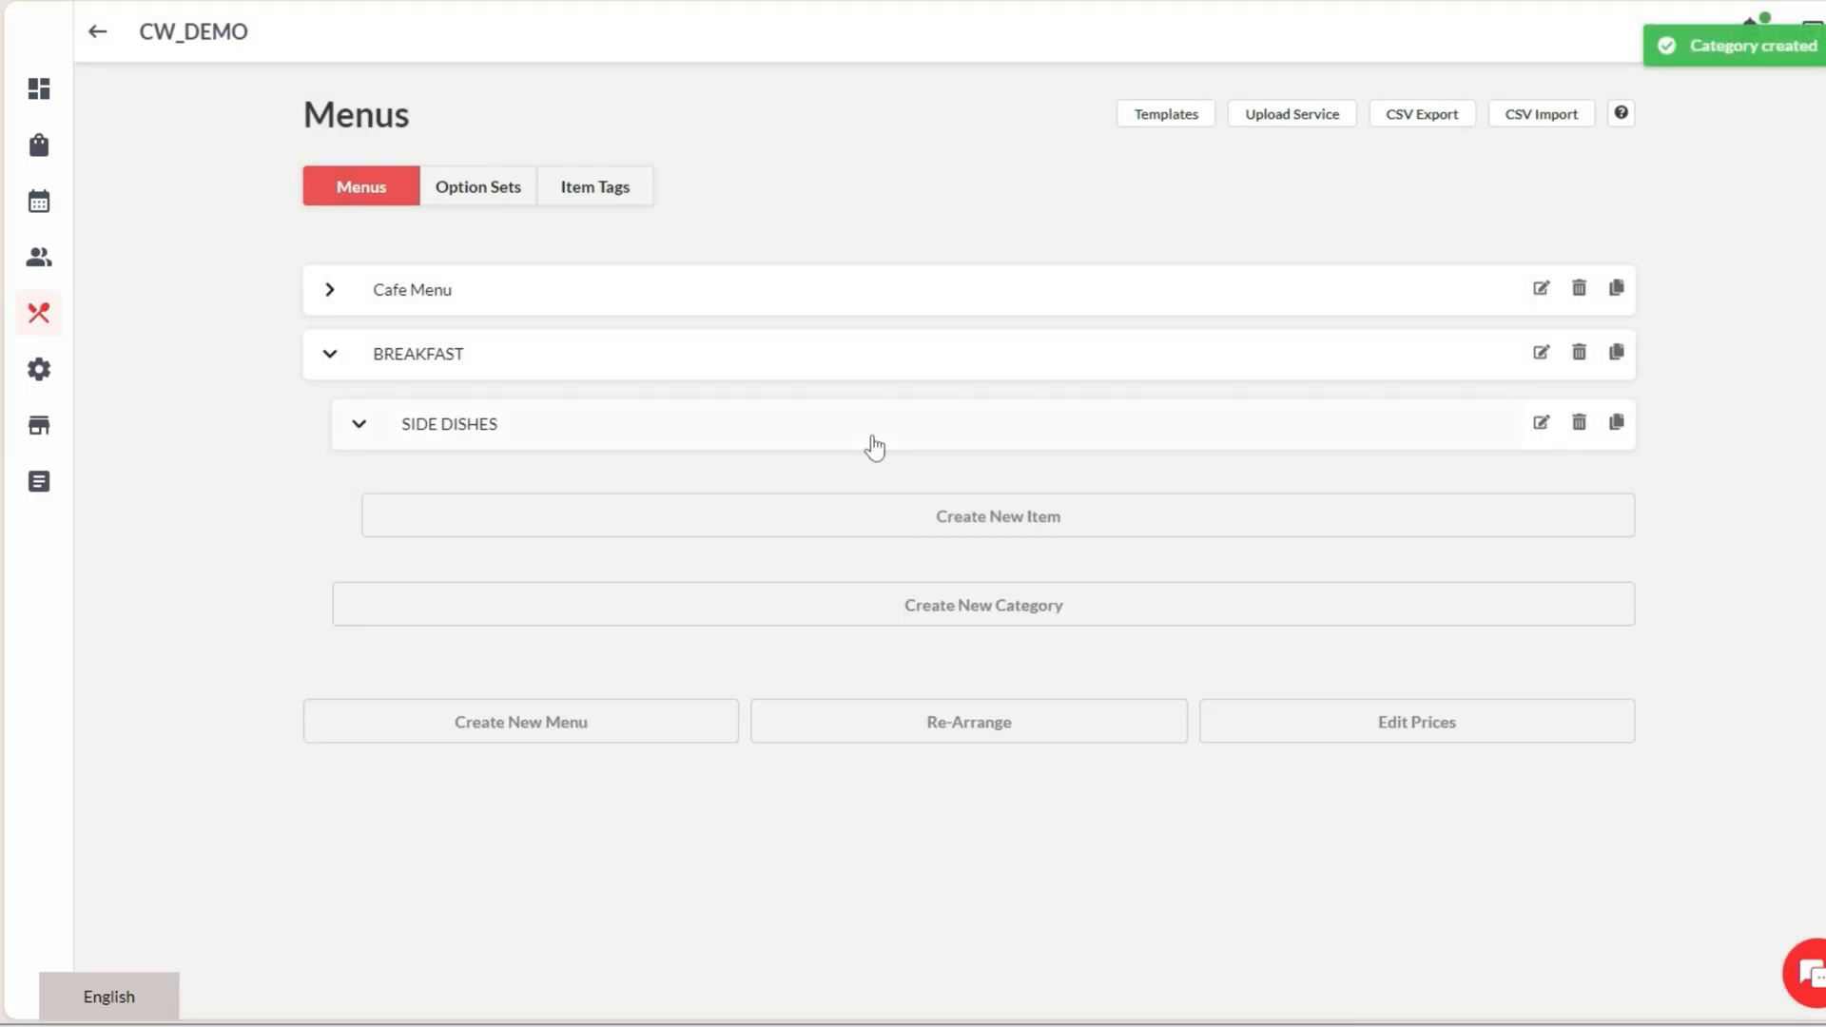
{"action": "left_click", "coordinate": [979, 516]}
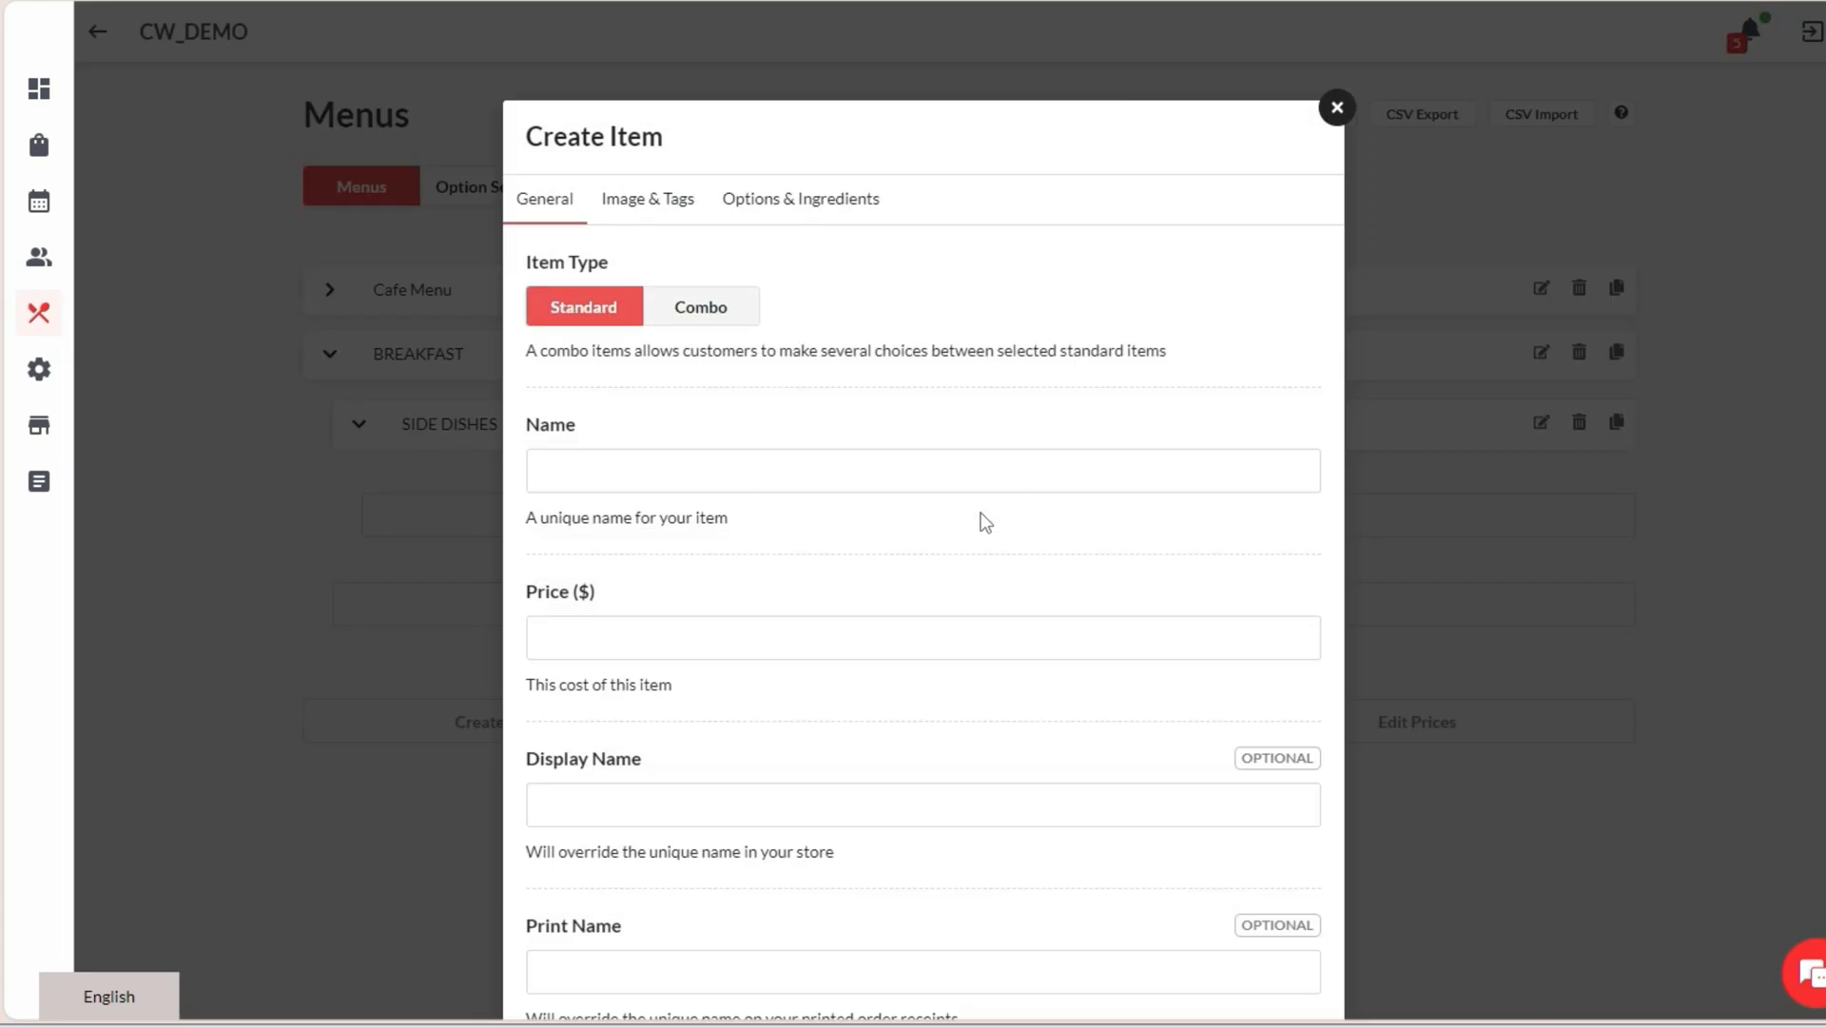
Set up the new item as a Standard item named EGG with a price of $1
{"action": "left_click", "coordinate": [675, 308]}
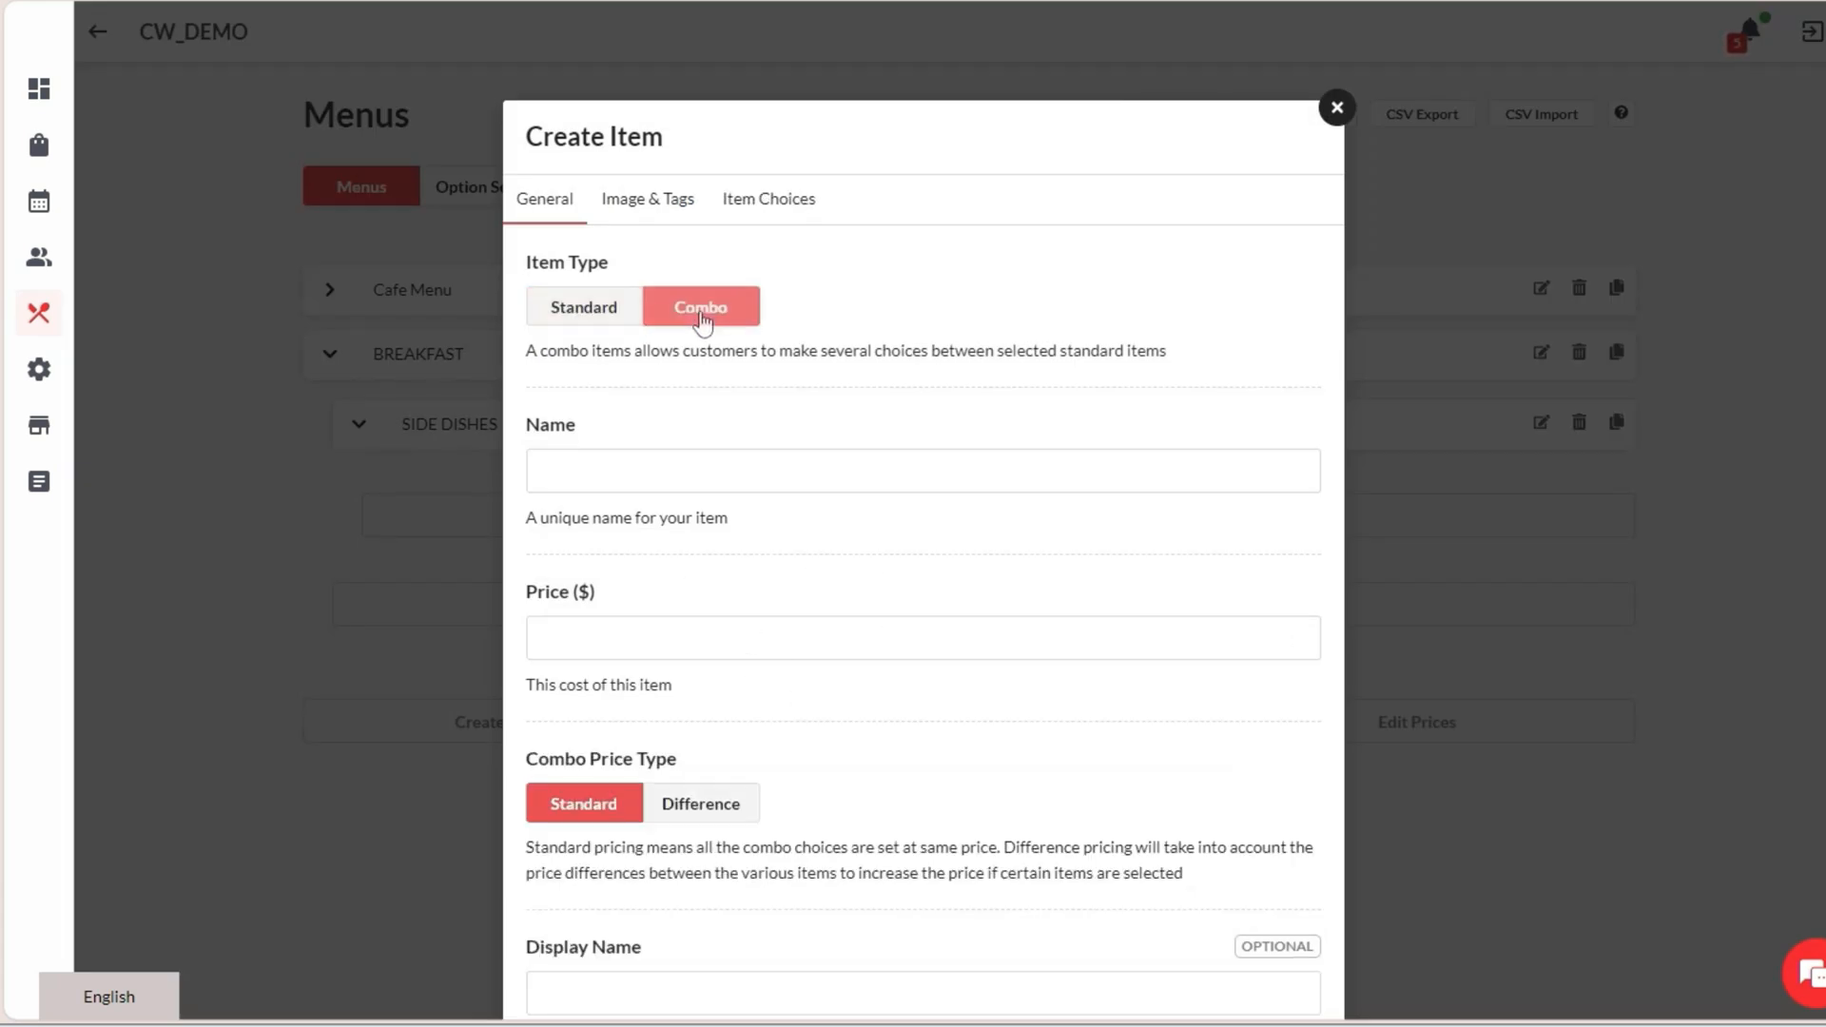
{"action": "left_click", "coordinate": [578, 313]}
{"action": "left_click", "coordinate": [584, 470]}
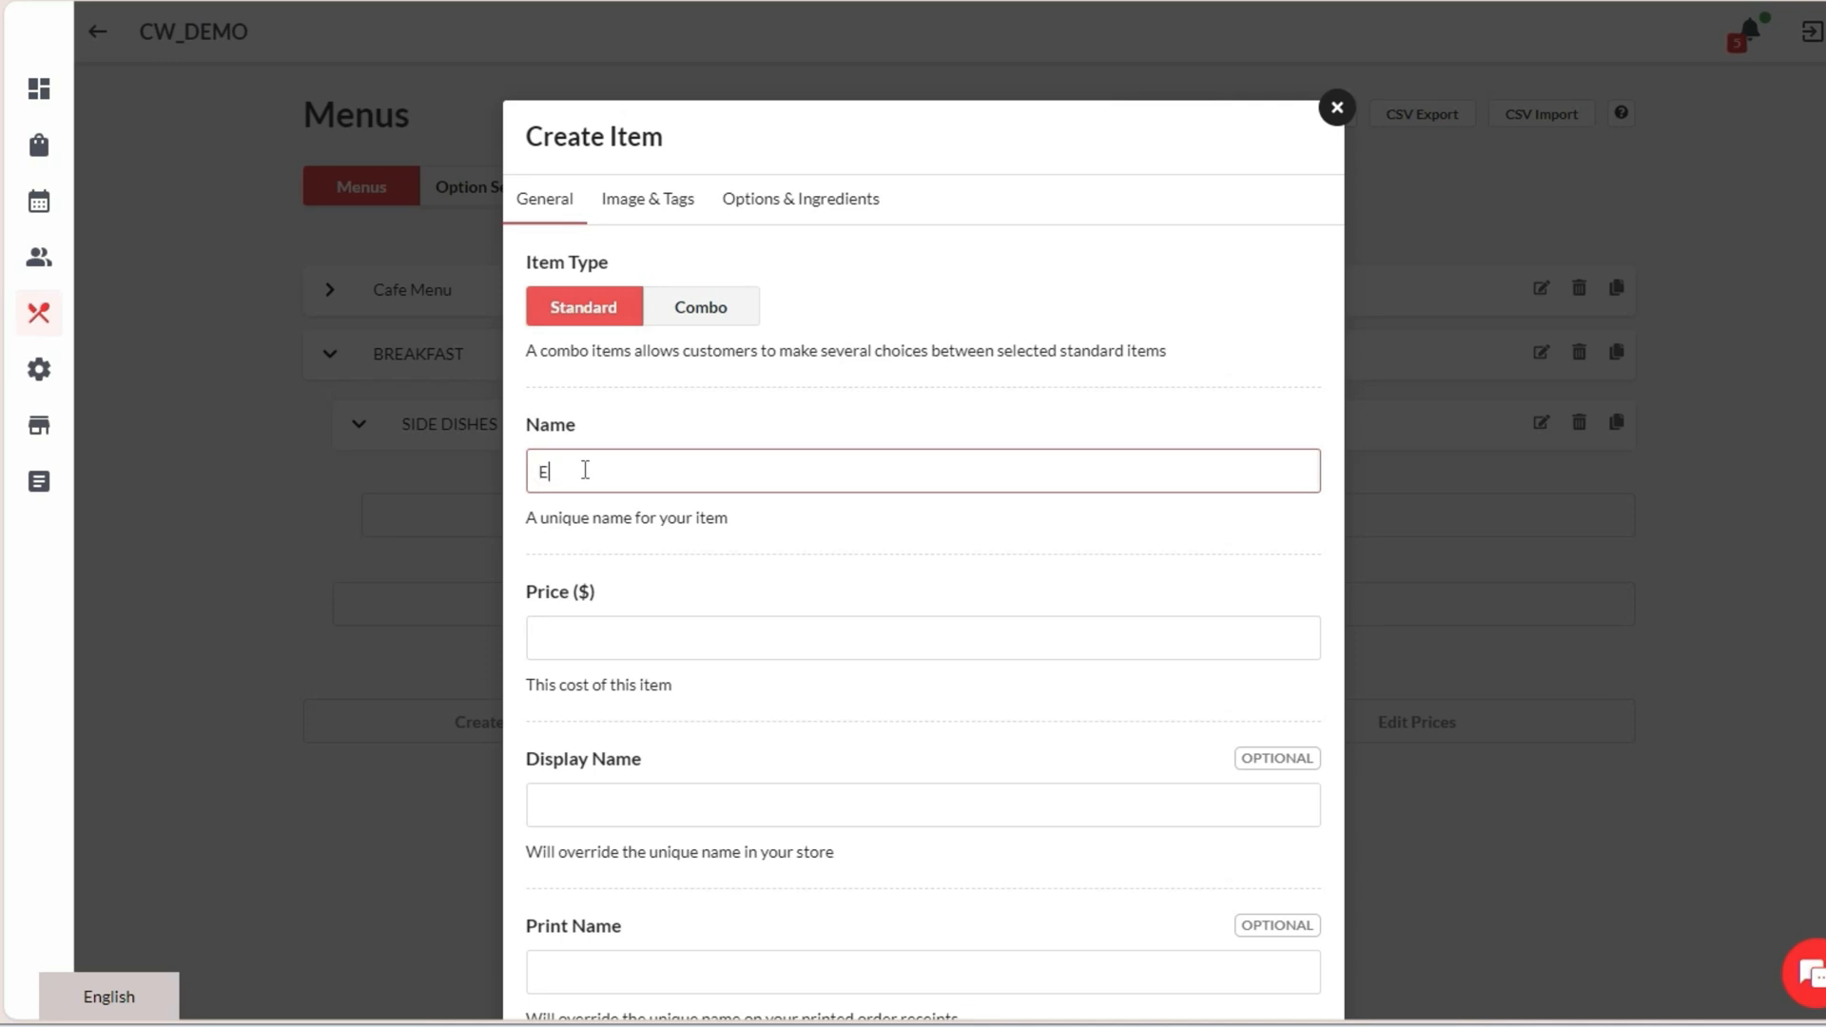
{"action": "left_click", "coordinate": [589, 629]}
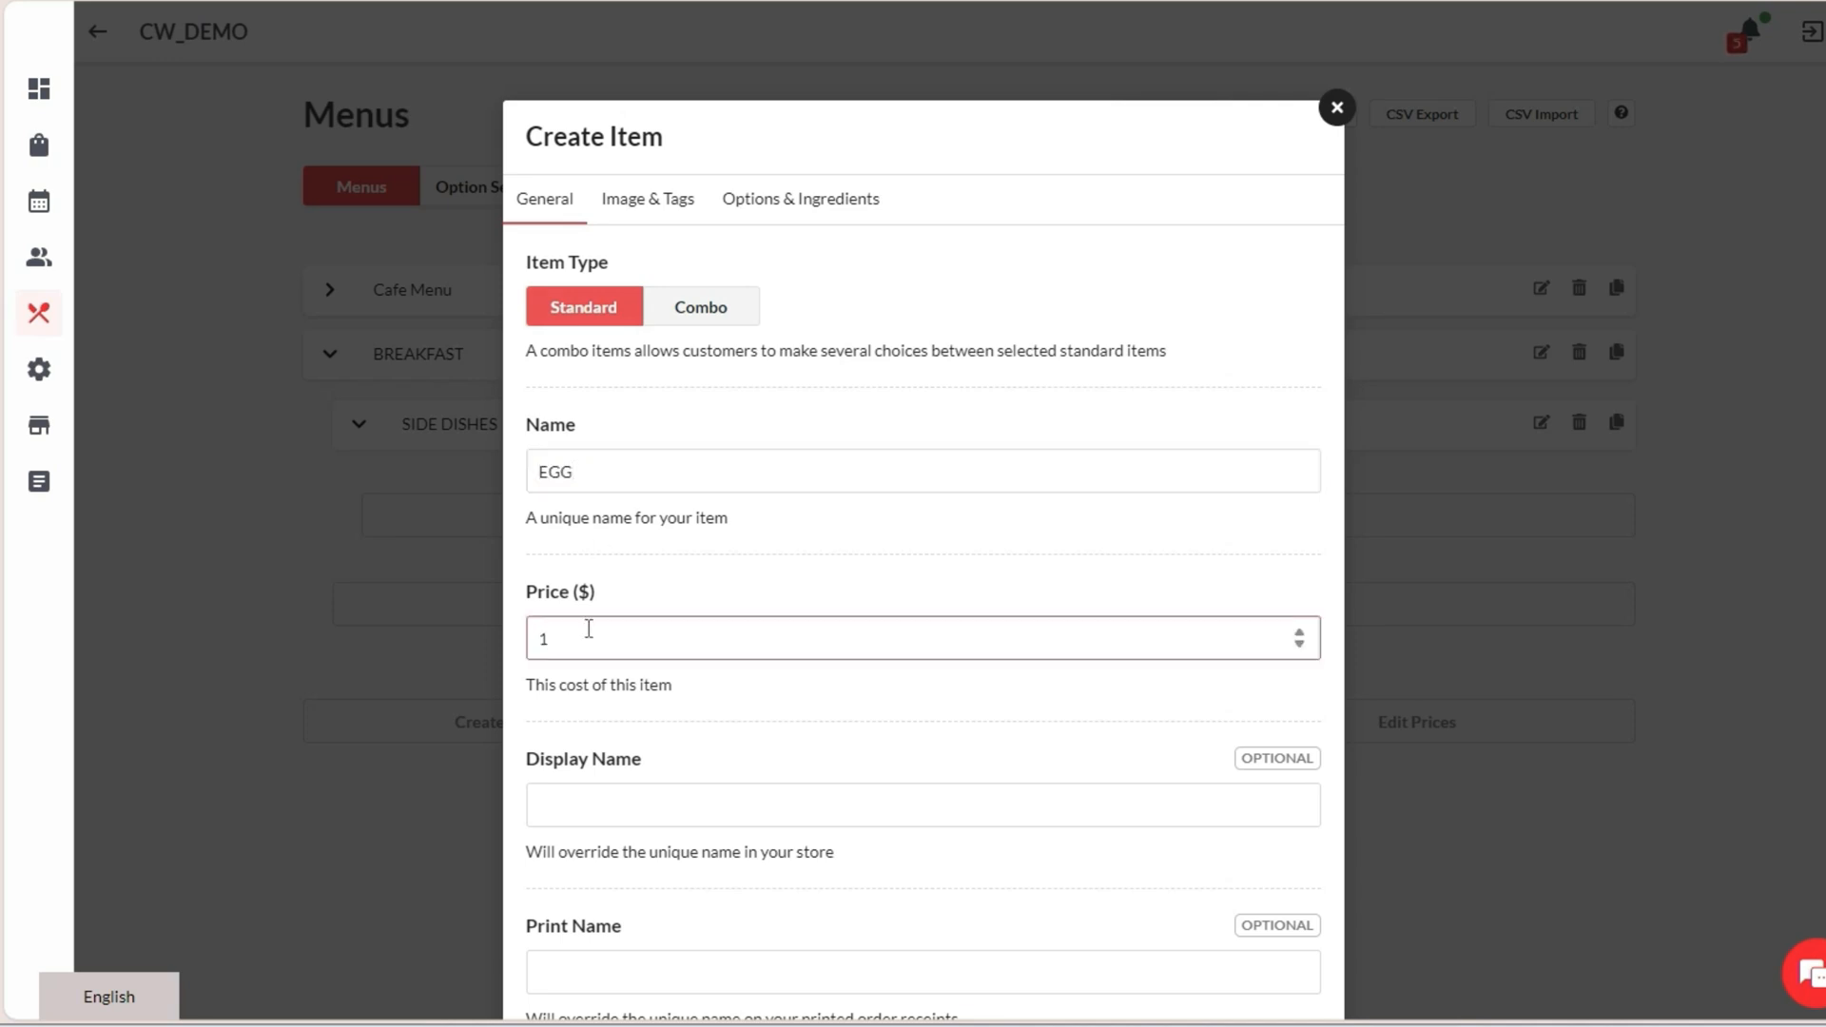
{"action": "left_click", "coordinate": [602, 582]}
Give the EGG item the description POACHED OR FRIED and save it
{"action": "scroll", "coordinate": [603, 576], "scroll_direction": "down", "scroll_amount": 5}
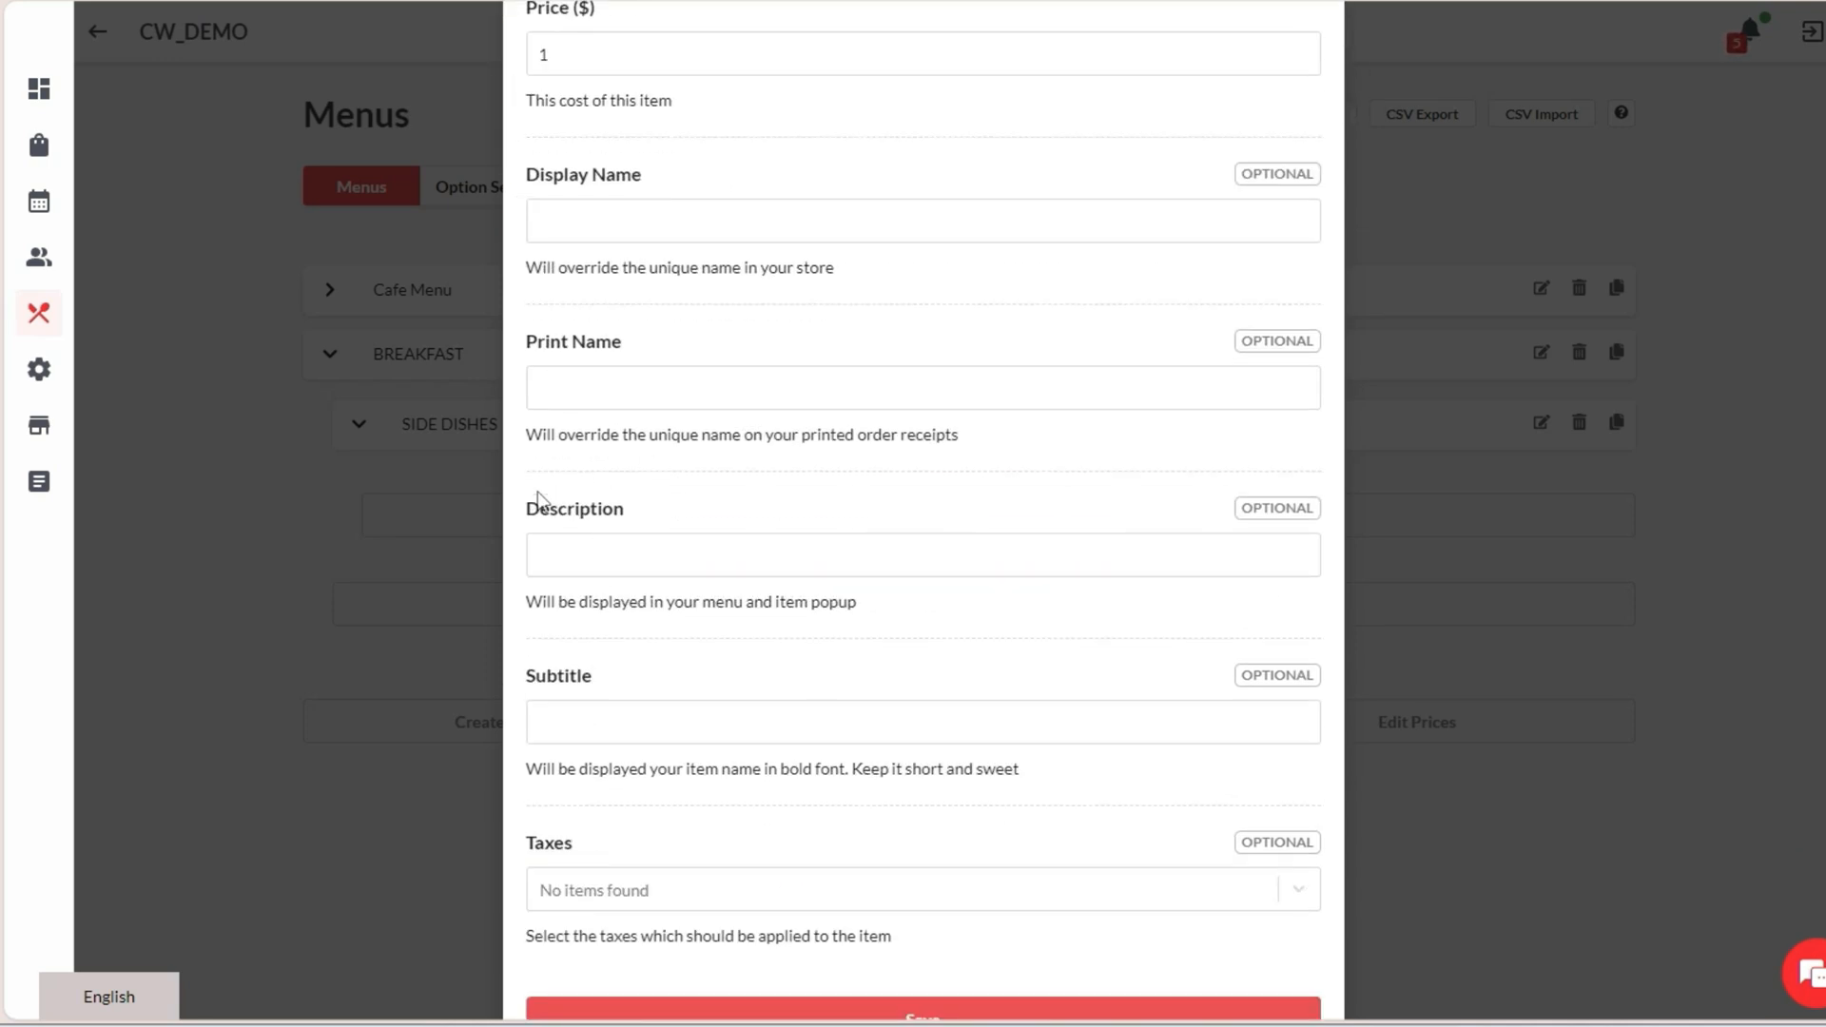
{"action": "left_click", "coordinate": [569, 559]}
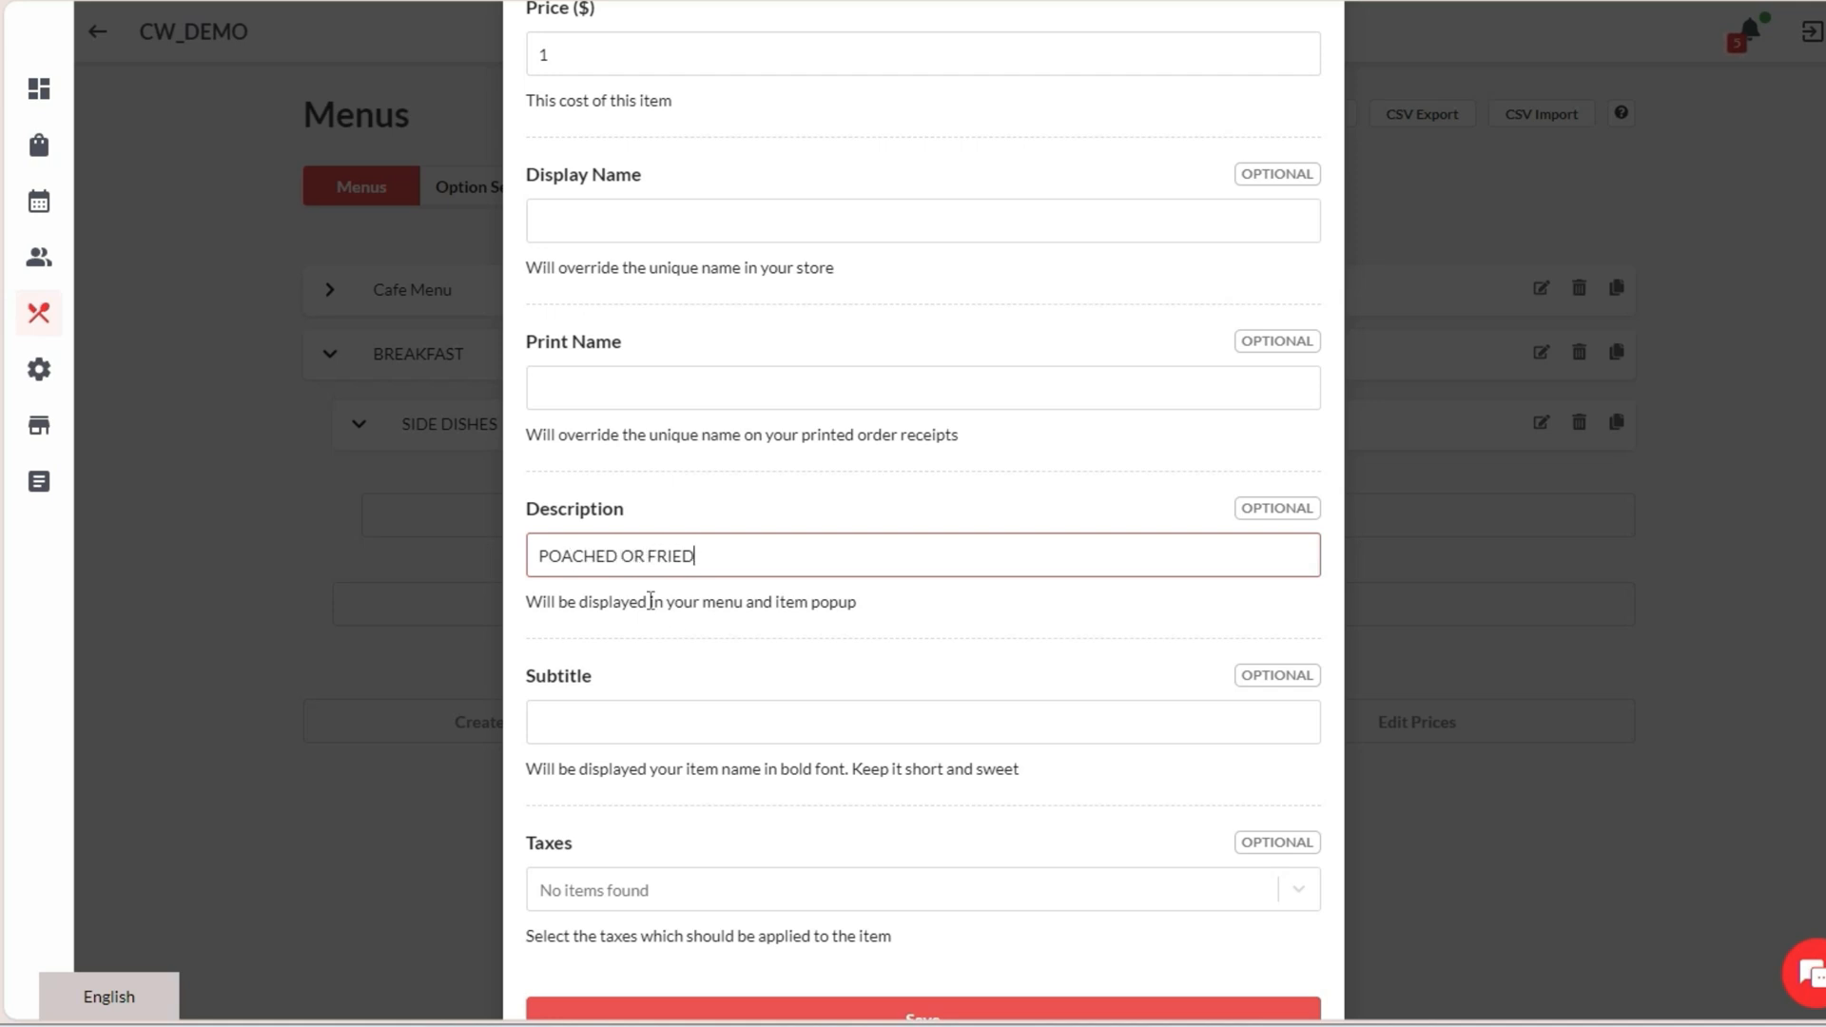
{"action": "left_click", "coordinate": [679, 518]}
{"action": "scroll", "coordinate": [699, 526], "scroll_direction": "up", "scroll_amount": 5}
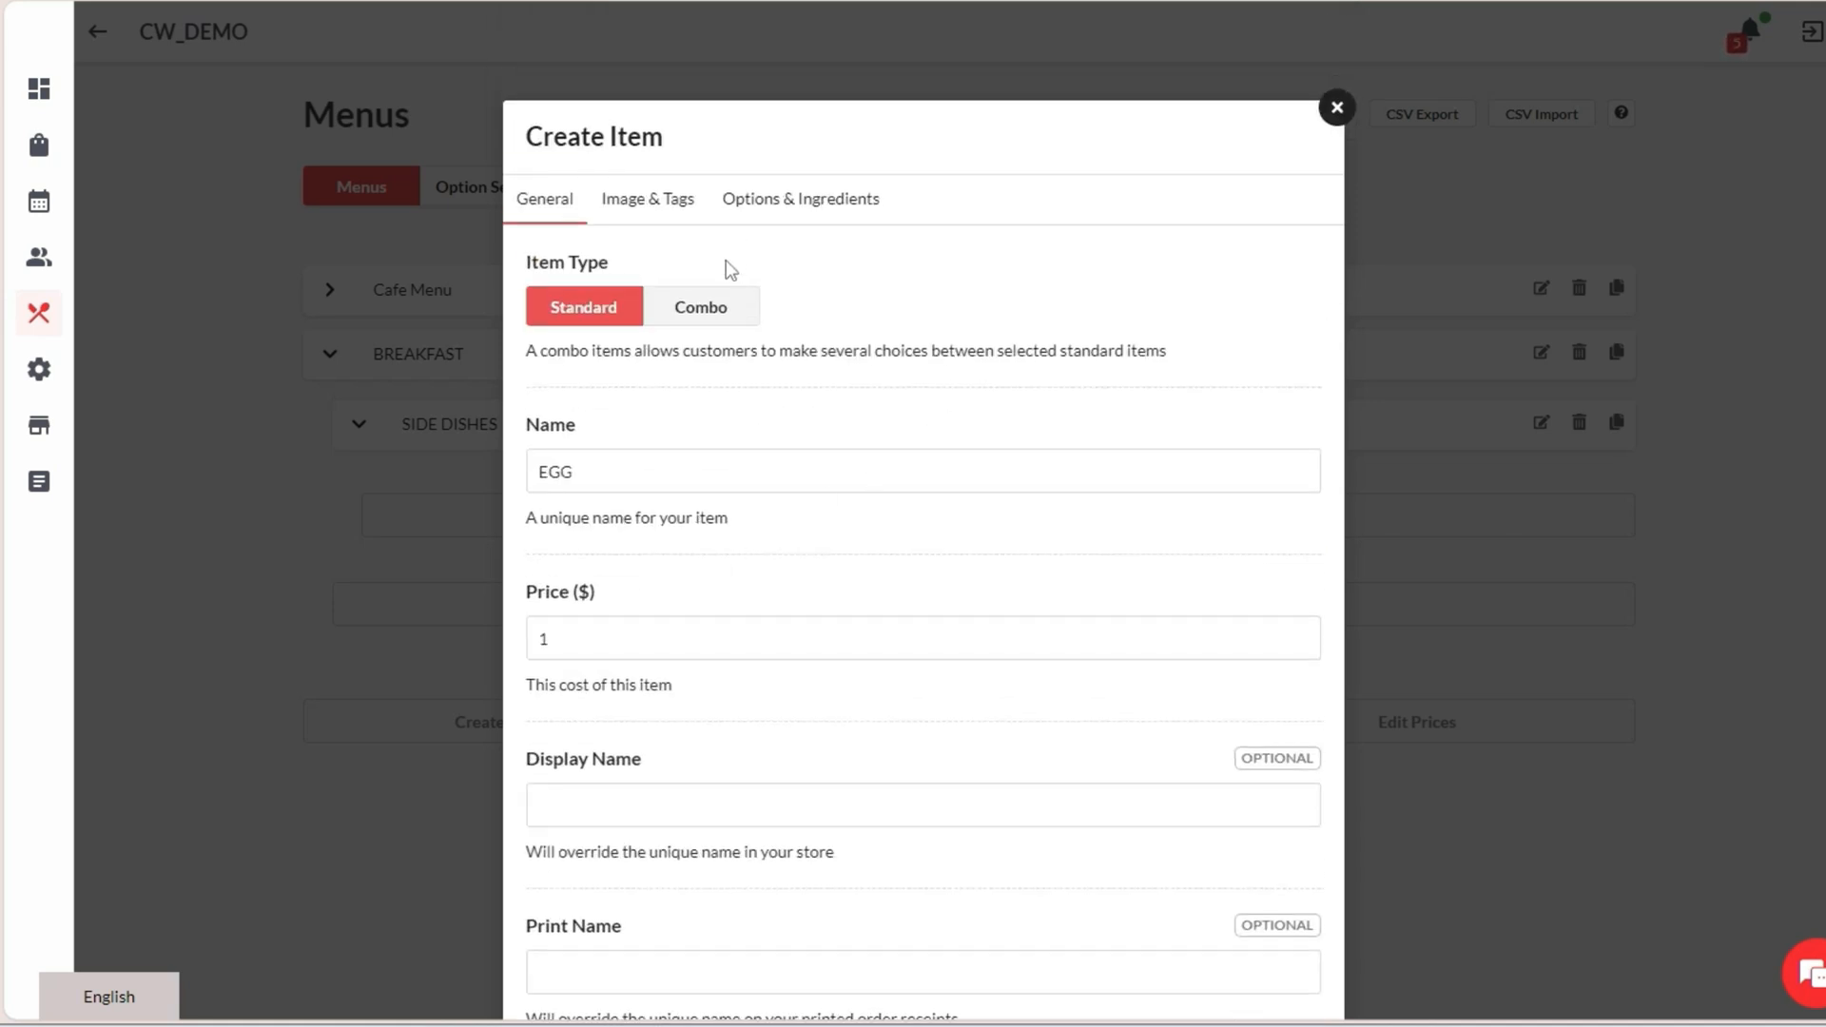
{"action": "scroll", "coordinate": [808, 493], "scroll_direction": "down", "scroll_amount": 7}
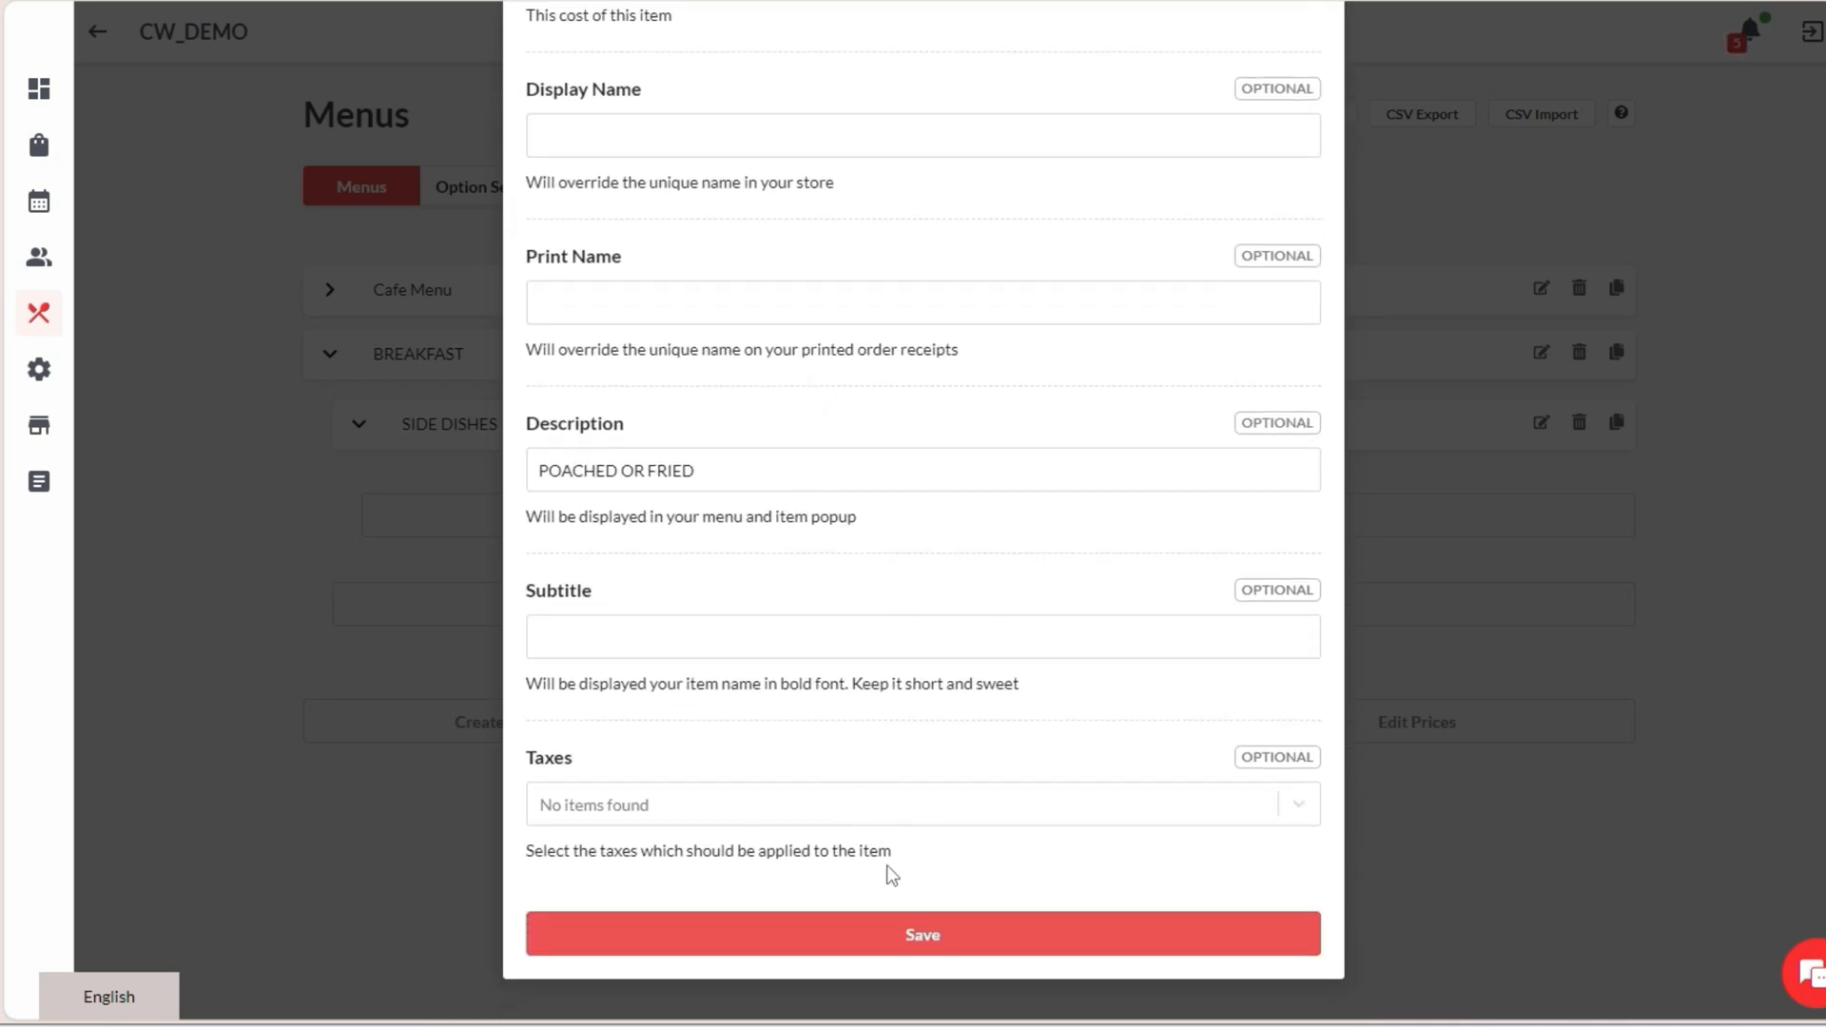
{"action": "left_click", "coordinate": [889, 934]}
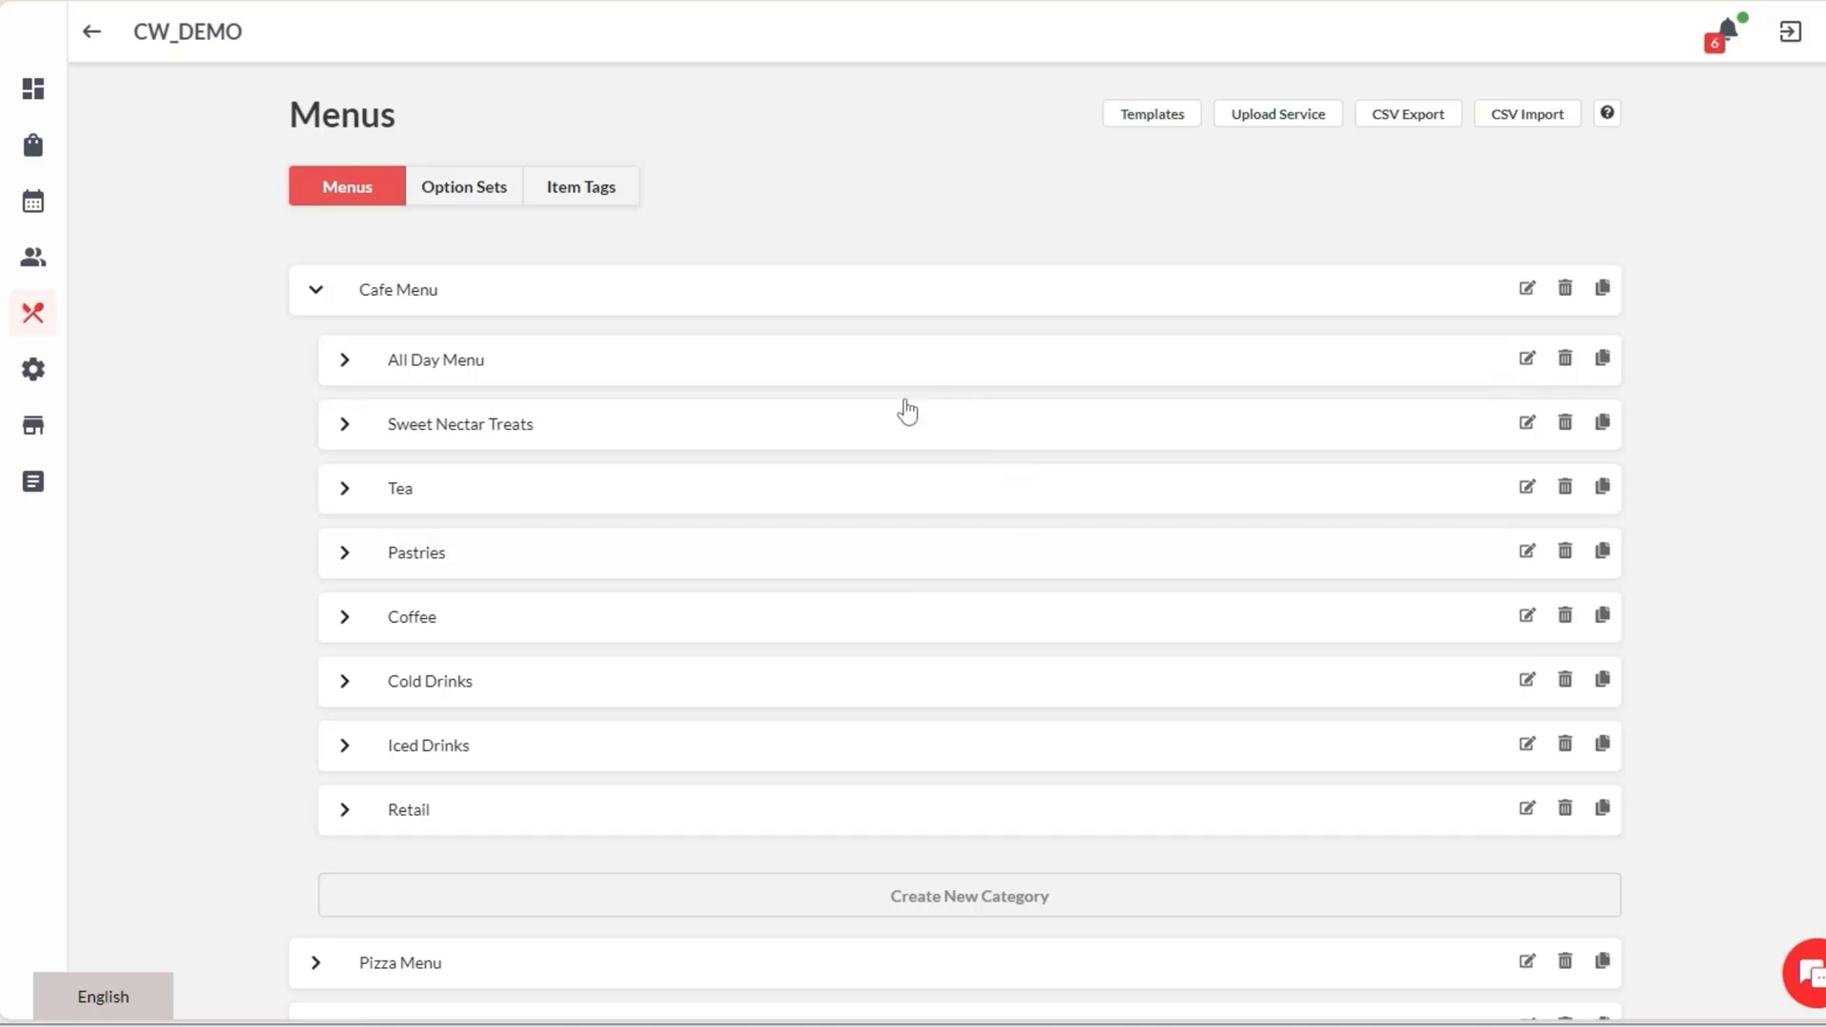
Mark Bacon & Egg Roll and Burekas in the Cafe Menu's All Day Menu category as No Stock
{"action": "left_click", "coordinate": [627, 366]}
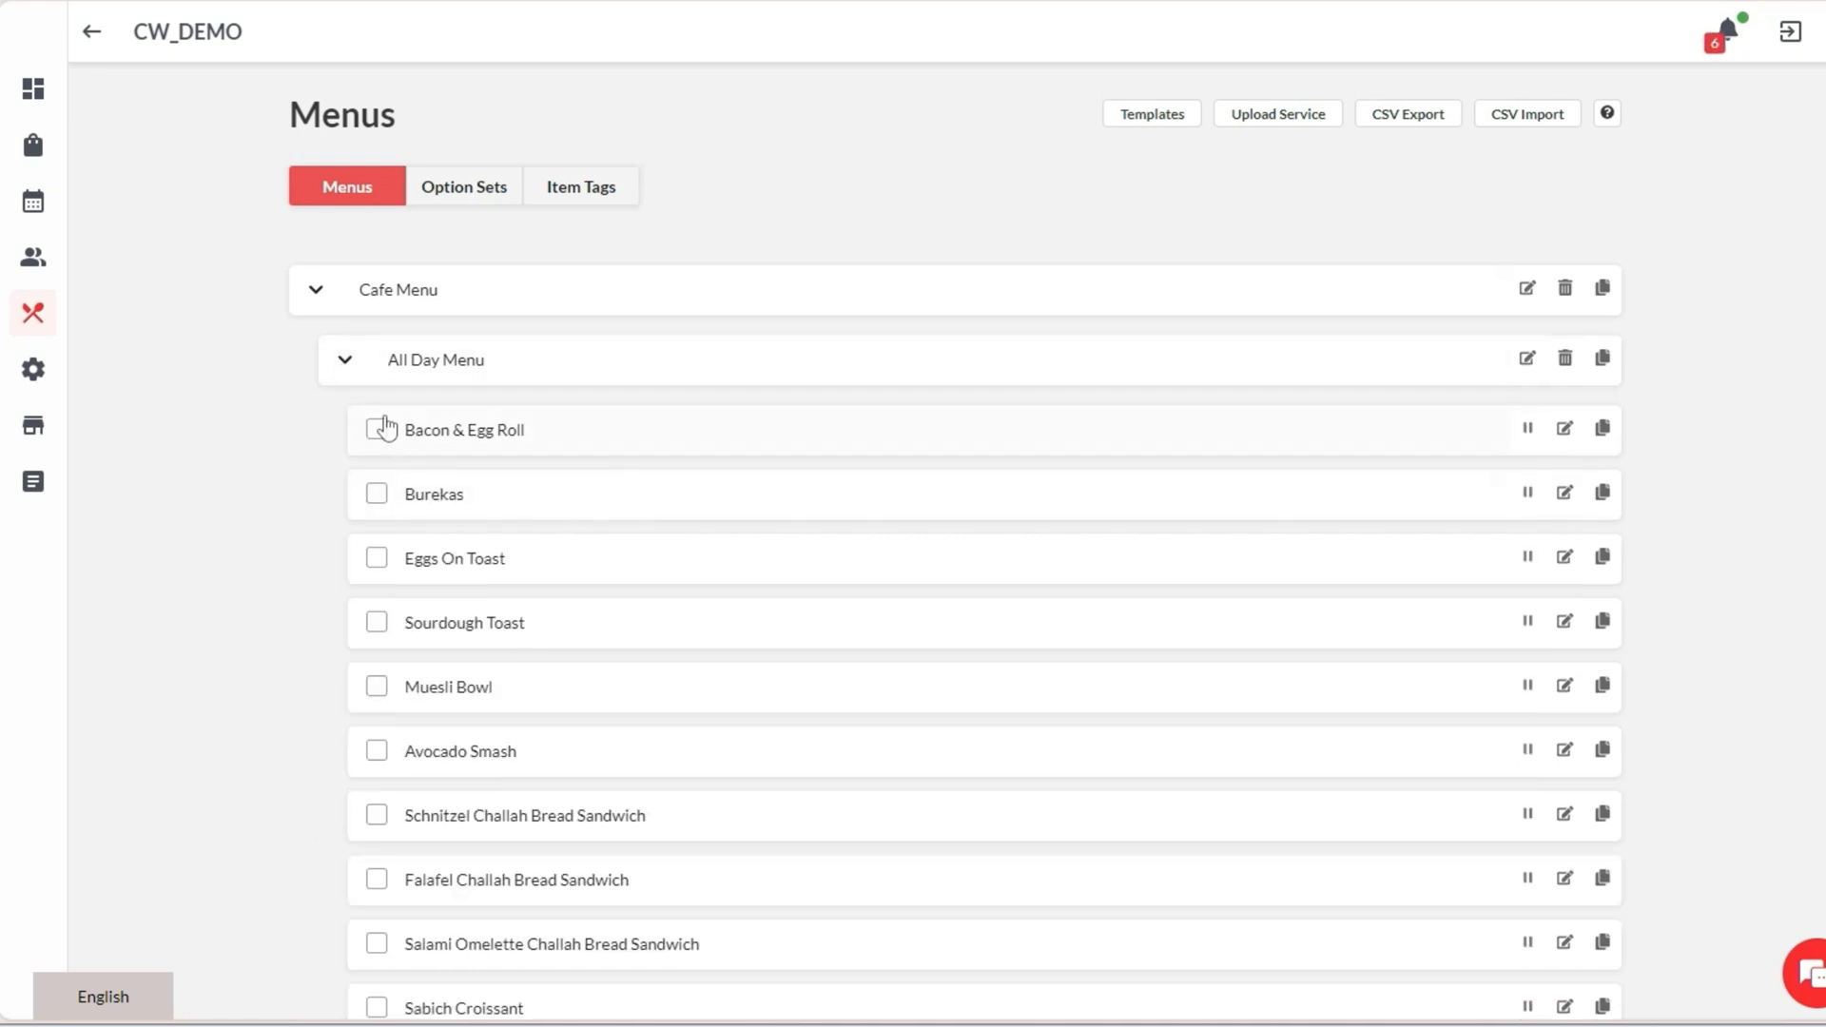
{"action": "left_click", "coordinate": [376, 428]}
{"action": "left_click", "coordinate": [376, 493]}
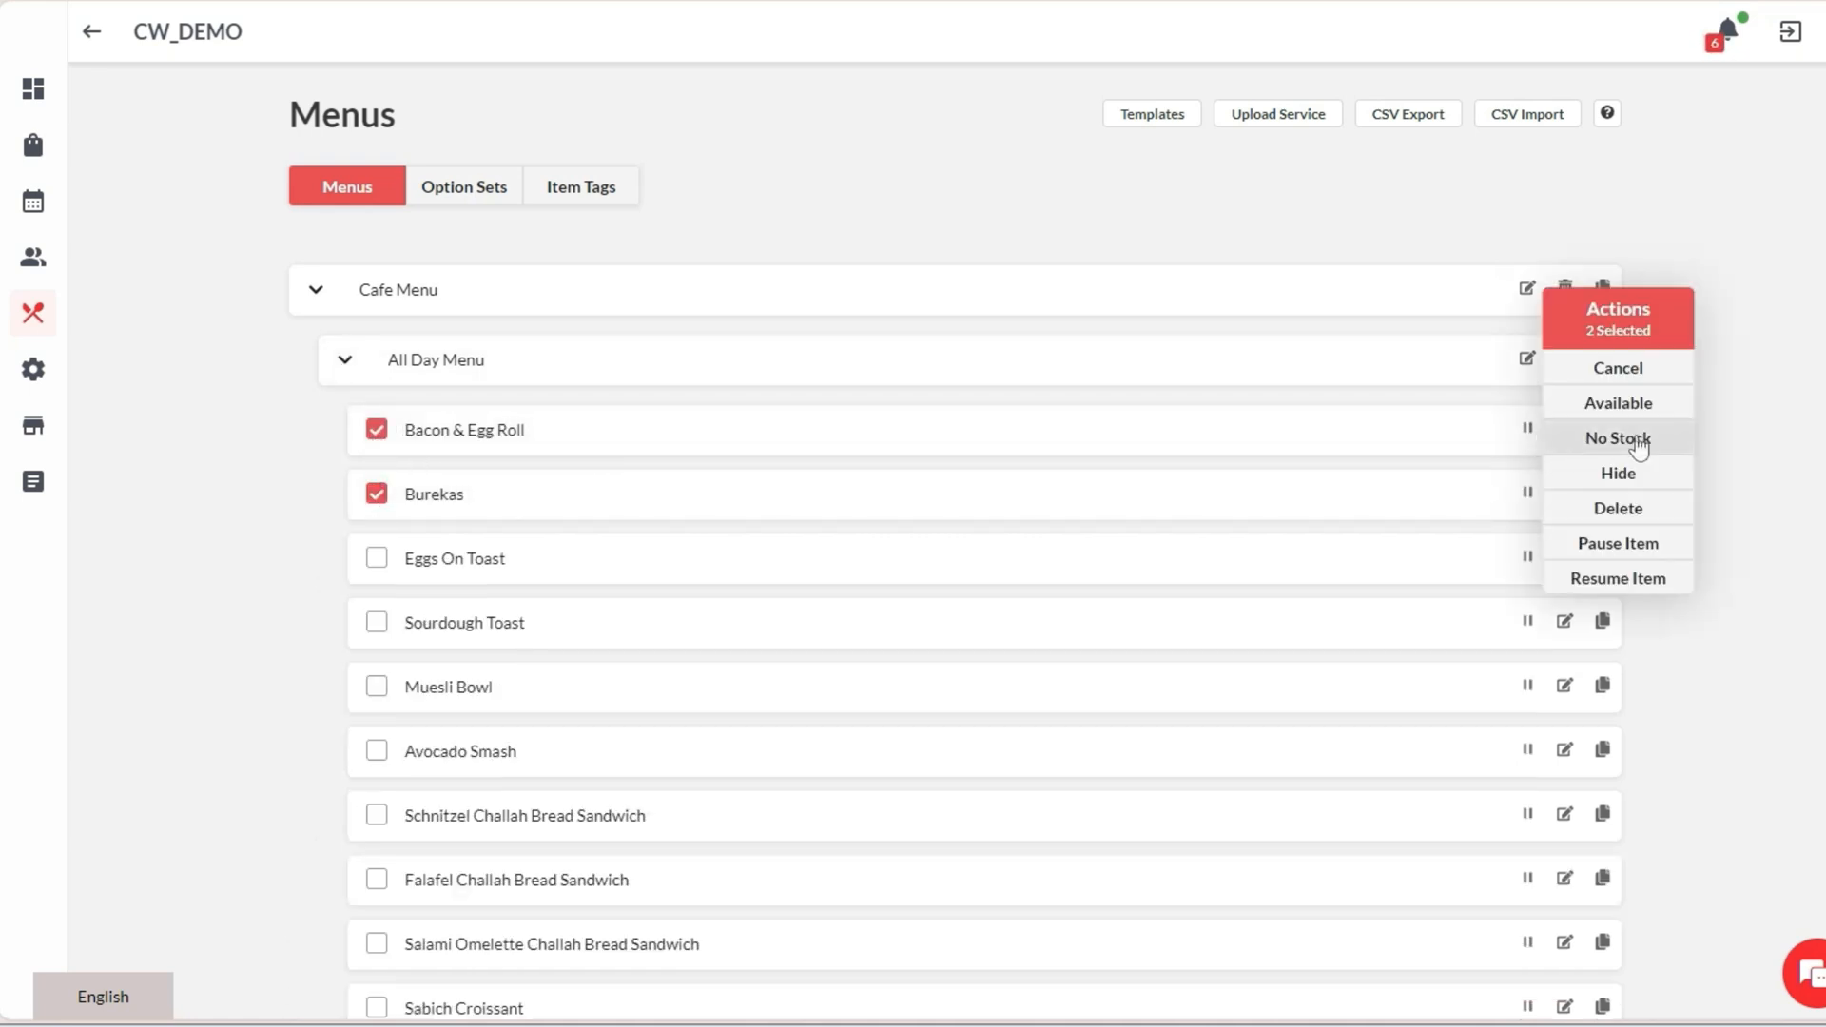
{"action": "left_click", "coordinate": [1602, 440]}
Hide the Eggs On Toast, Sourdough Toast and Muesli Bowl items in the All Day Menu category
{"action": "left_click", "coordinate": [377, 558]}
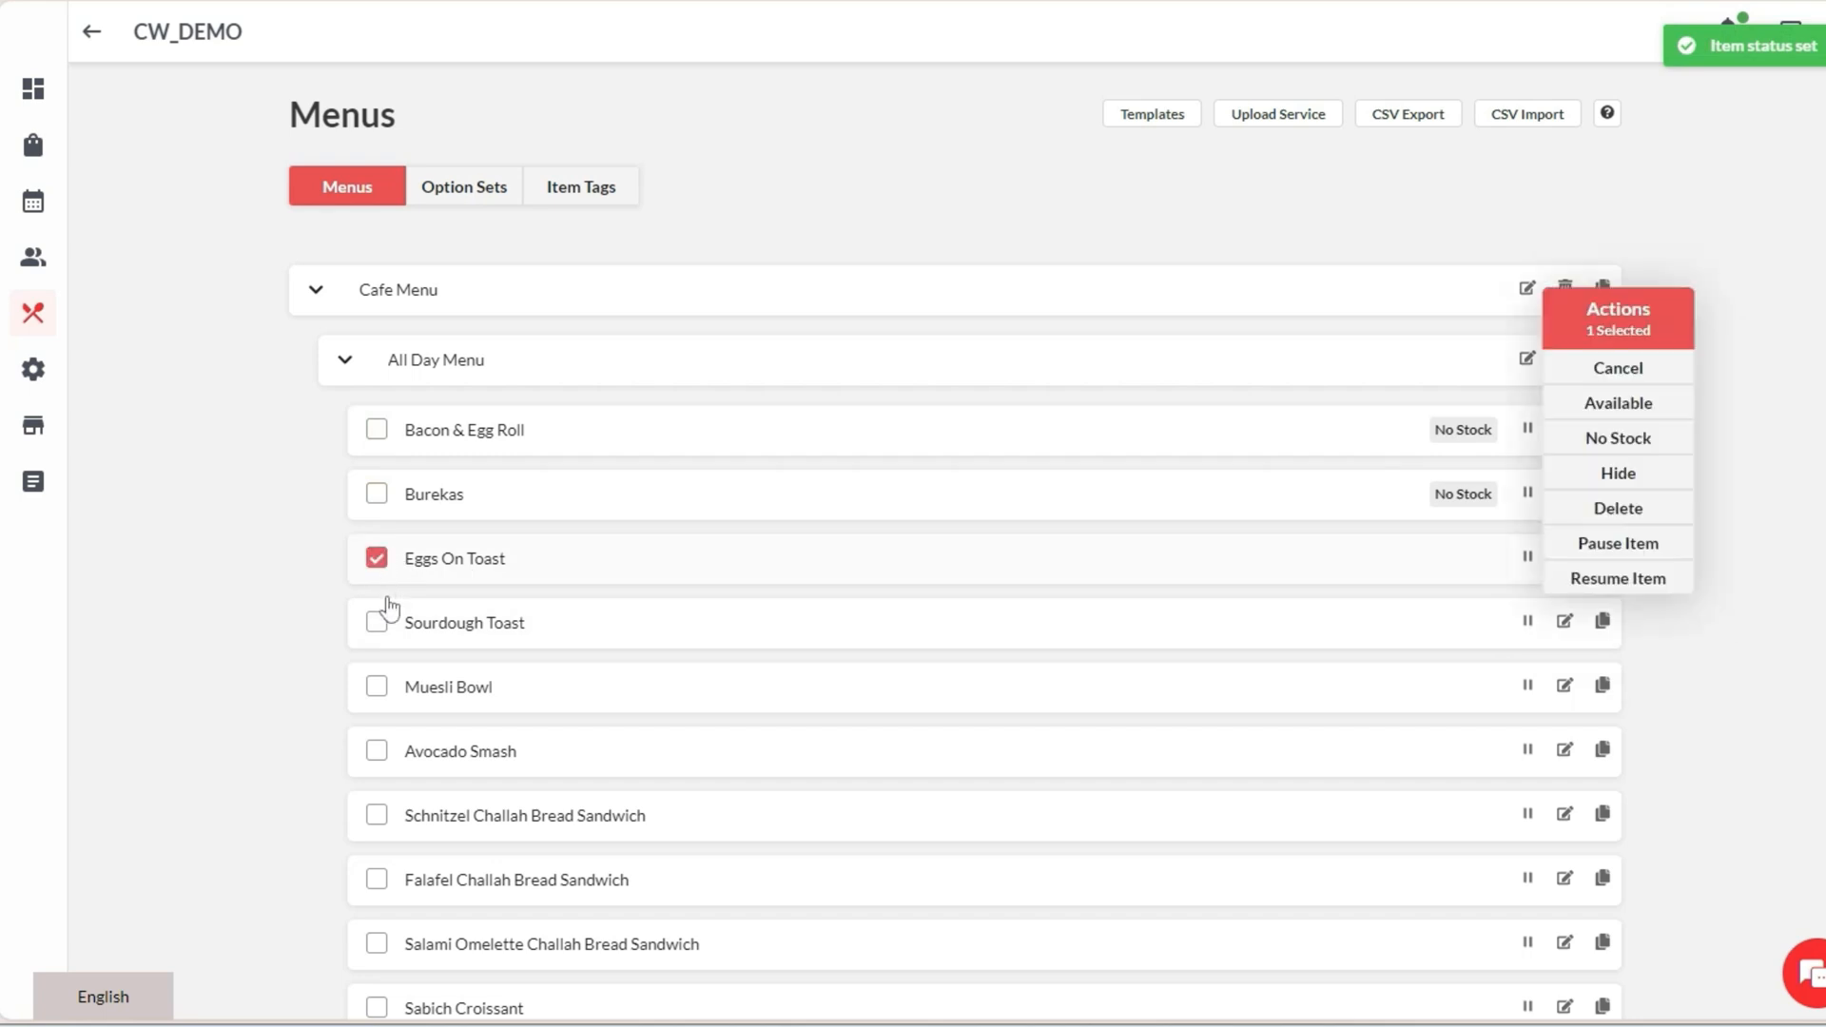
{"action": "left_click", "coordinate": [377, 622]}
{"action": "left_click", "coordinate": [376, 686]}
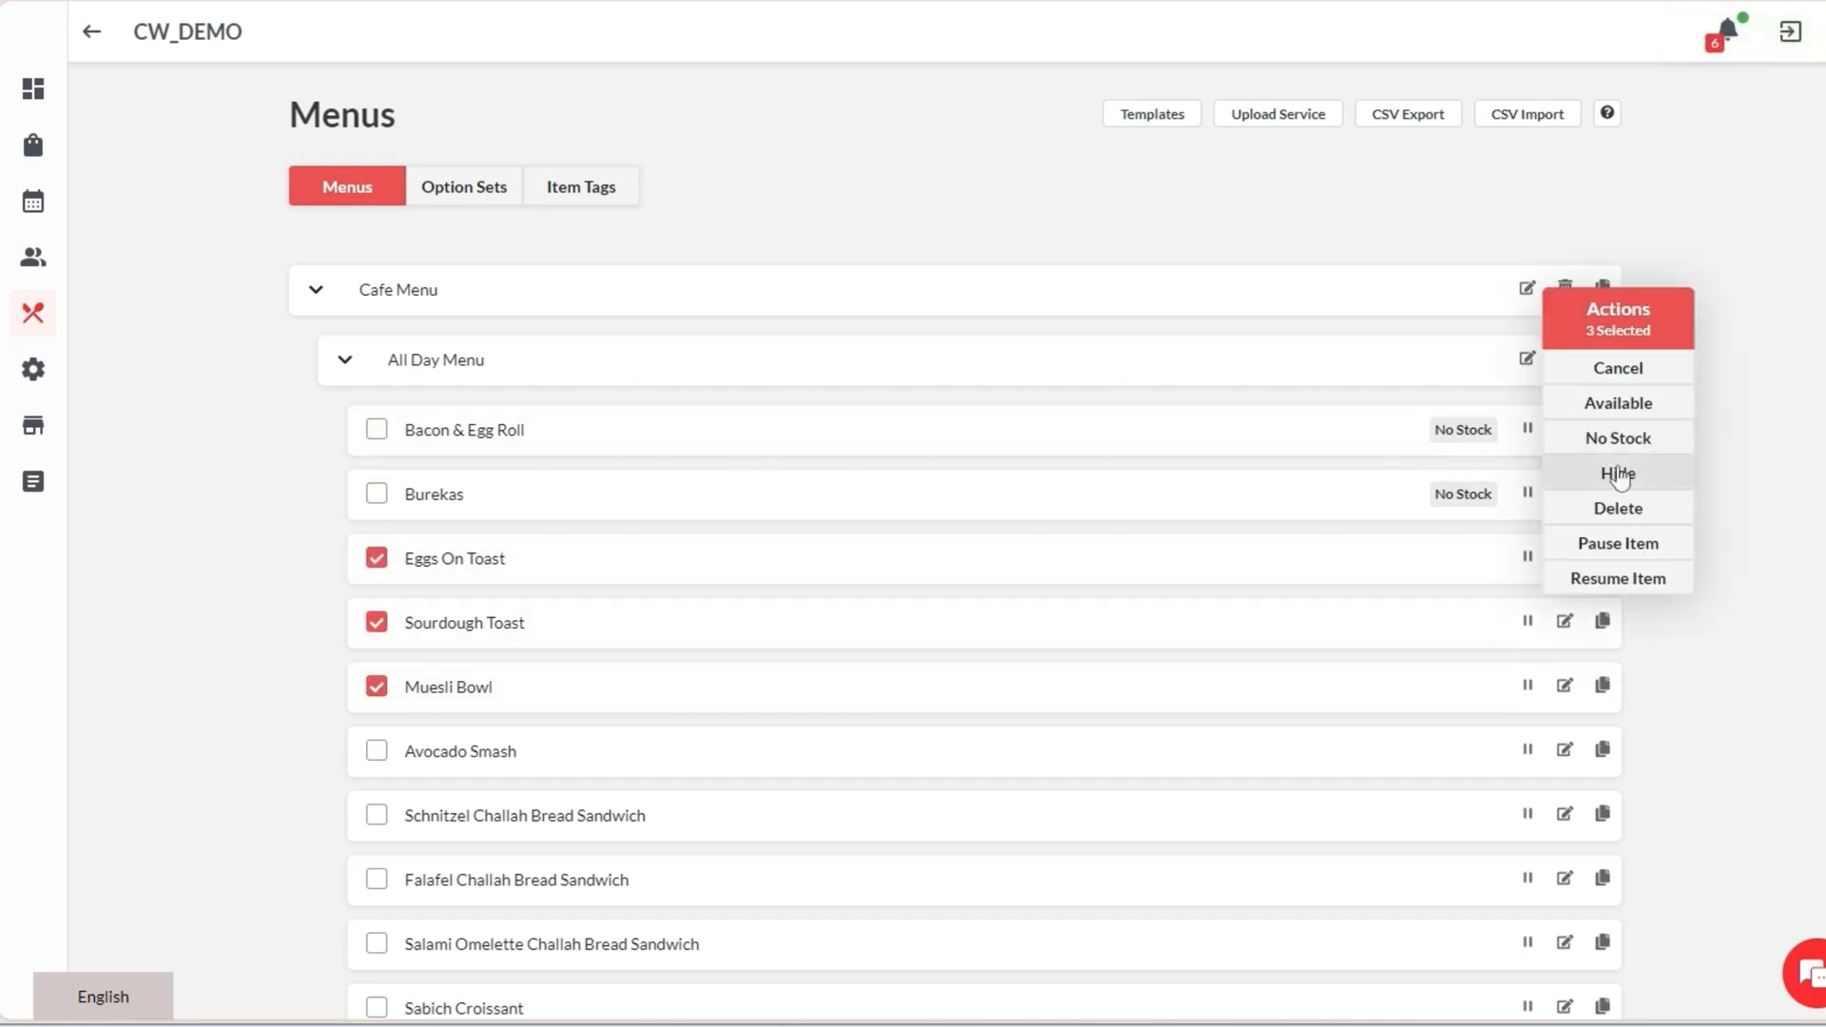
{"action": "left_click", "coordinate": [1621, 472]}
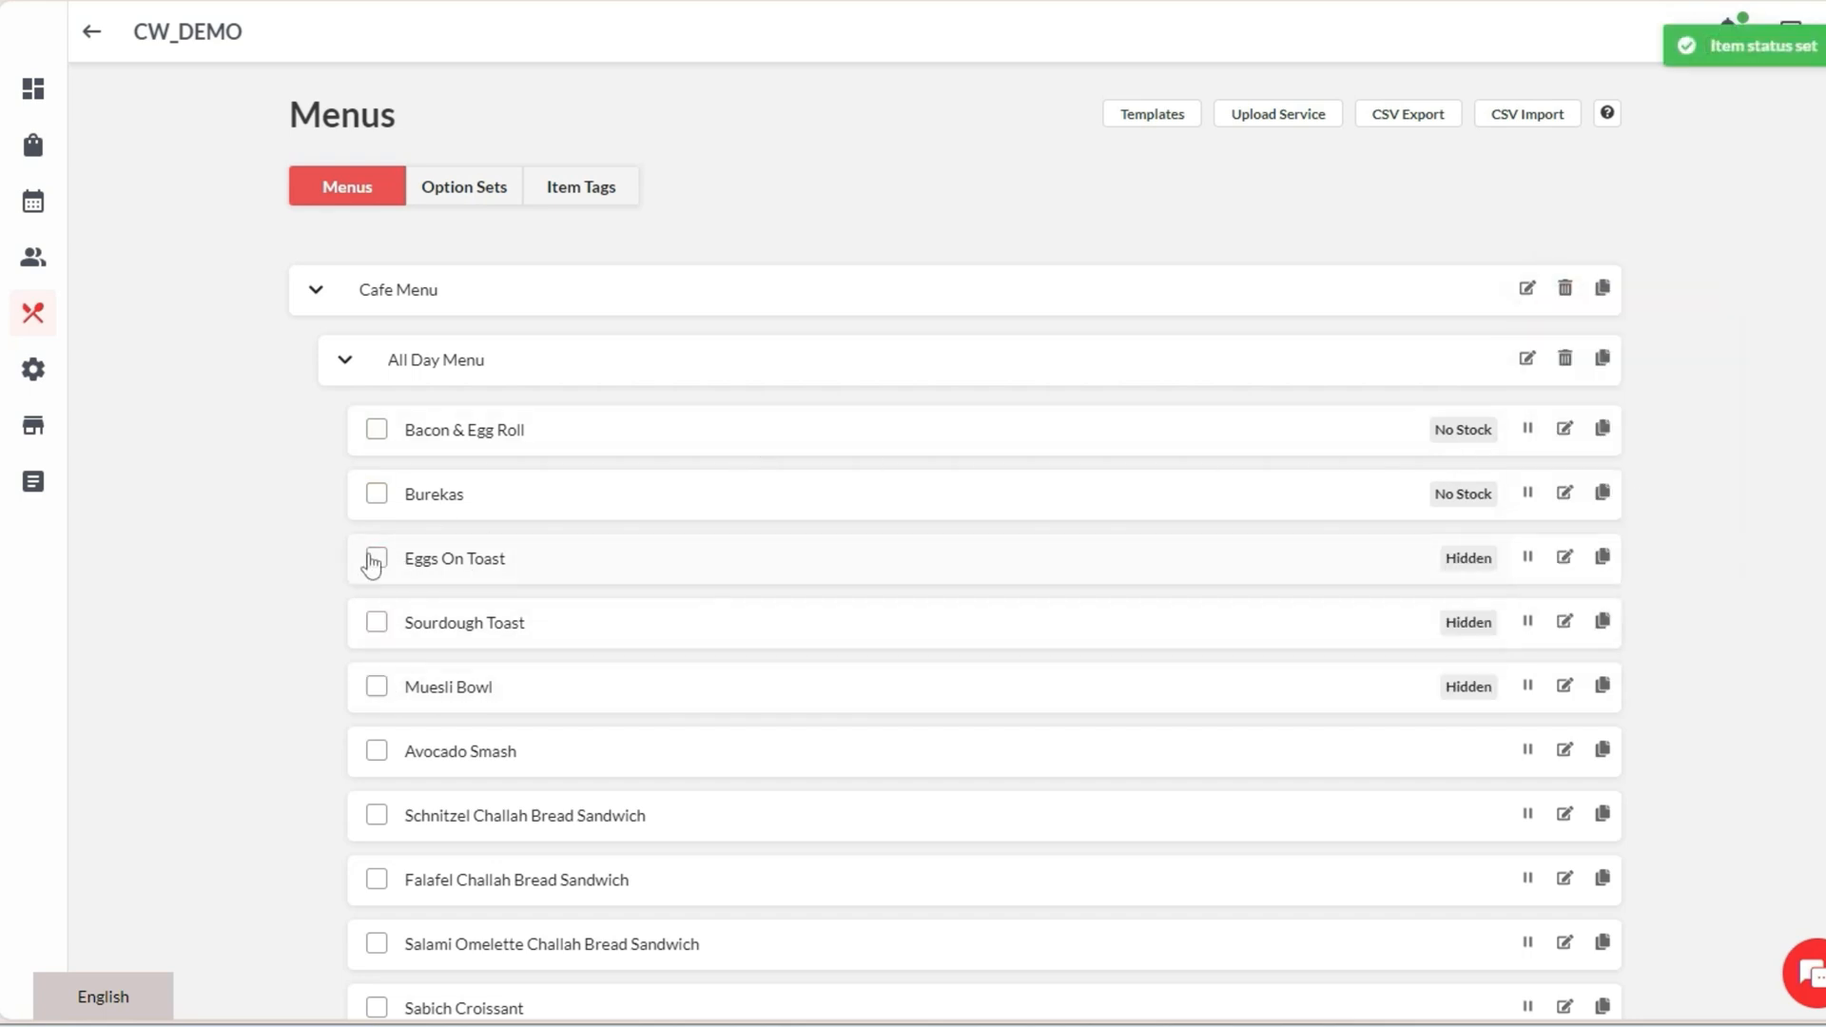
Make Eggs On Toast and Sourdough Toast available again, and delete the Sourdough Toast item
{"action": "left_click", "coordinate": [377, 559]}
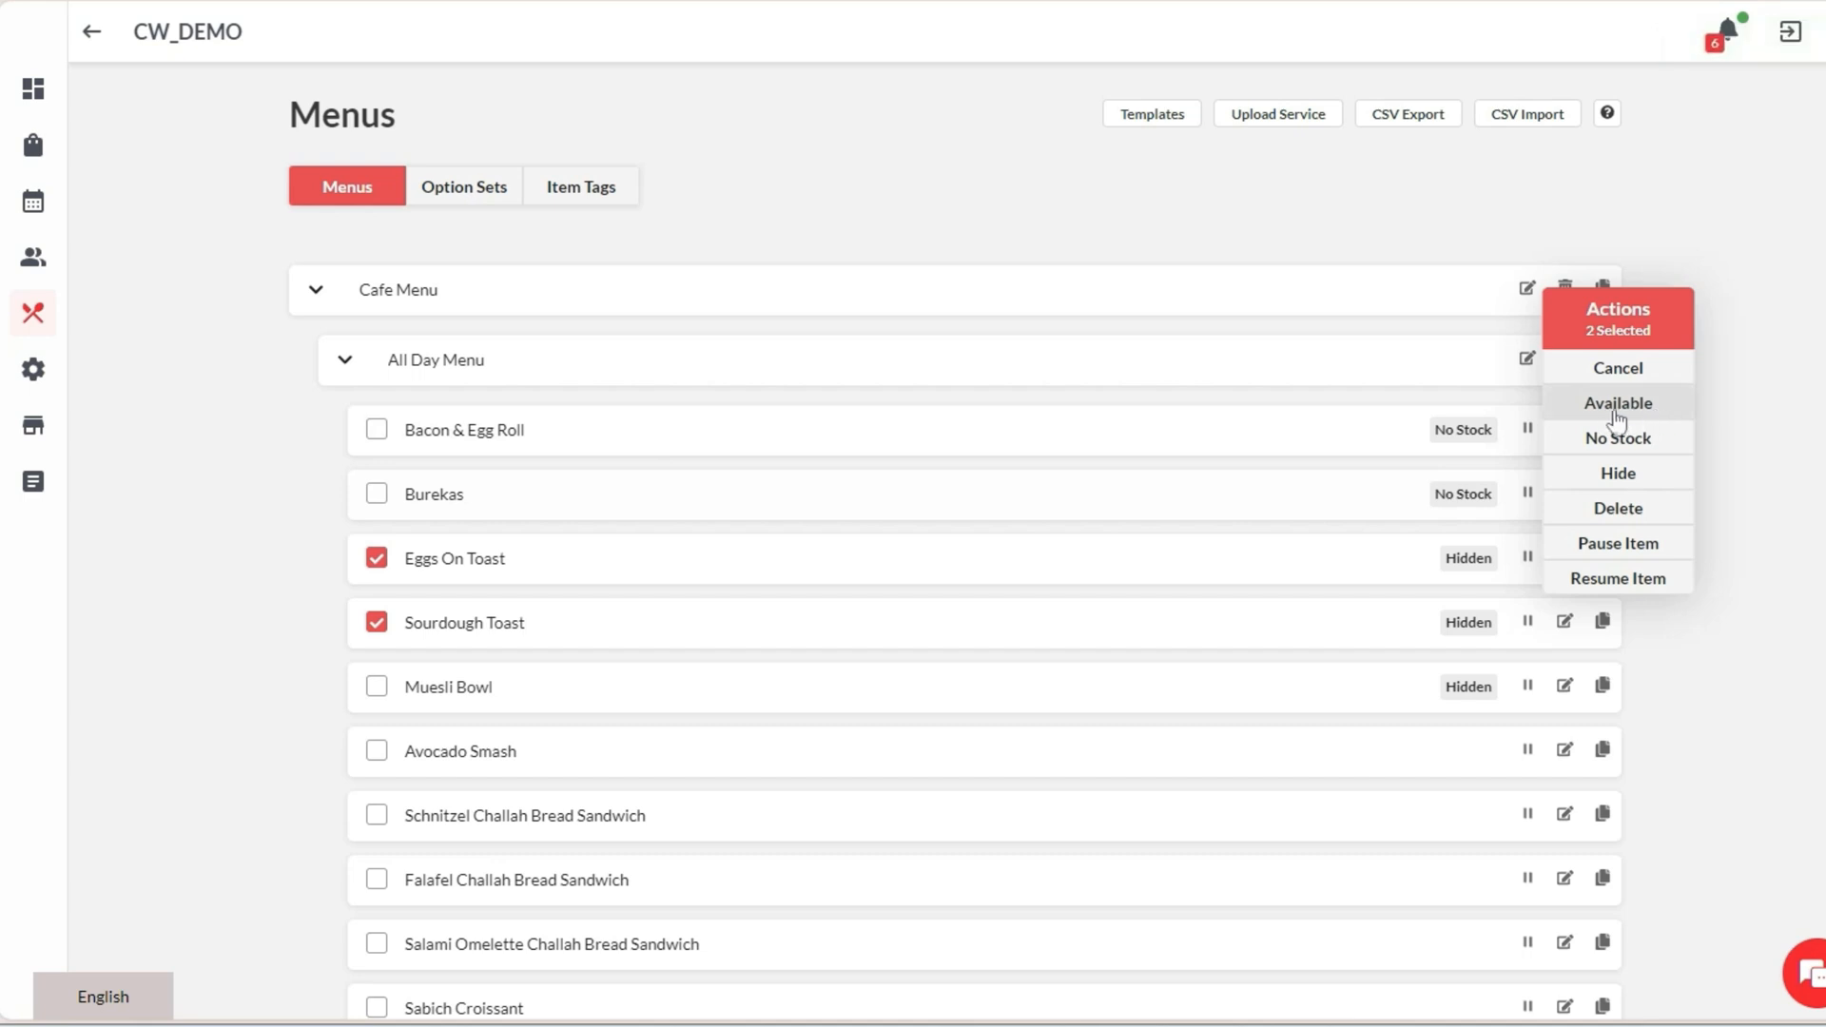
{"action": "left_click", "coordinate": [1609, 416]}
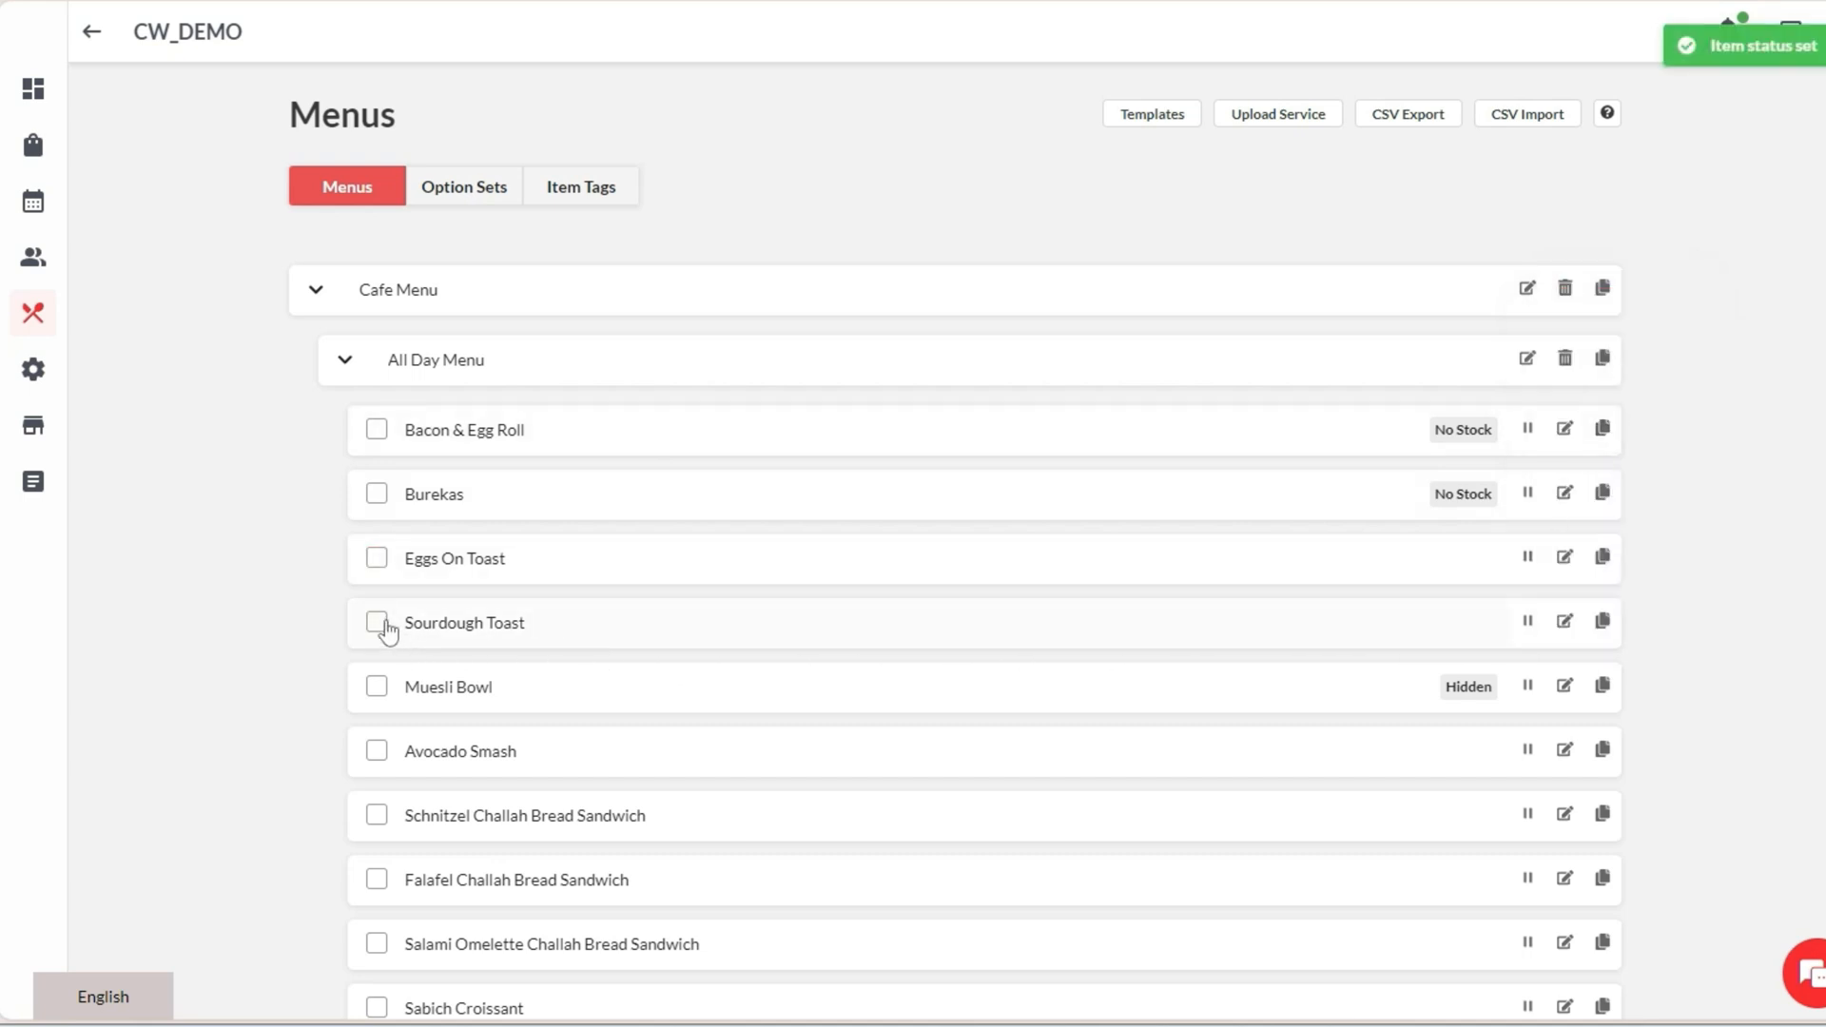
{"action": "left_click", "coordinate": [377, 623]}
{"action": "left_click", "coordinate": [1616, 510]}
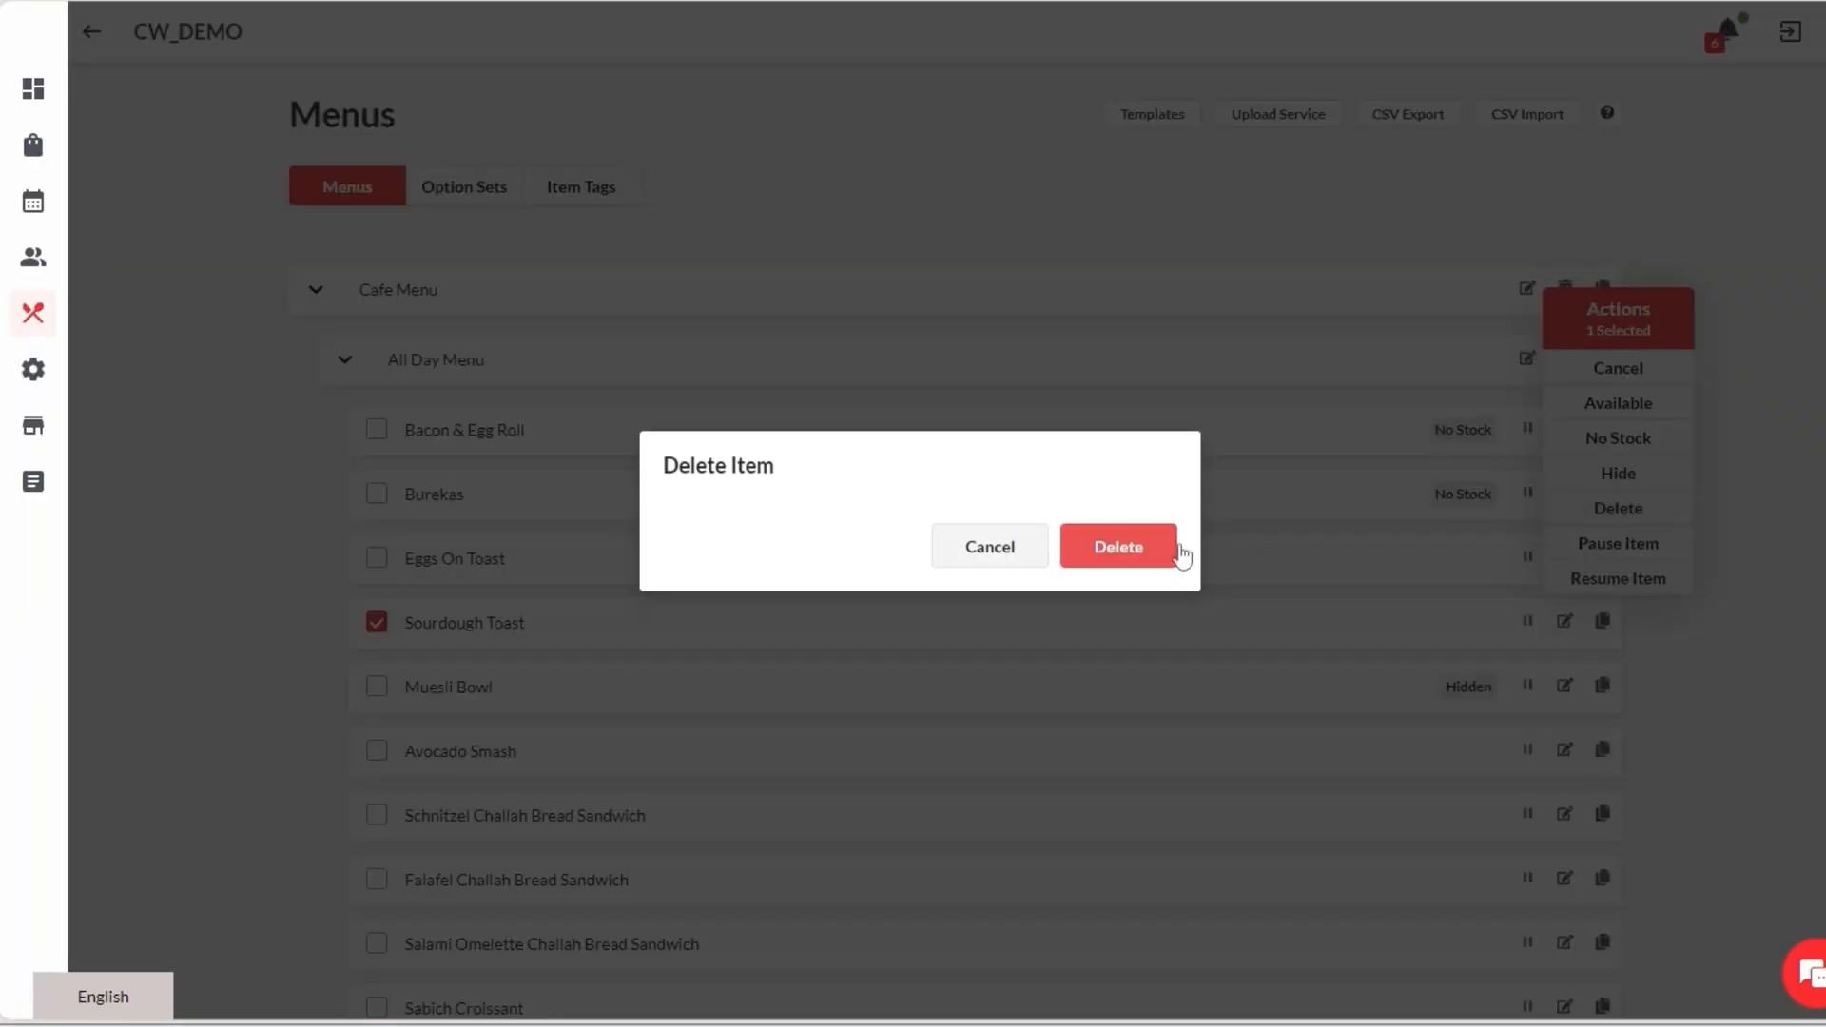
{"action": "left_click", "coordinate": [1160, 550]}
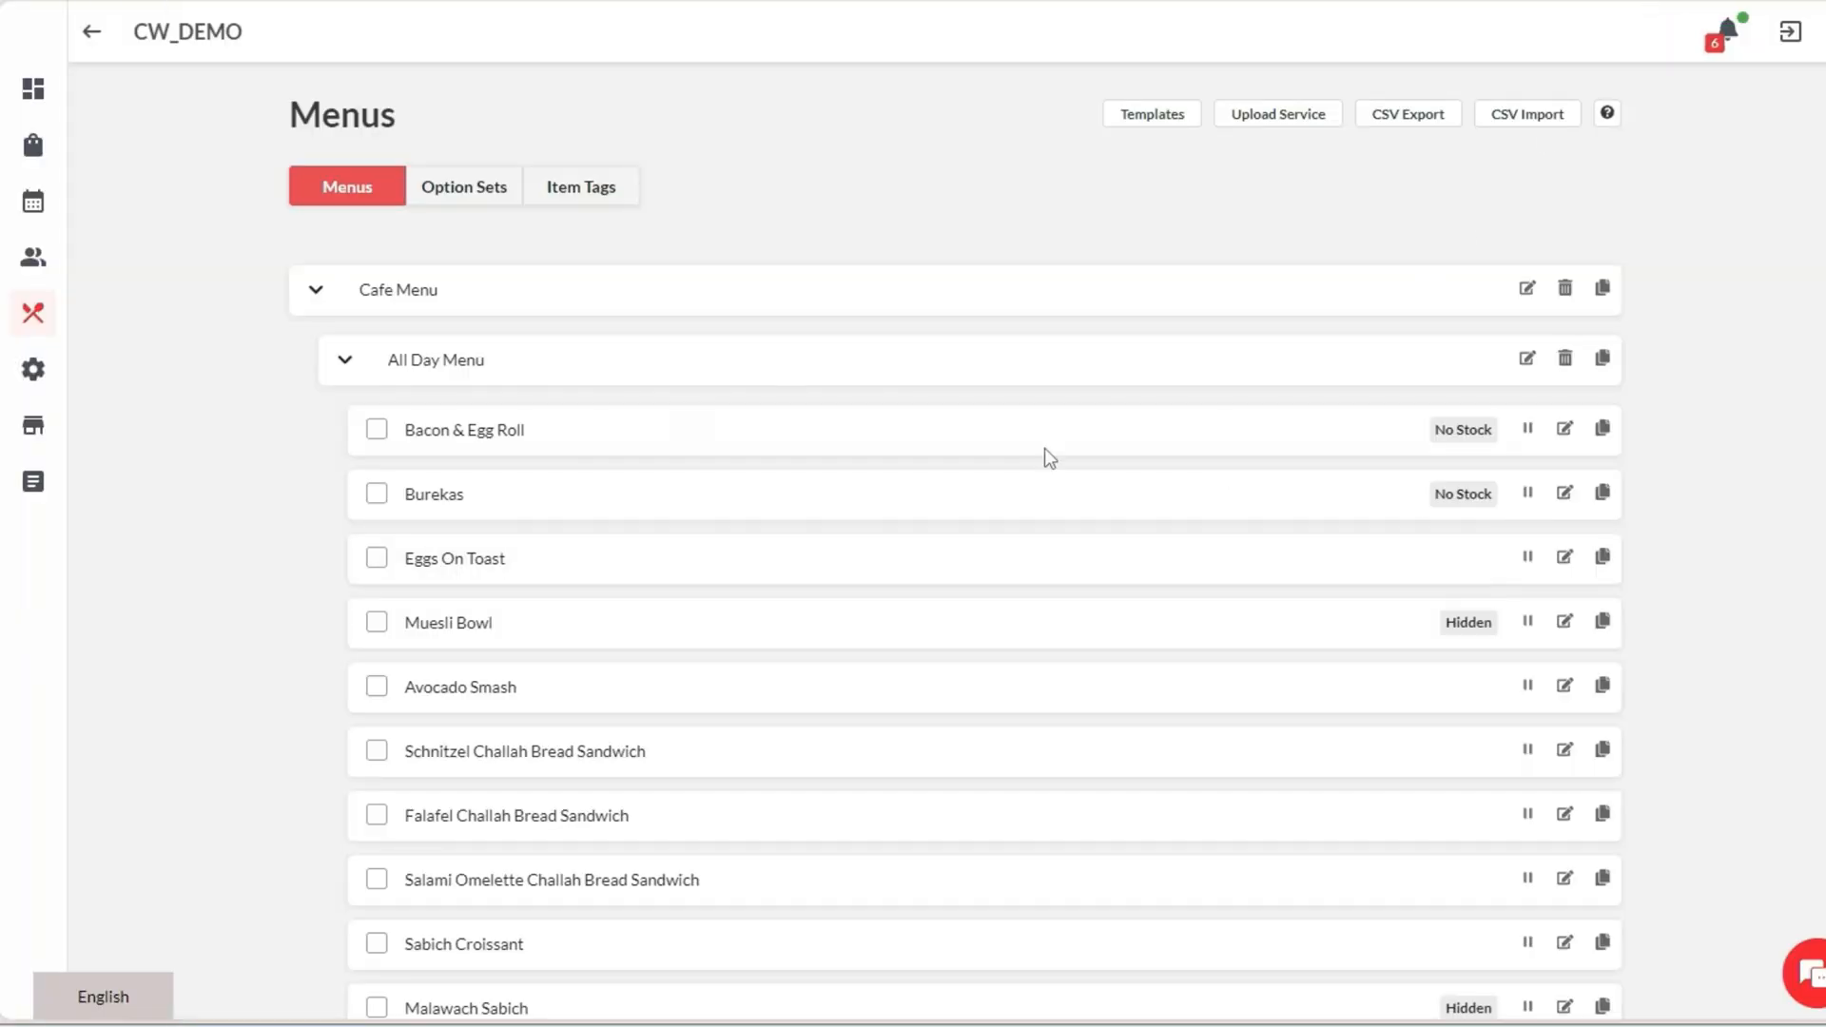
Pause the Eggs On Toast item and resume it
{"action": "left_click", "coordinate": [376, 558]}
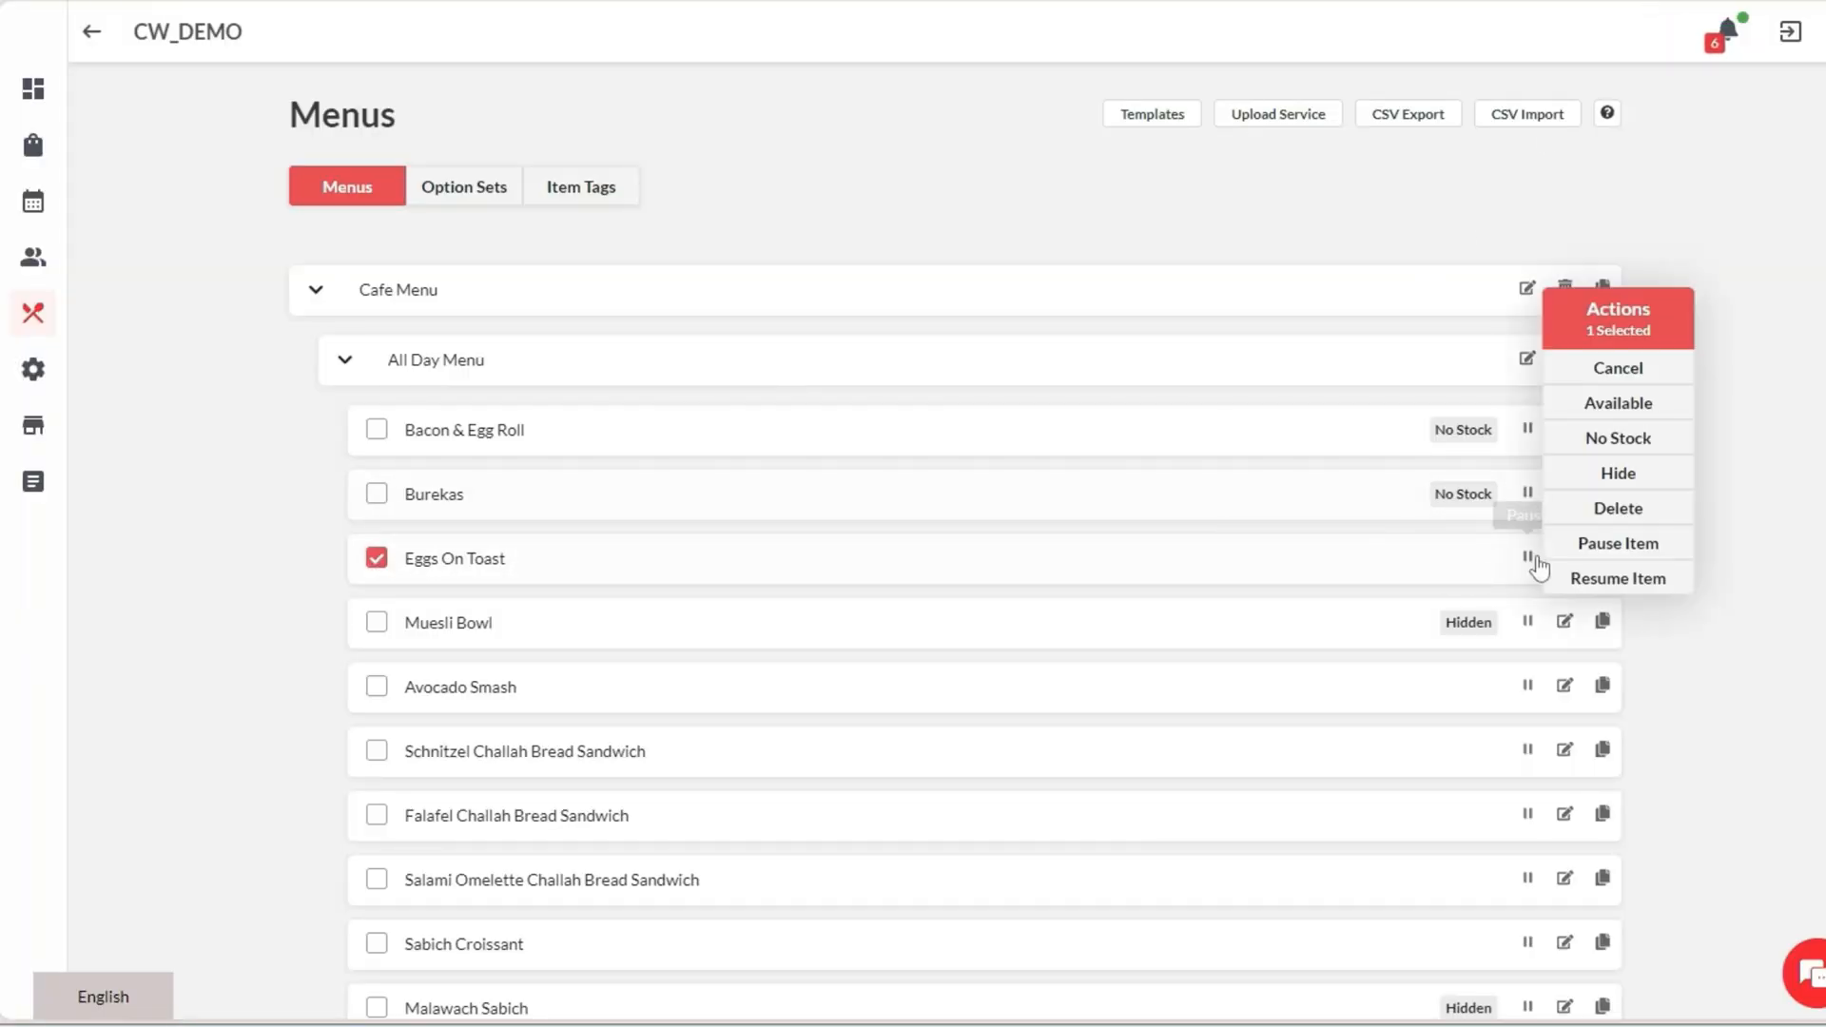
{"action": "left_click", "coordinate": [1583, 547]}
{"action": "left_click", "coordinate": [1523, 561]}
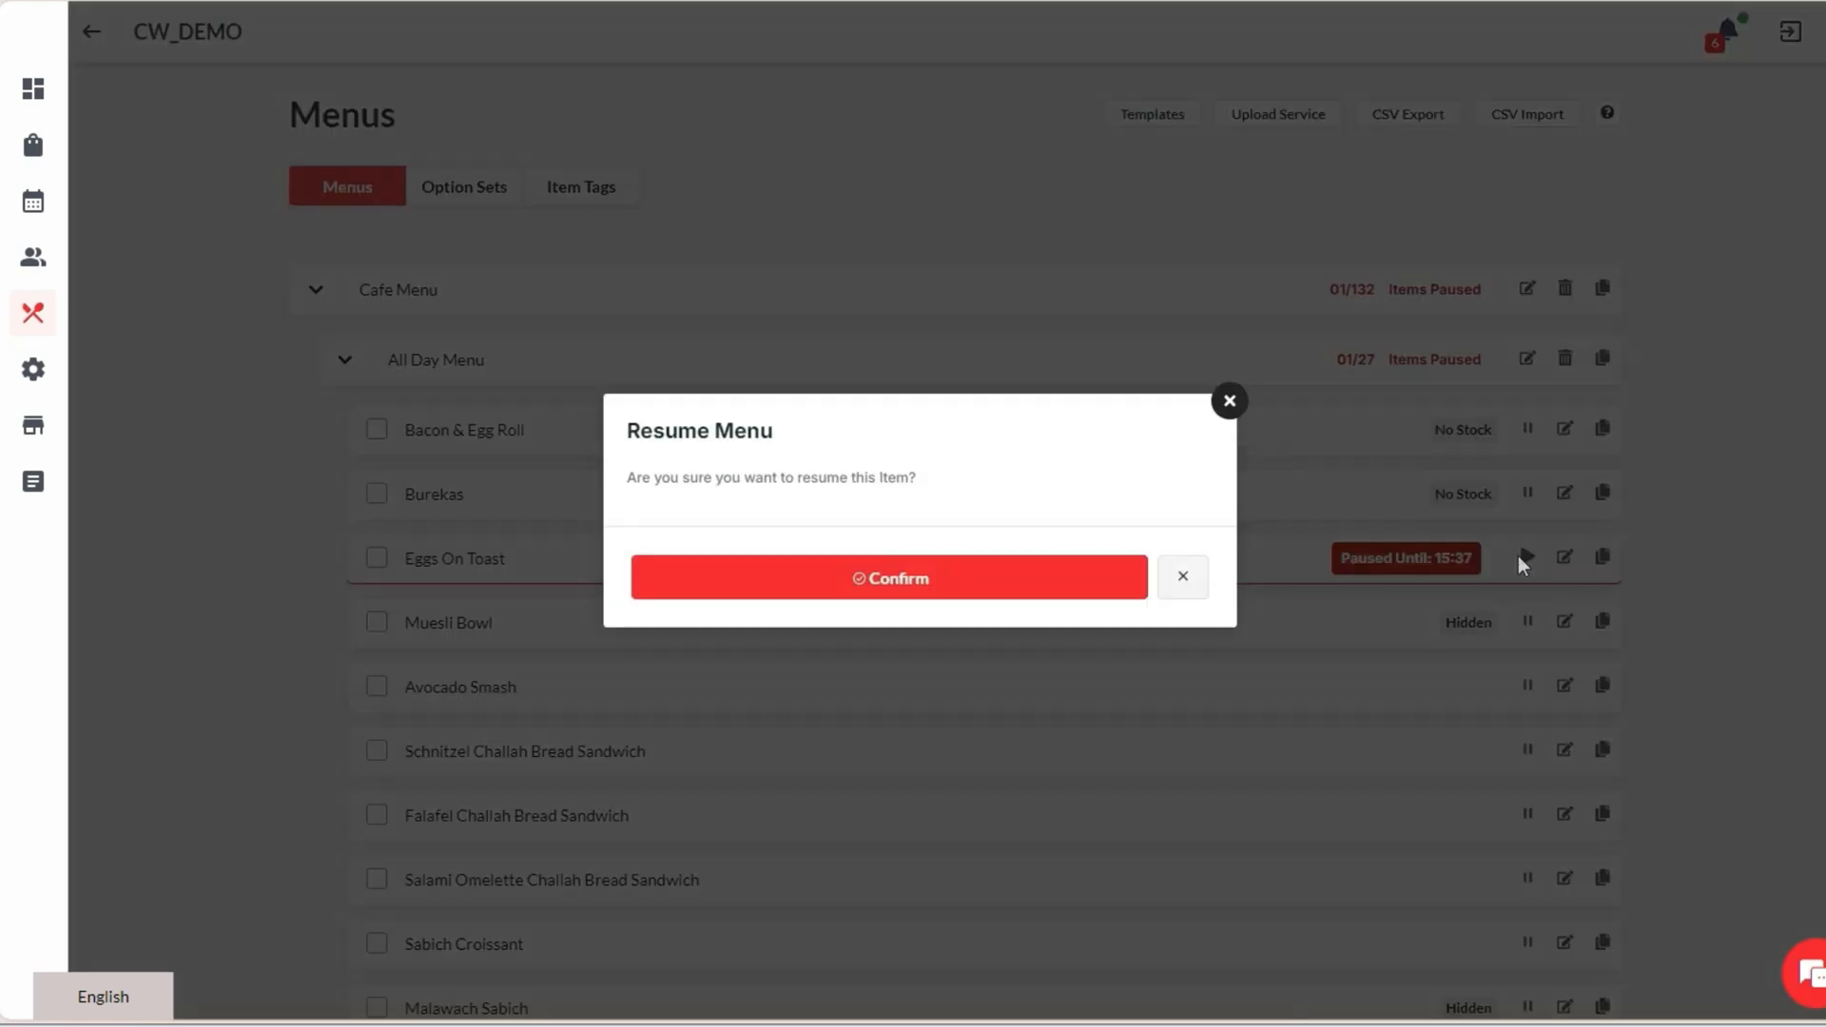
{"action": "left_click", "coordinate": [945, 584]}
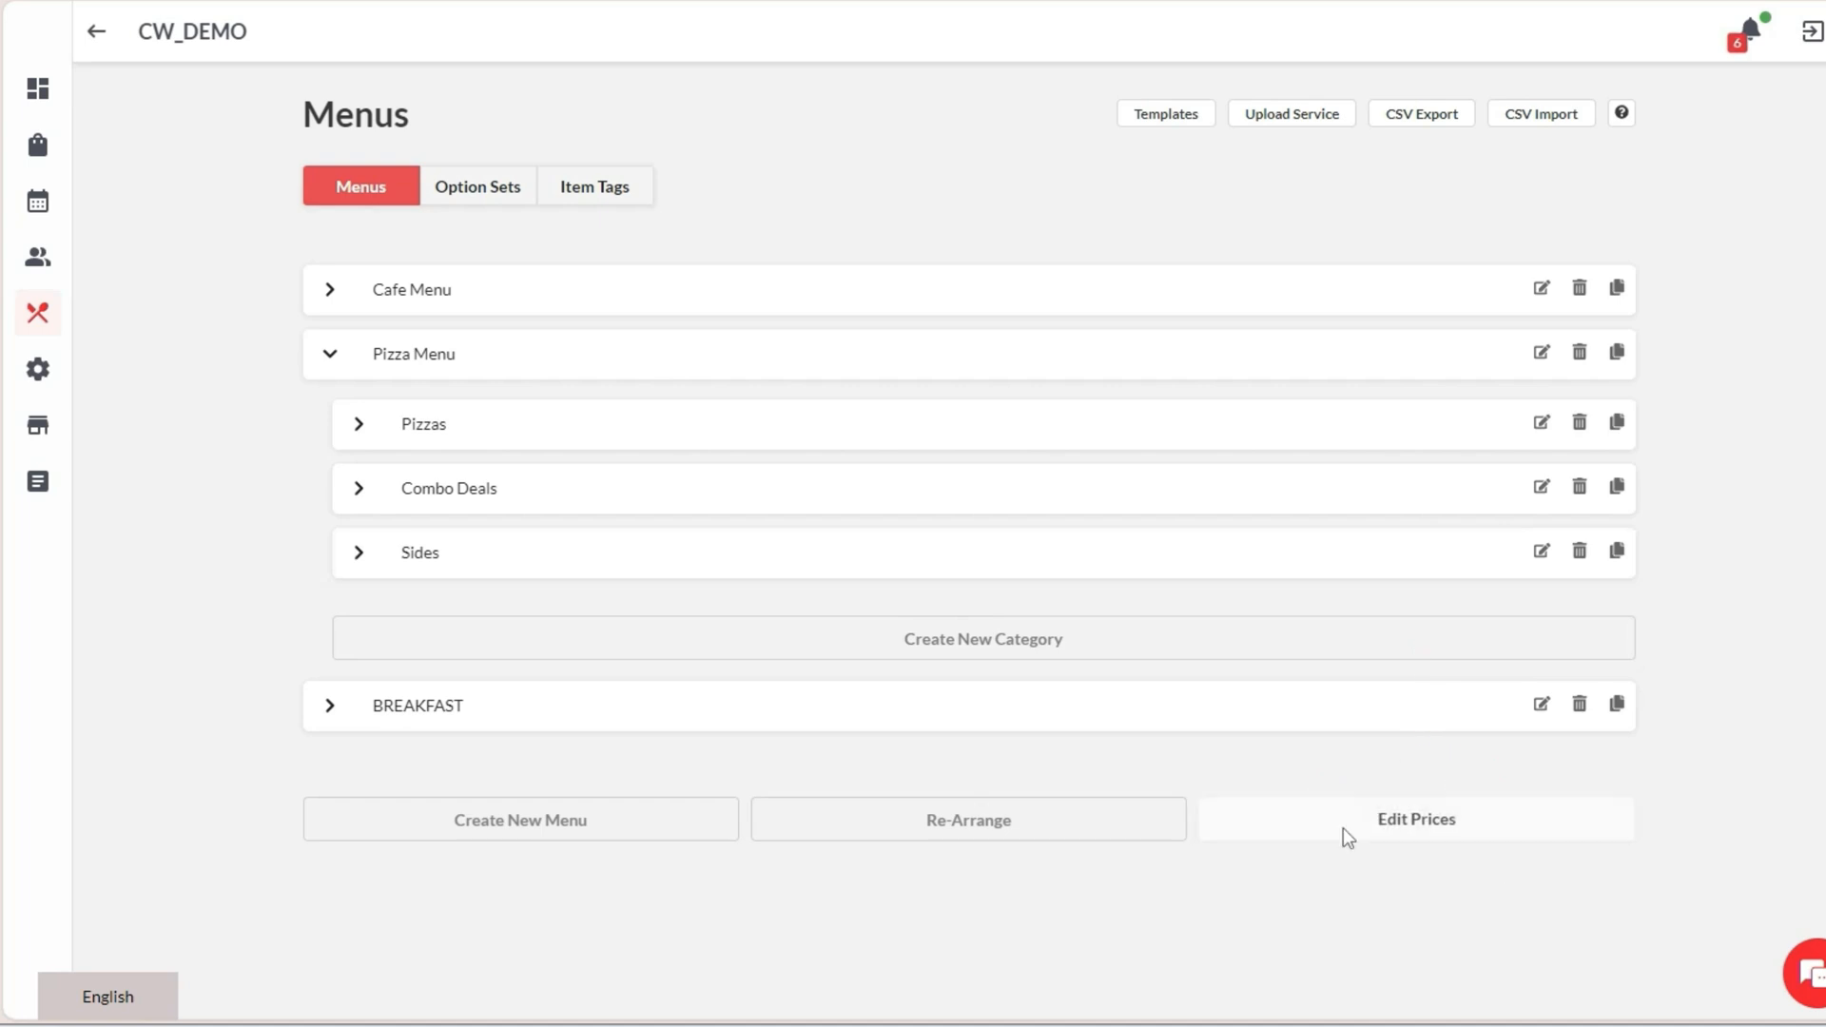
Bulk edit prices to set the Magherita in the Pizza Menu's Pizzas category to $12, and save
{"action": "left_click", "coordinate": [1422, 833]}
{"action": "left_click", "coordinate": [917, 425]}
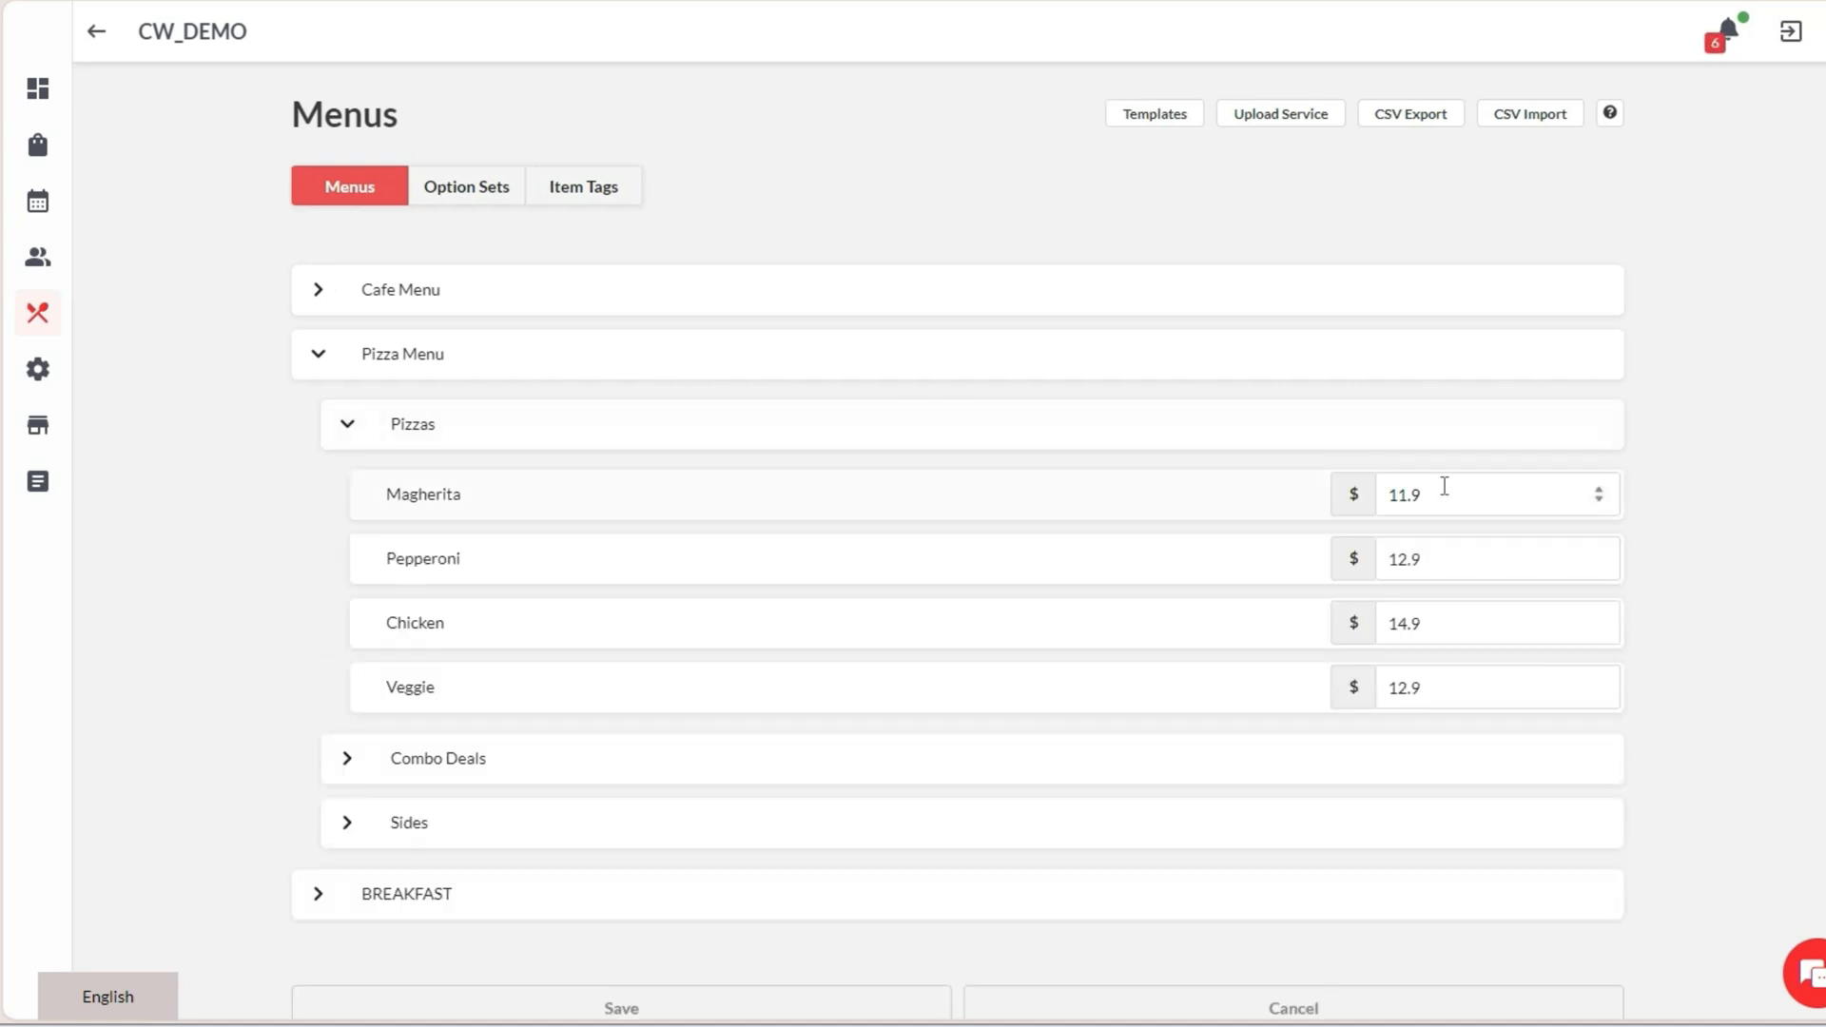
{"action": "left_click_drag", "start_coordinate": [1443, 493], "coordinate": [1358, 494]}
{"action": "type", "text": "12"}
{"action": "scroll", "coordinate": [1093, 843], "scroll_direction": "down", "scroll_amount": 2}
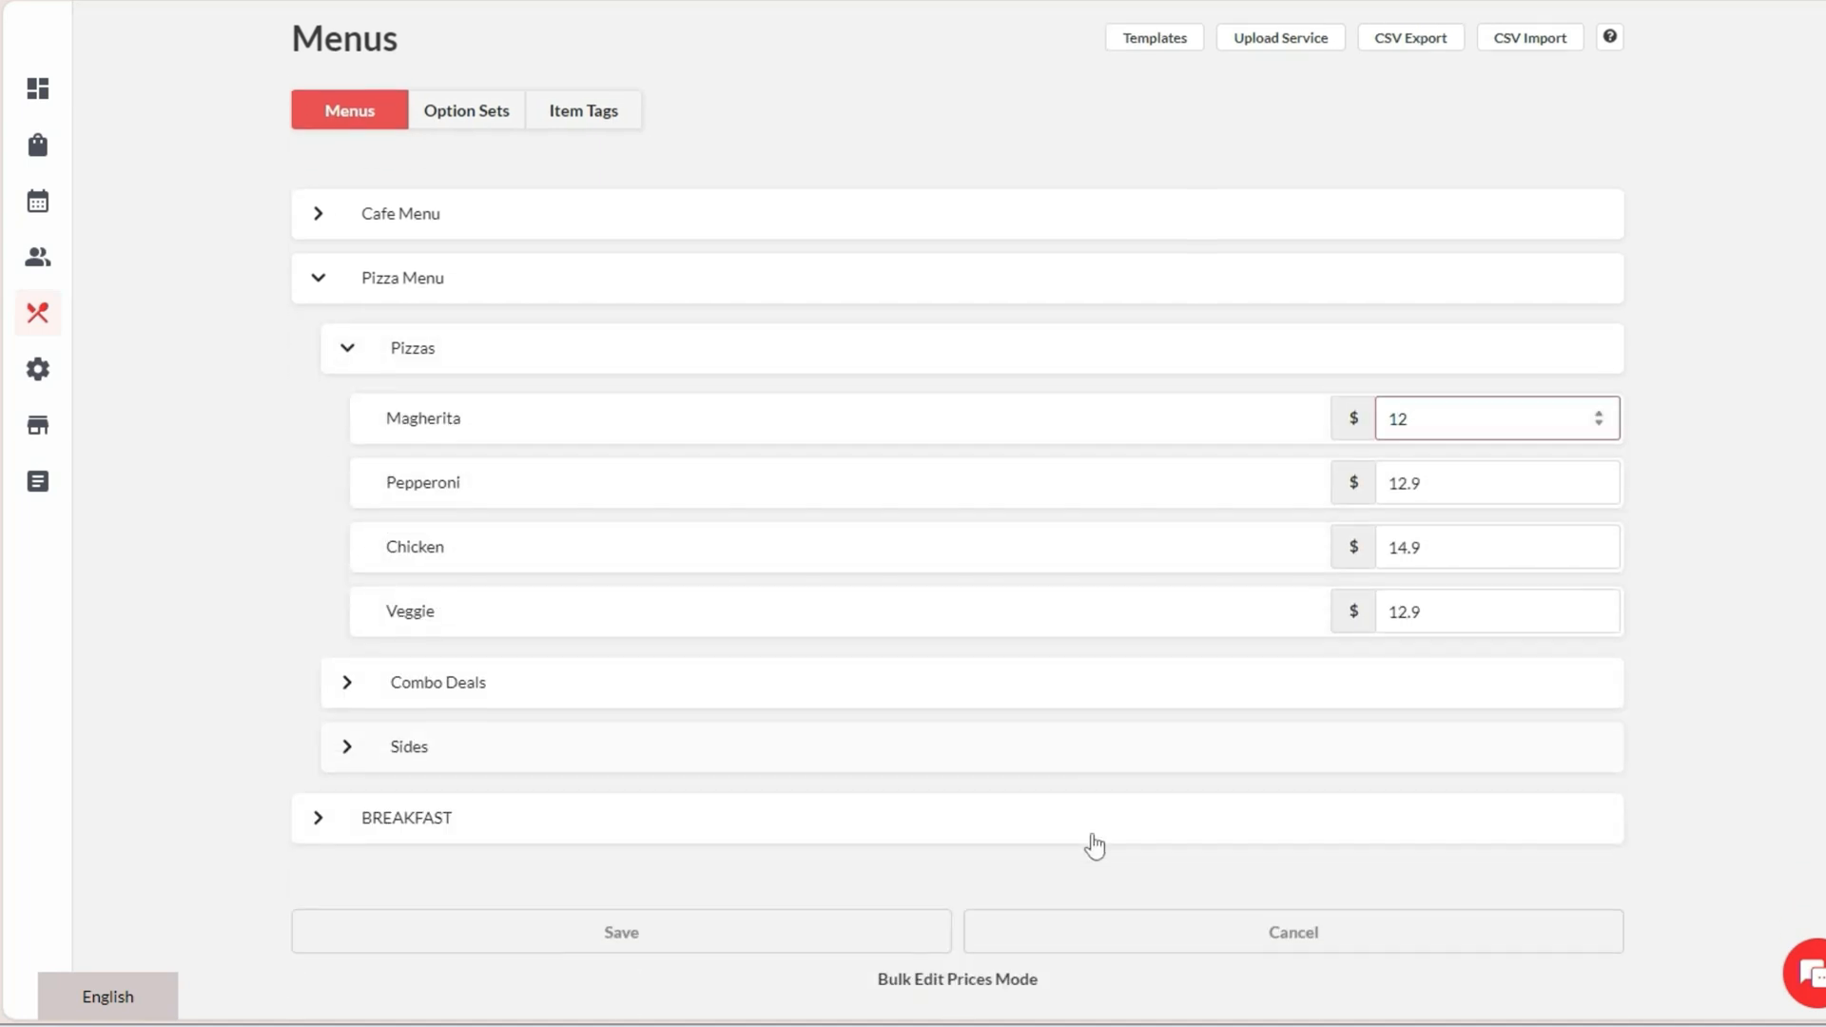
{"action": "left_click", "coordinate": [700, 932]}
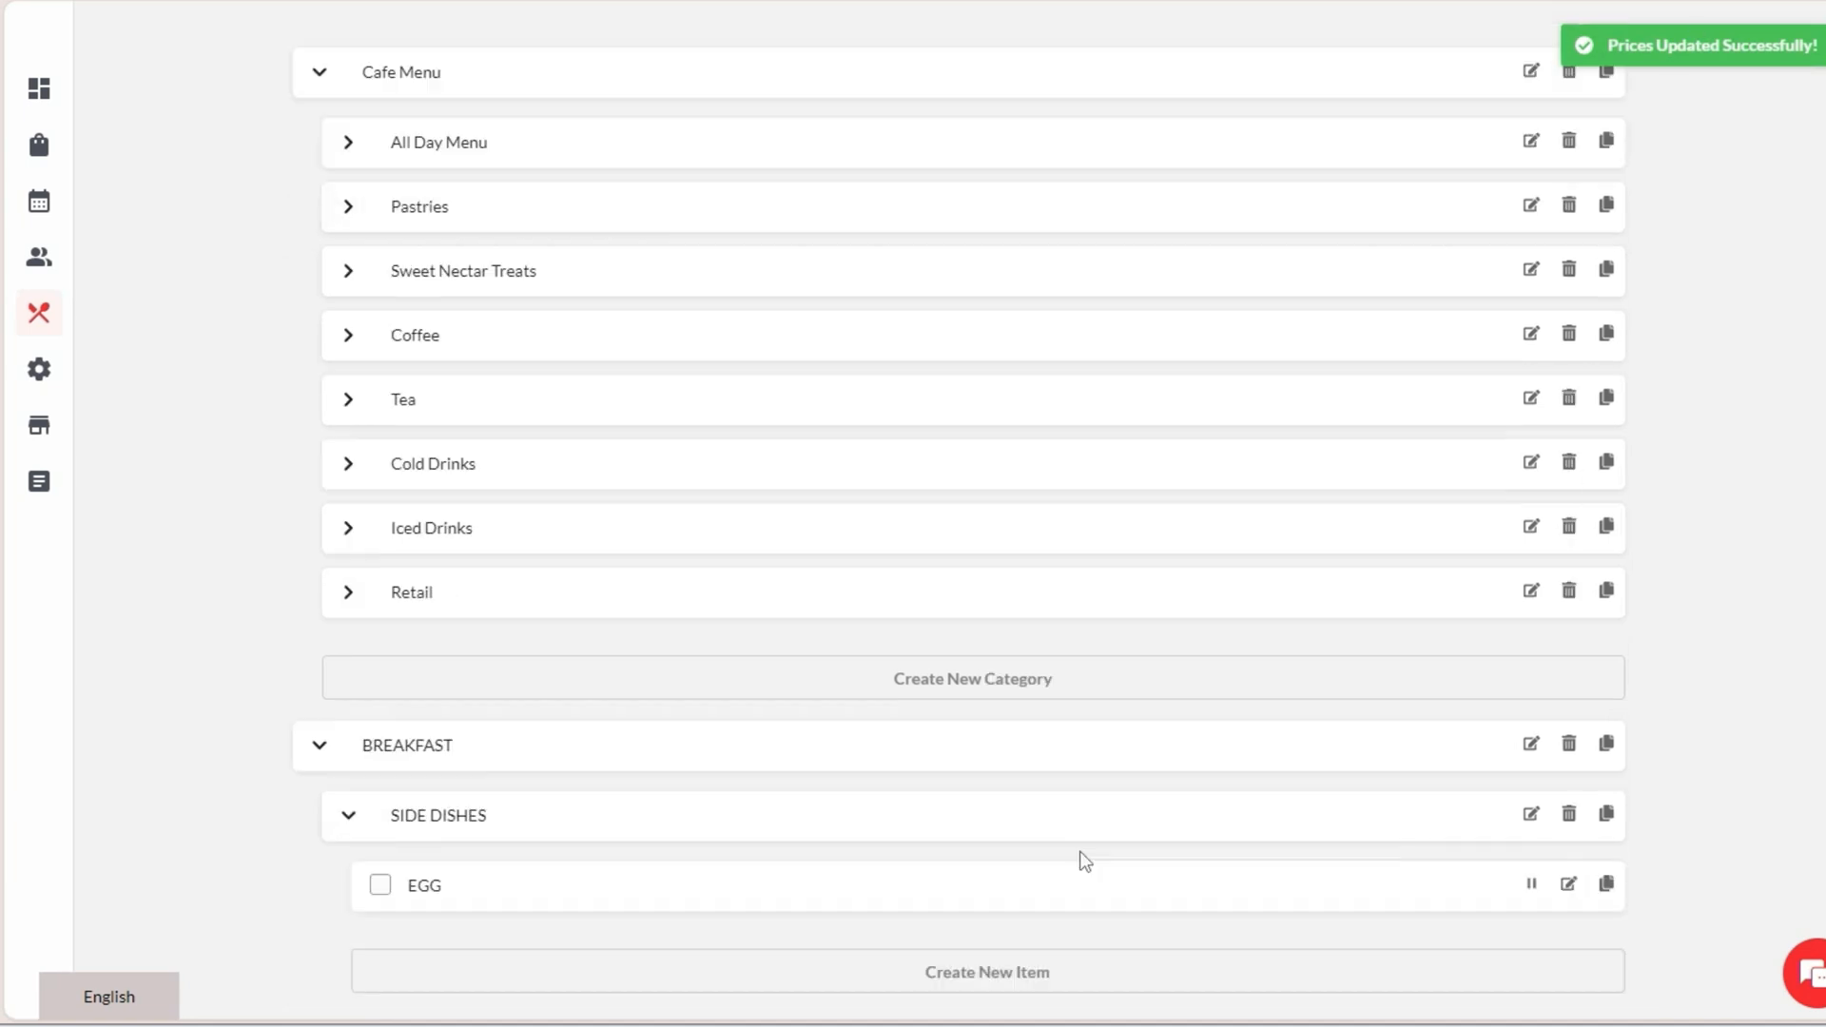
Rearrange the Cafe Menu categories so Sweet Nectar Treats and Tea precede Pastries, and move the BREAKFAST menu above Cafe Menu
{"action": "scroll", "coordinate": [1081, 862], "scroll_direction": "down", "scroll_amount": 3}
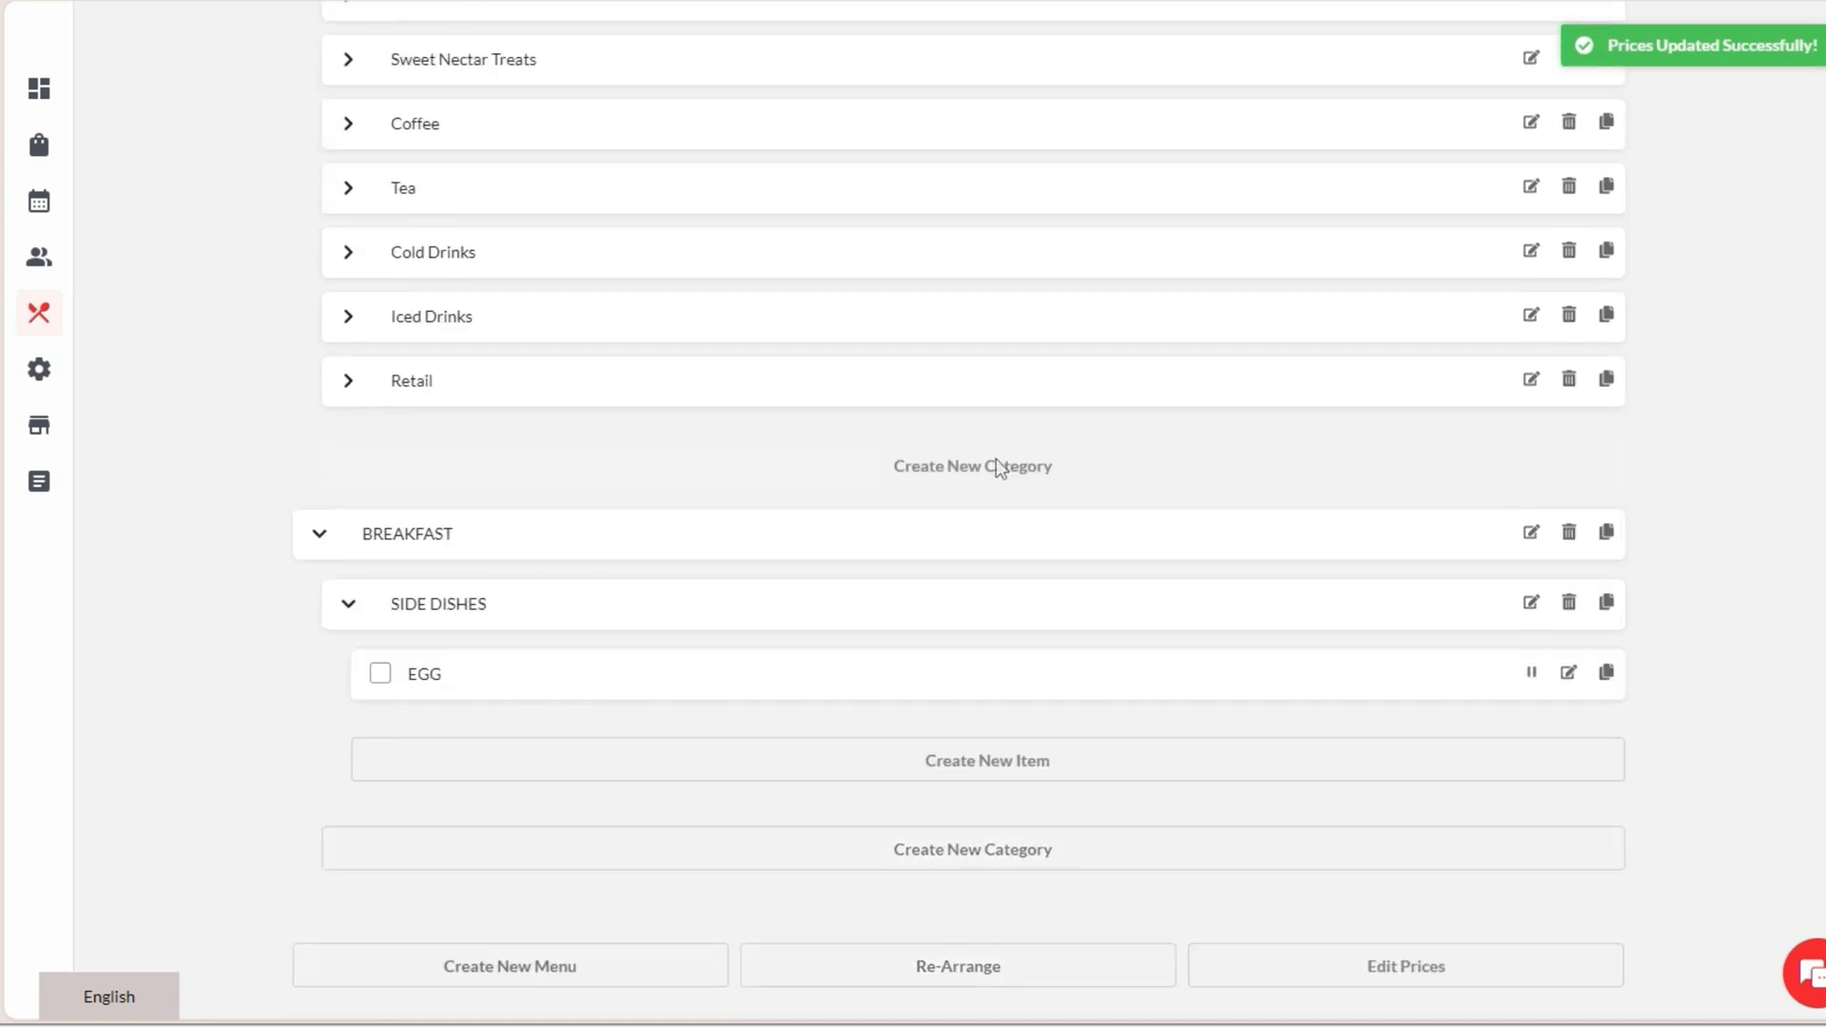
{"action": "left_click", "coordinate": [957, 966]}
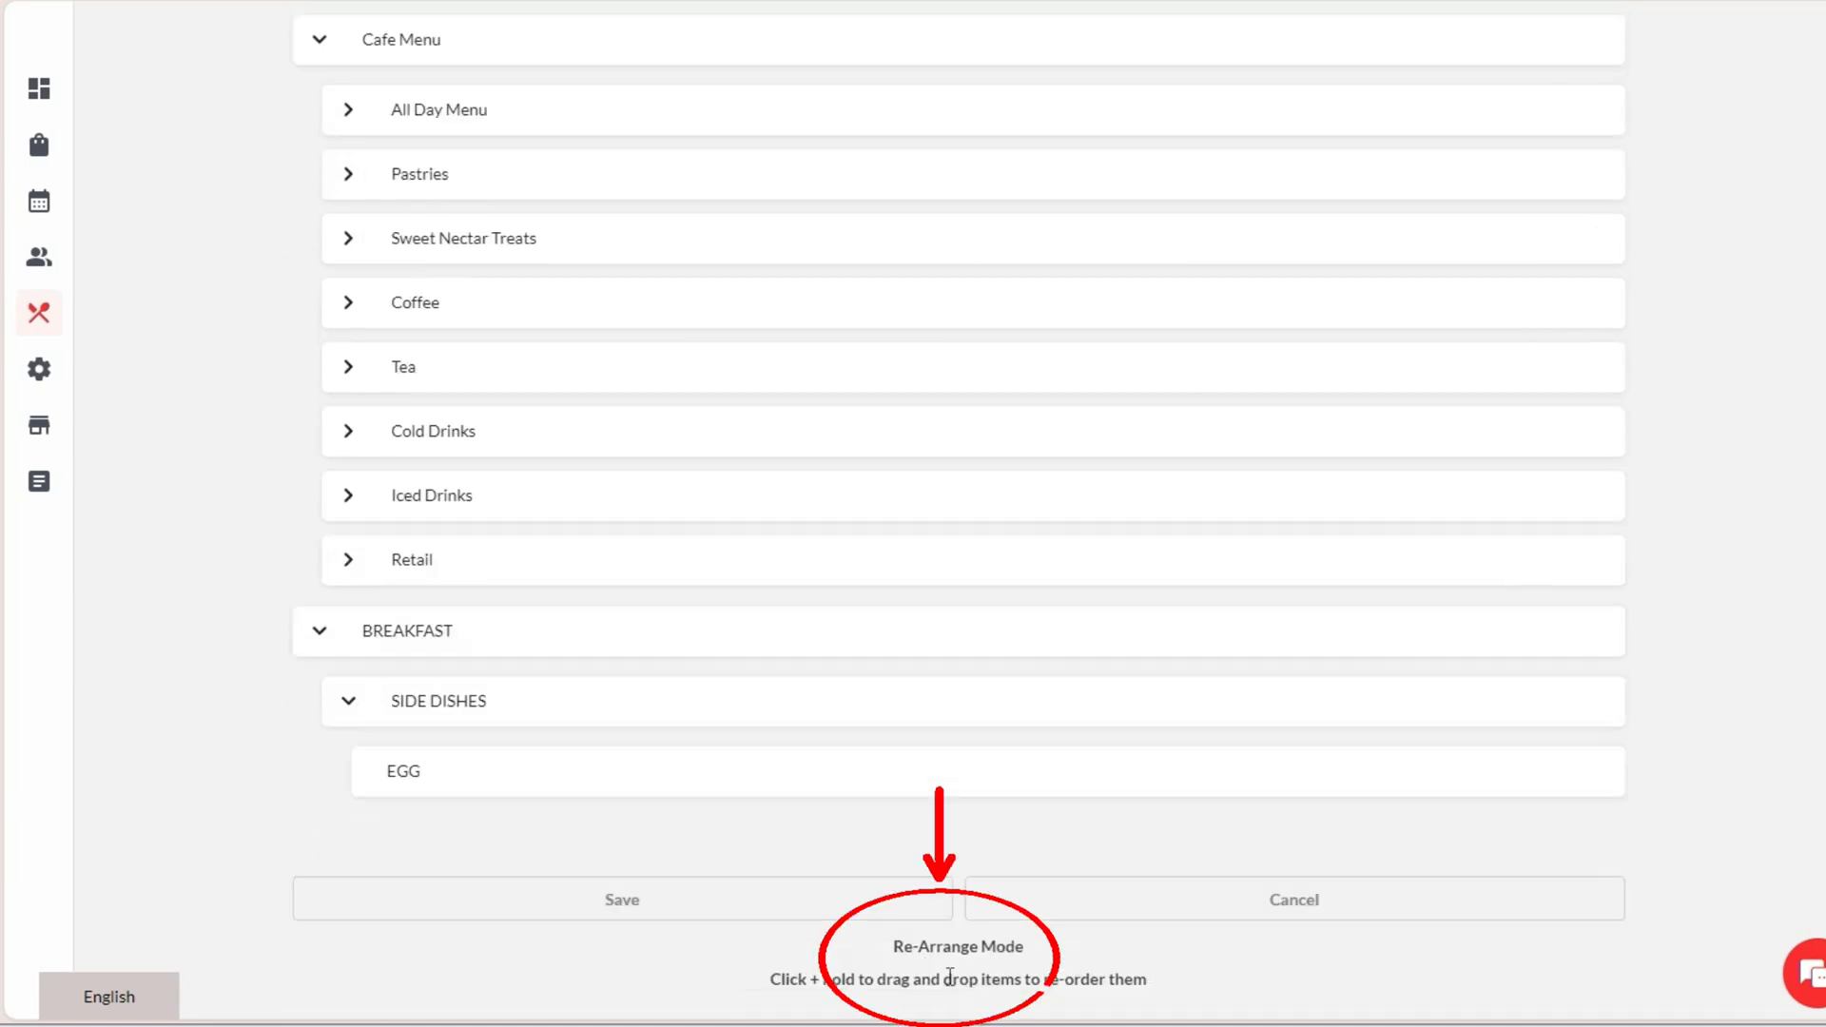
{"action": "scroll", "coordinate": [711, 457], "scroll_direction": "up", "scroll_amount": 2}
{"action": "left_click_drag", "start_coordinate": [673, 261], "coordinate": [669, 336]}
{"action": "left_click_drag", "start_coordinate": [667, 252], "coordinate": [670, 371]}
{"action": "left_click_drag", "start_coordinate": [641, 505], "coordinate": [640, 368]}
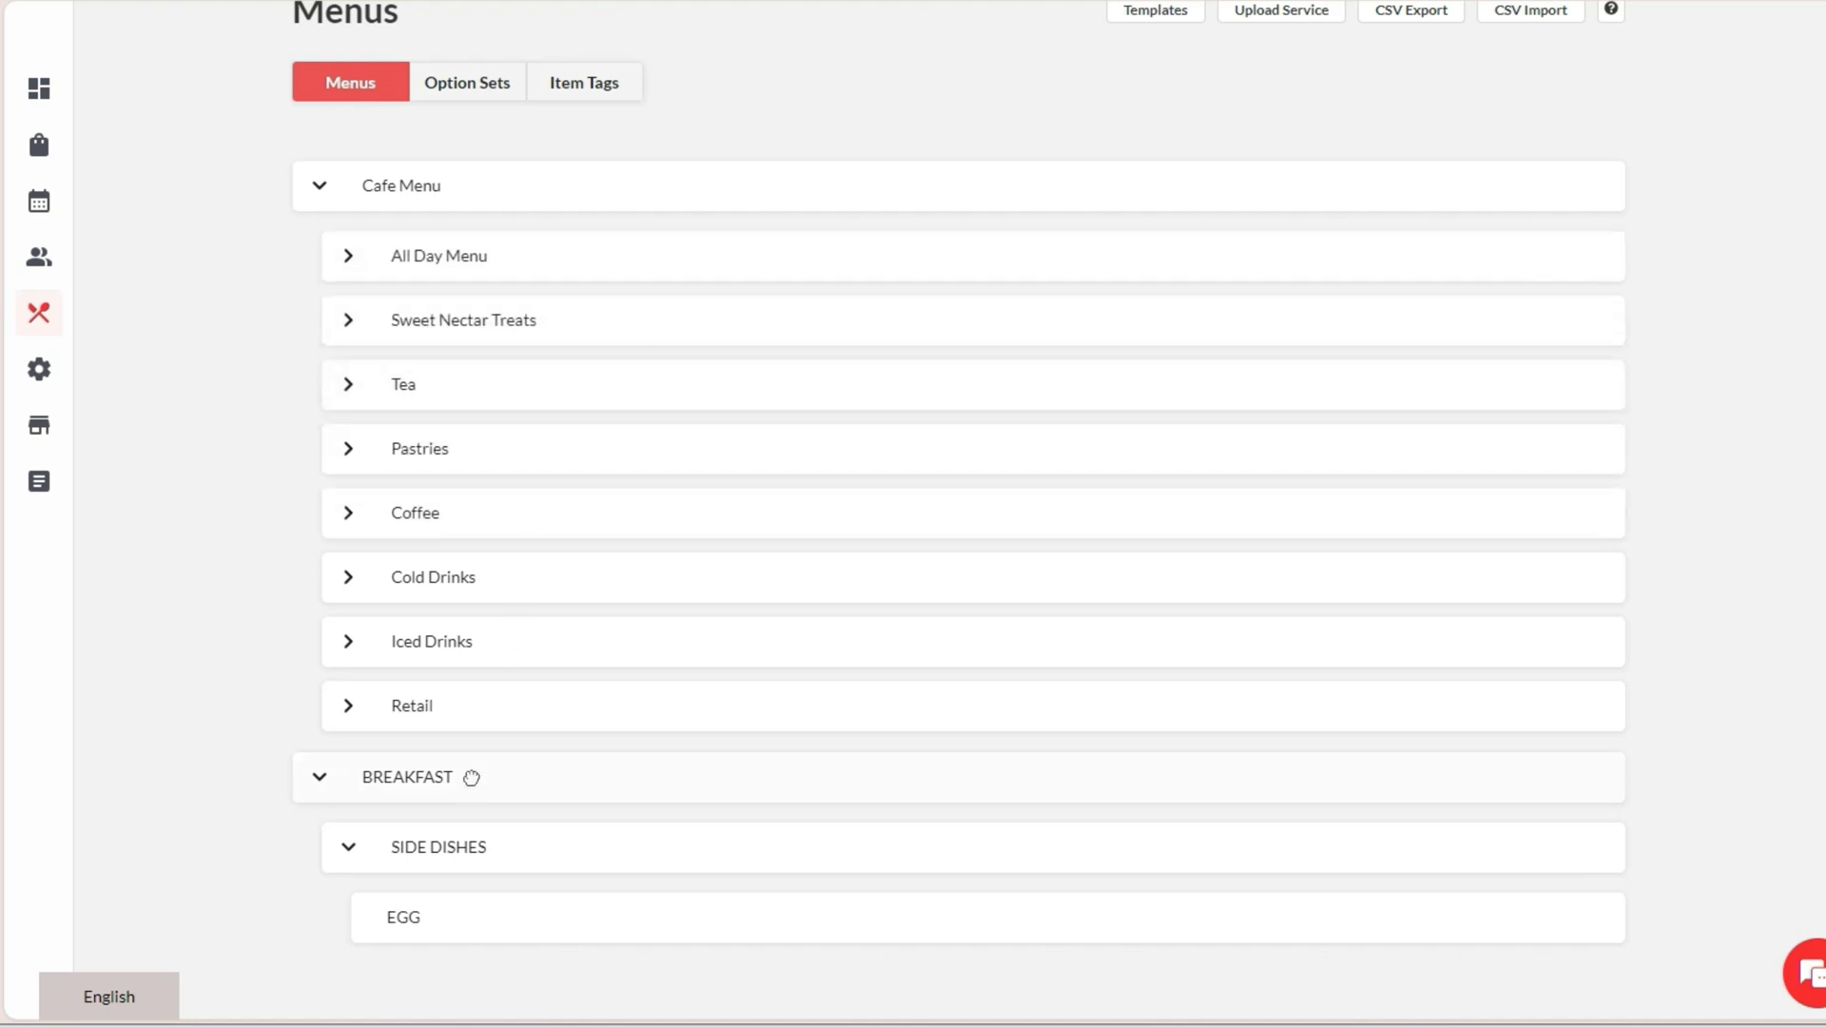
{"action": "left_click_drag", "start_coordinate": [469, 777], "coordinate": [491, 229]}
{"action": "scroll", "coordinate": [1051, 485], "scroll_direction": "down", "scroll_amount": 2}
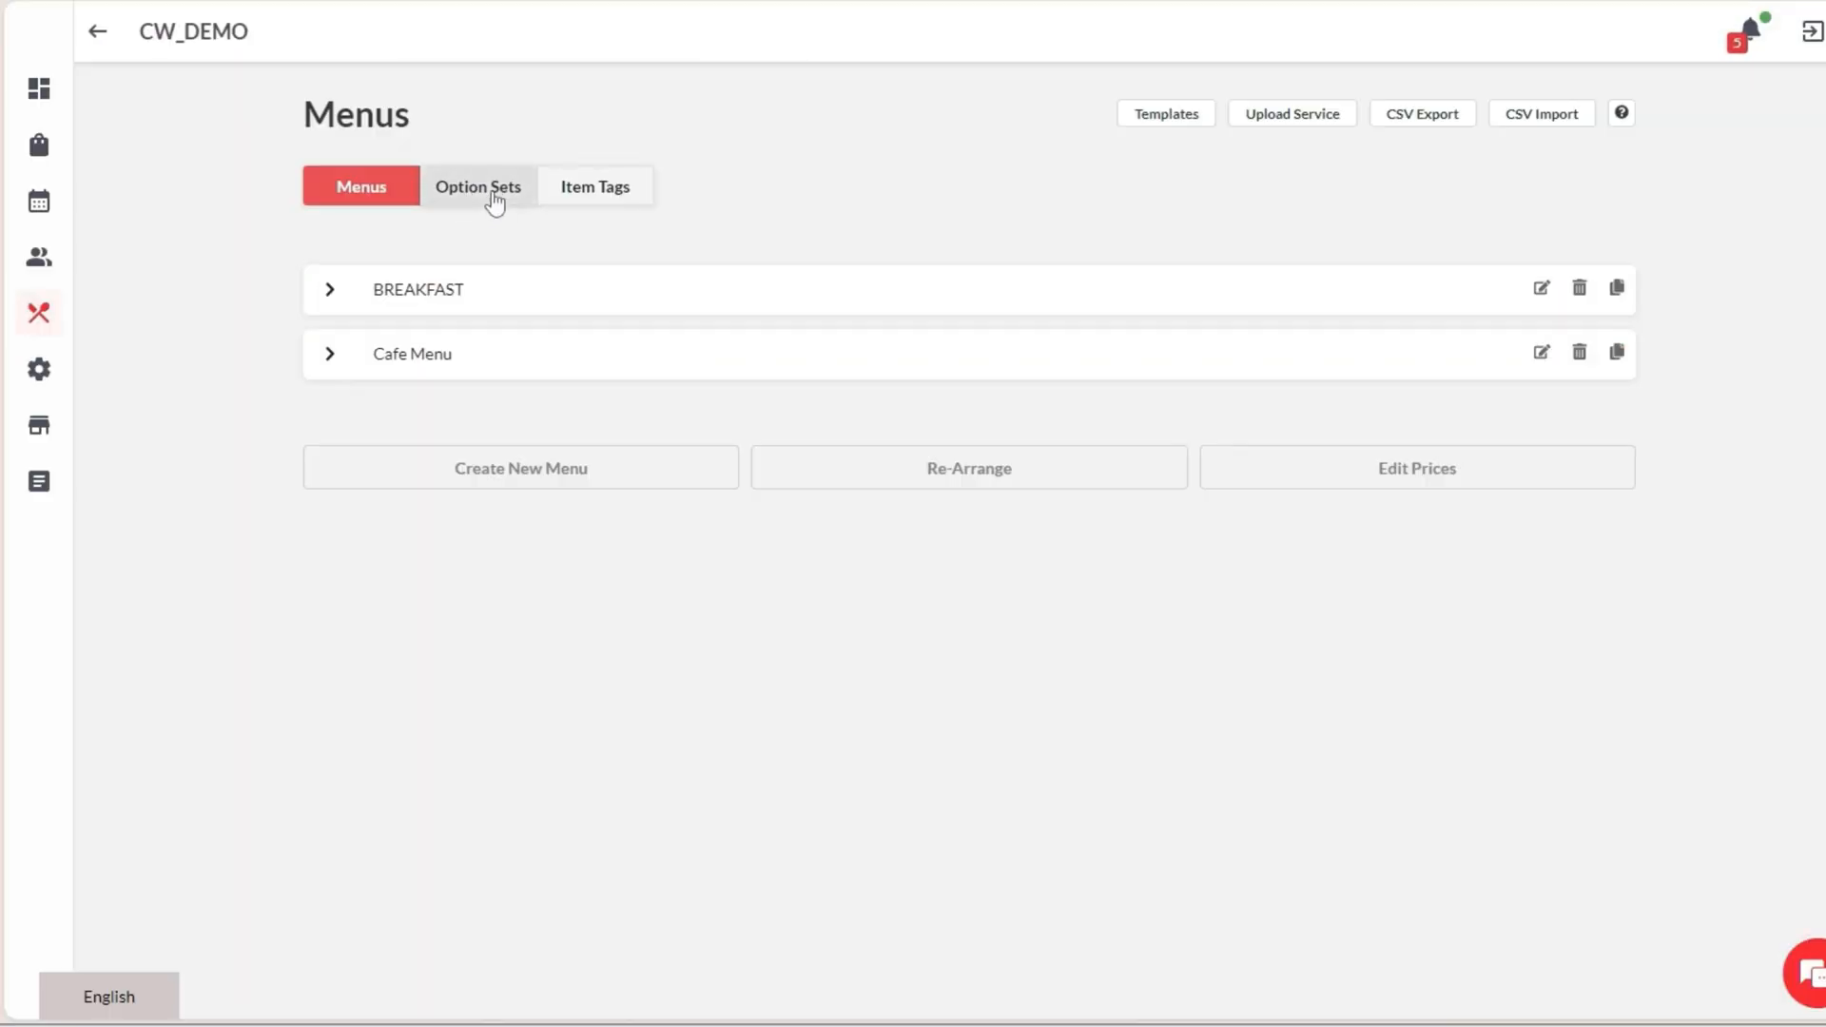
Open the option sets, and on the demo ordering storefront choose the Thin base for the Magherita pizza and show its extra toppings
{"action": "left_click", "coordinate": [494, 200]}
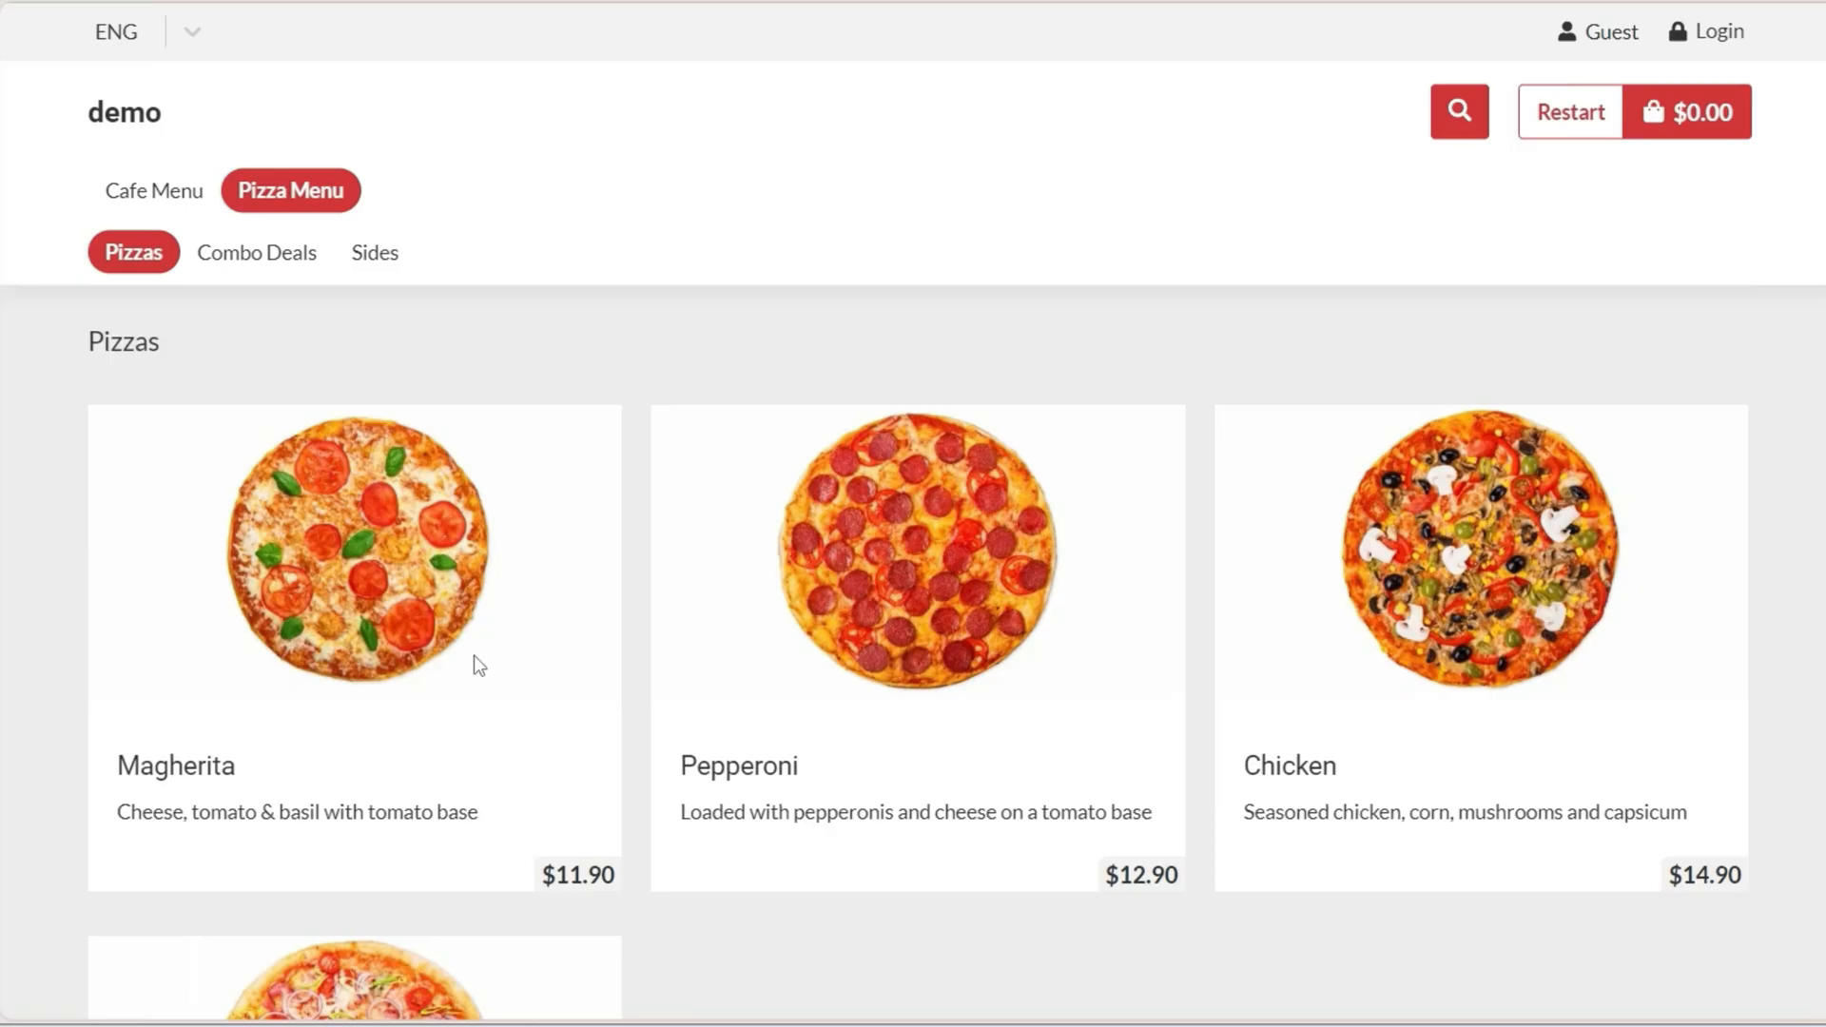
{"action": "left_click", "coordinate": [475, 656]}
{"action": "left_click", "coordinate": [1200, 728]}
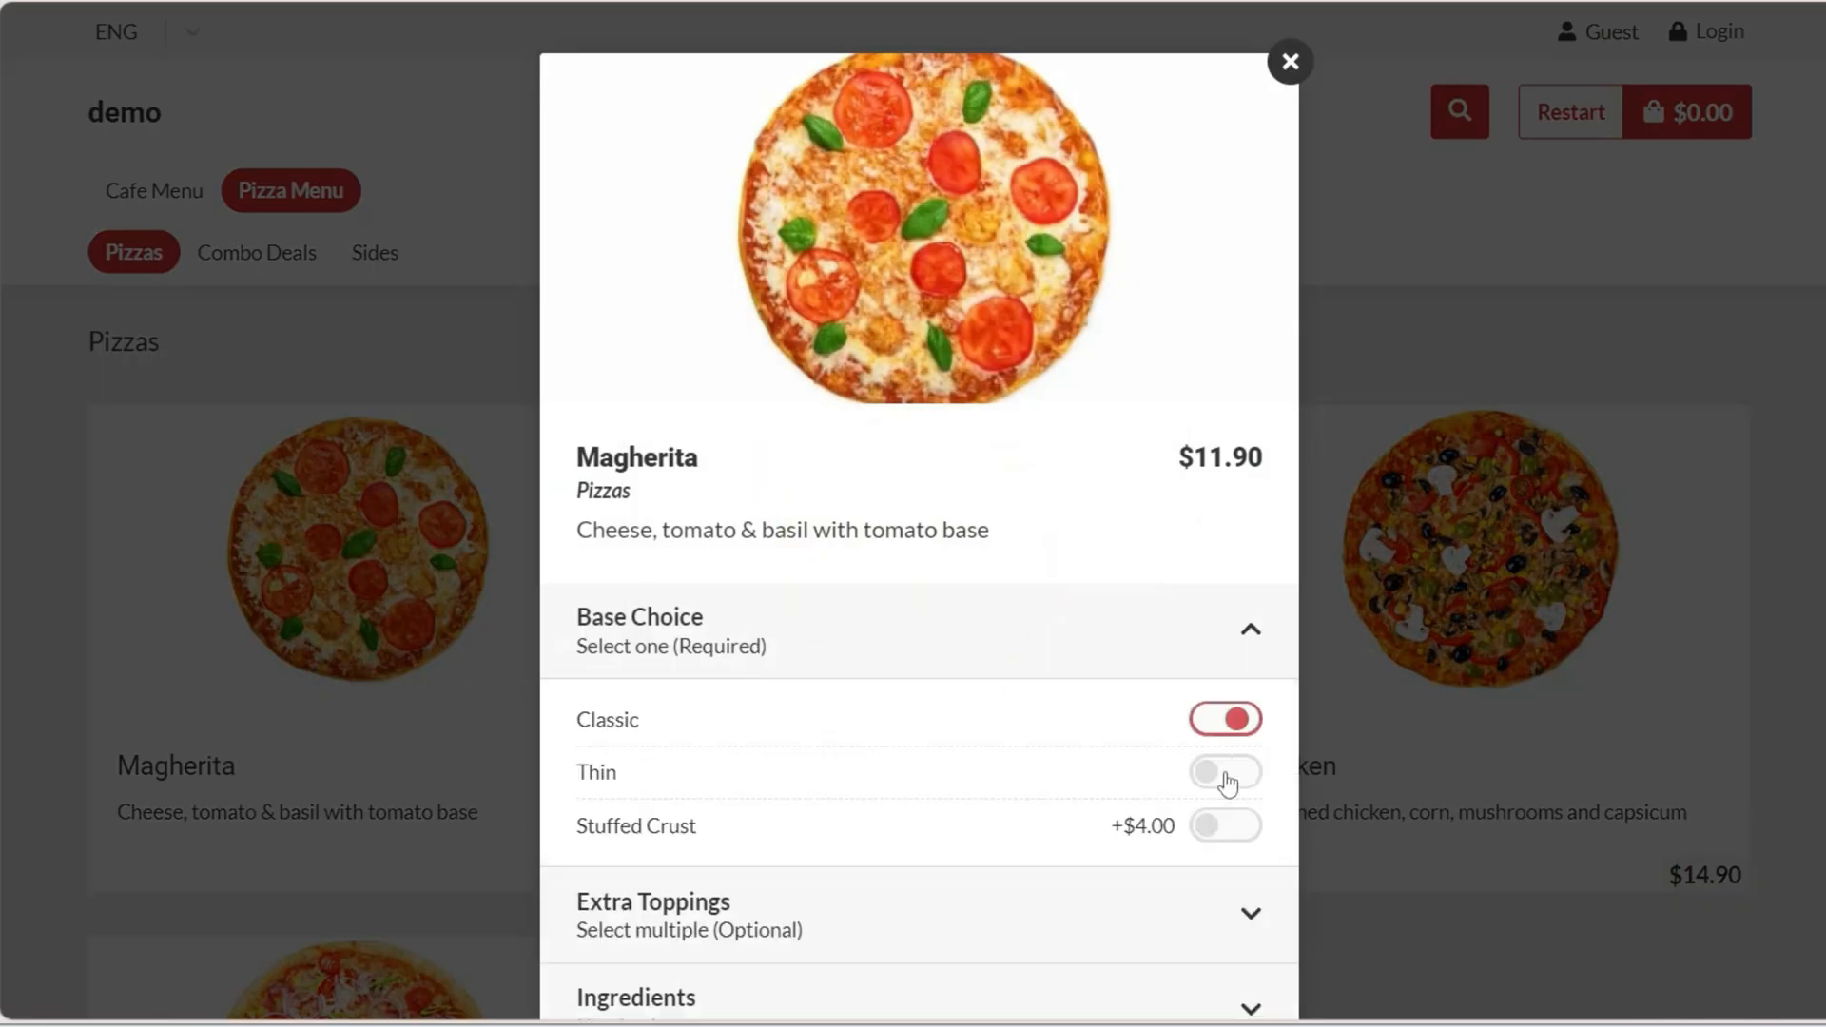
{"action": "left_click", "coordinate": [1227, 772]}
{"action": "left_click", "coordinate": [1149, 663]}
{"action": "left_click", "coordinate": [1071, 743]}
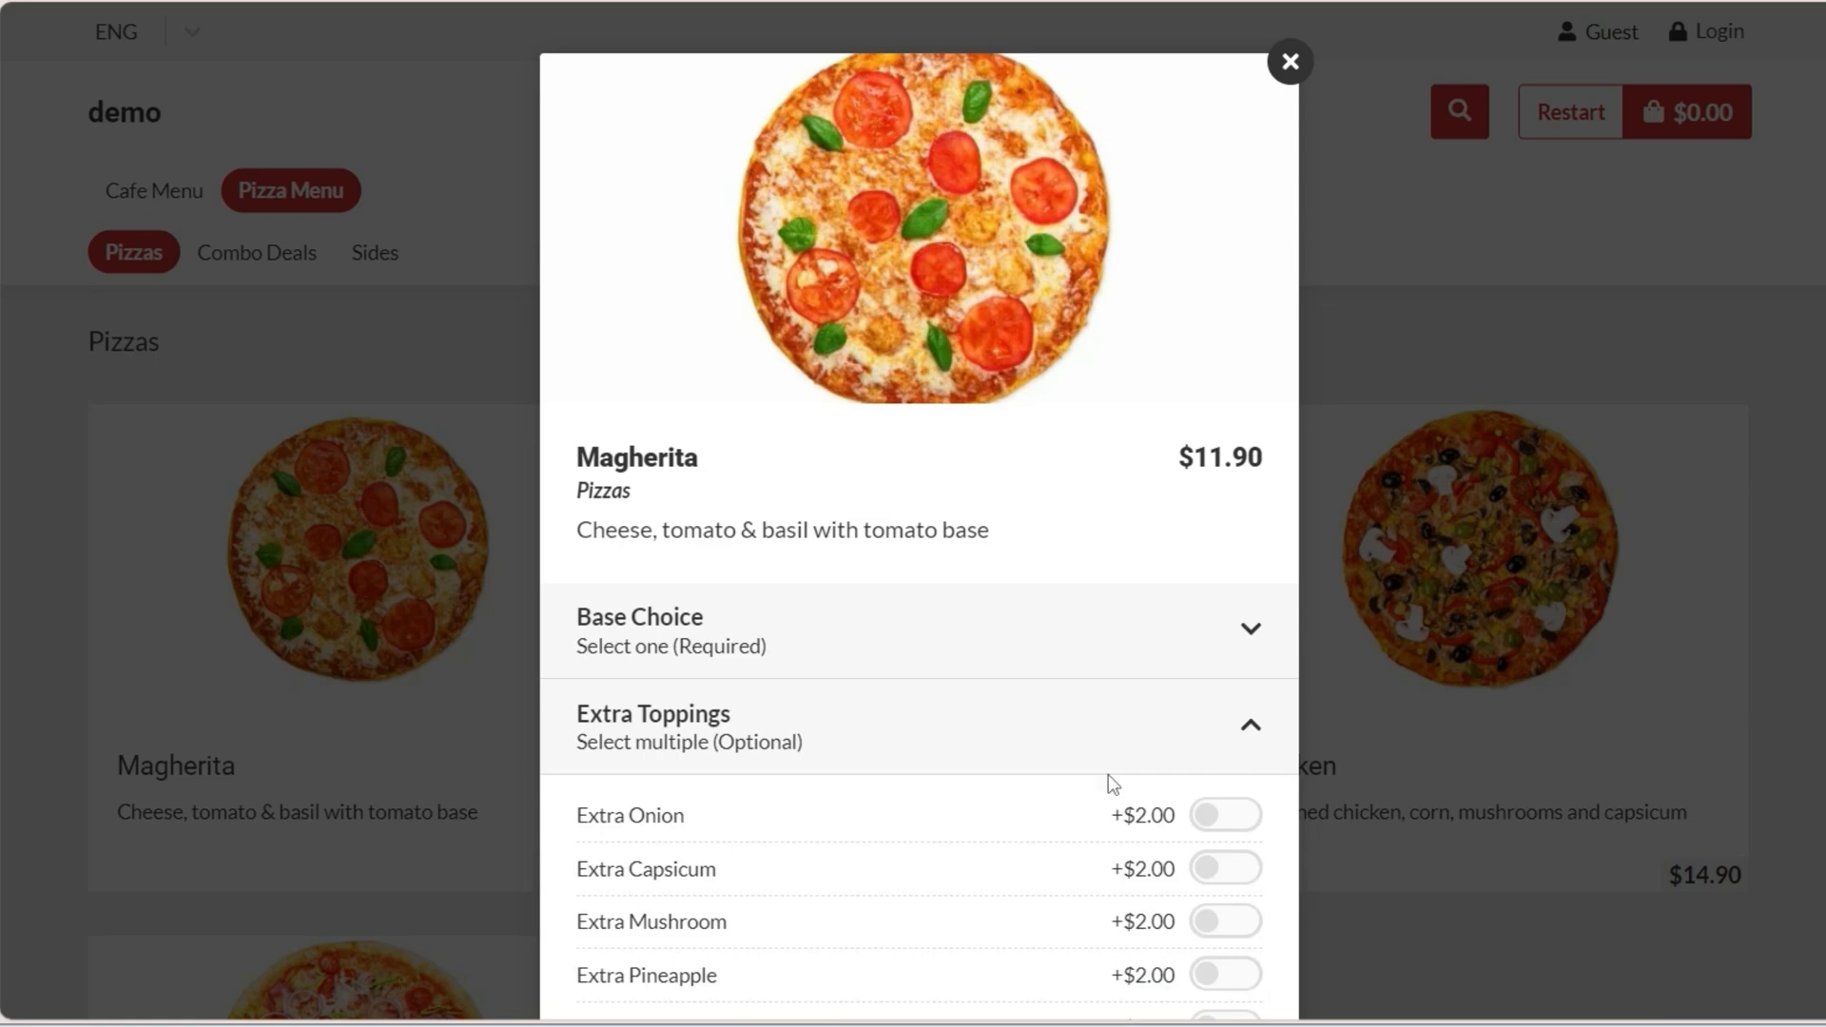
Turn on Extra Onion, Extra Capsicum and Extra Mushroom for the Magherita, and turn Extra Capsicum and Extra Onion back off
{"action": "scroll", "coordinate": [1109, 774], "scroll_direction": "down", "scroll_amount": 2}
{"action": "left_click", "coordinate": [1226, 668]}
{"action": "left_click", "coordinate": [1227, 722]}
{"action": "left_click", "coordinate": [1226, 775]}
{"action": "left_click", "coordinate": [1225, 715]}
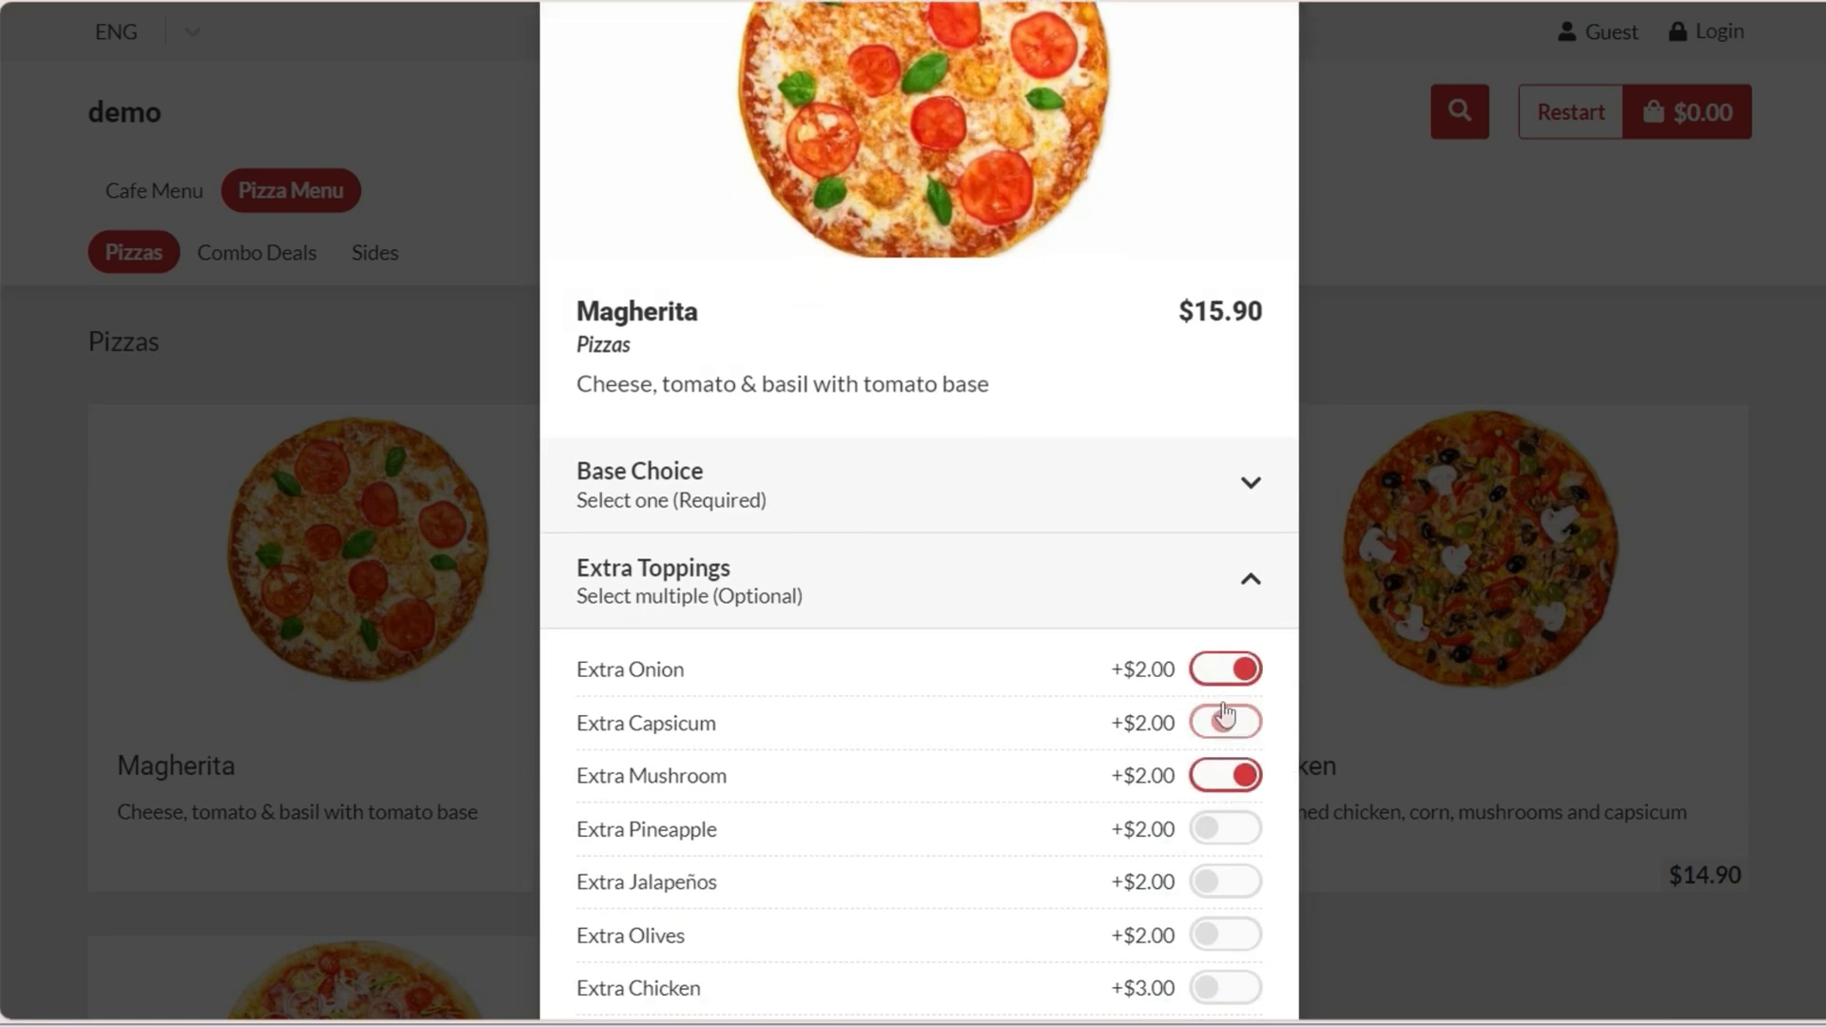
{"action": "left_click", "coordinate": [1225, 668]}
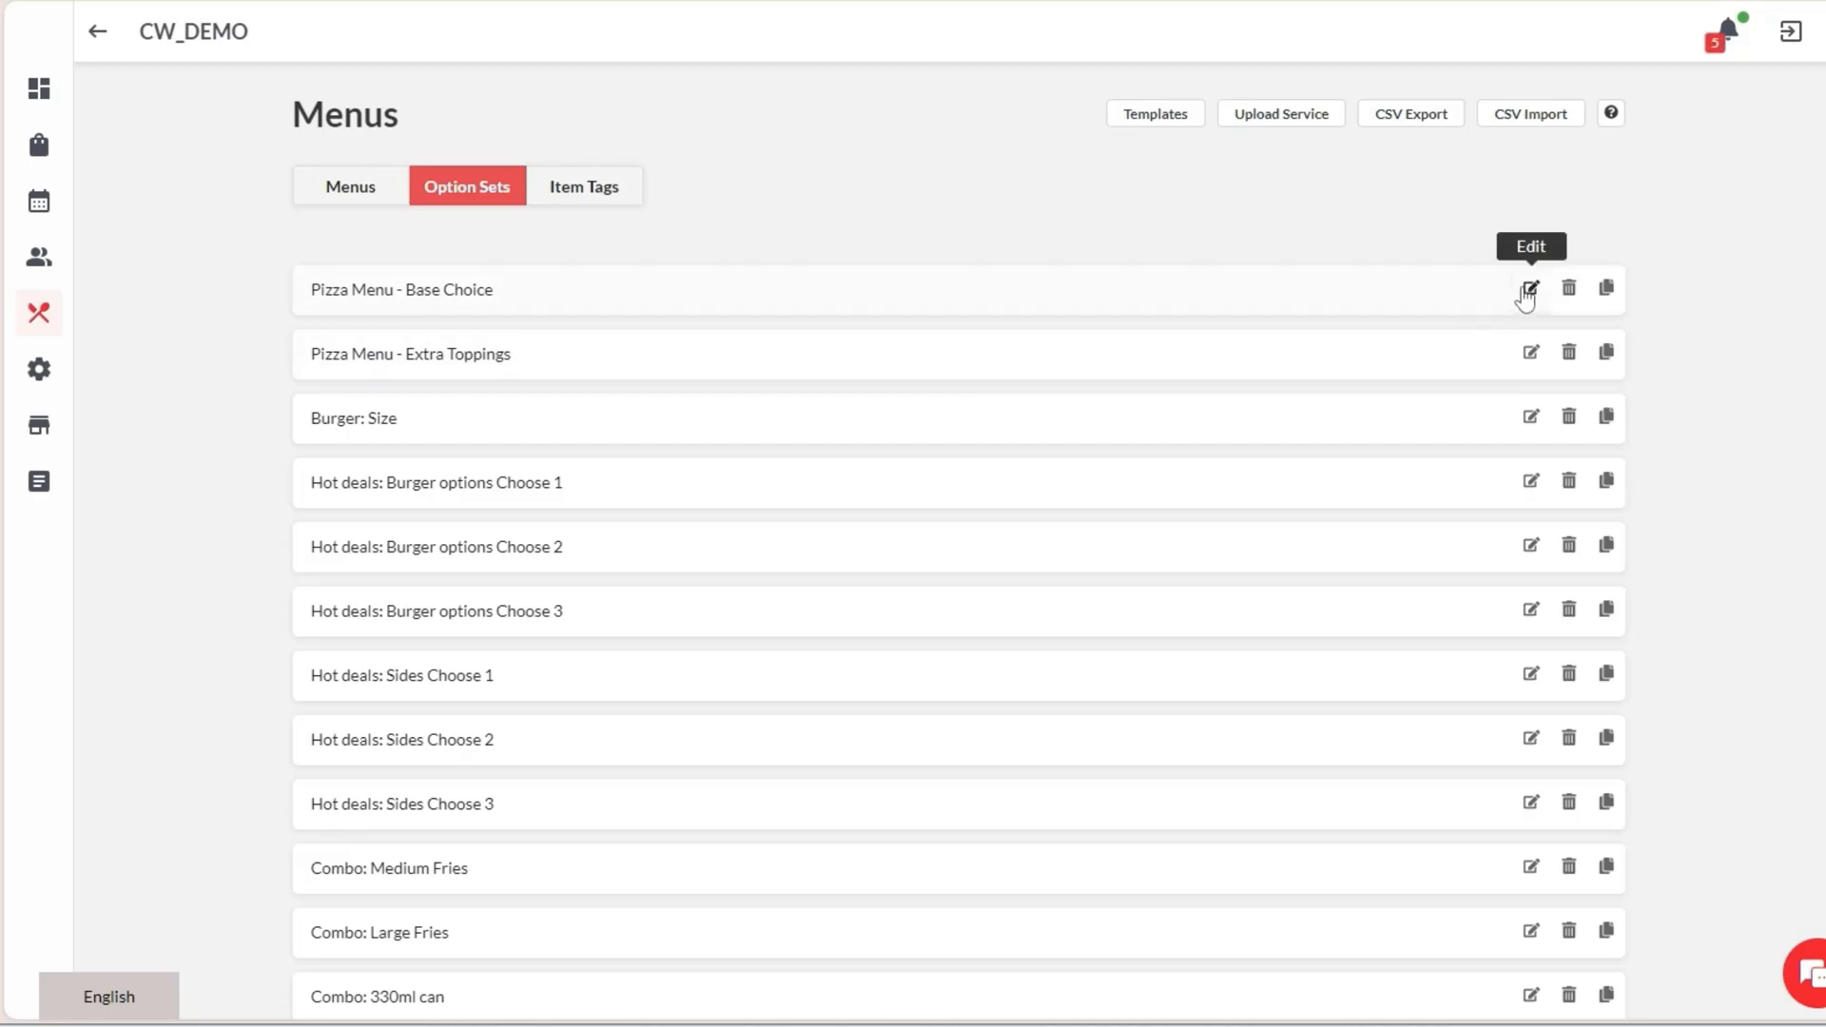
Review the options and prices in the Pizza Menu - Base Choice option set and close it
{"action": "left_click", "coordinate": [1526, 295]}
{"action": "left_click", "coordinate": [384, 224]}
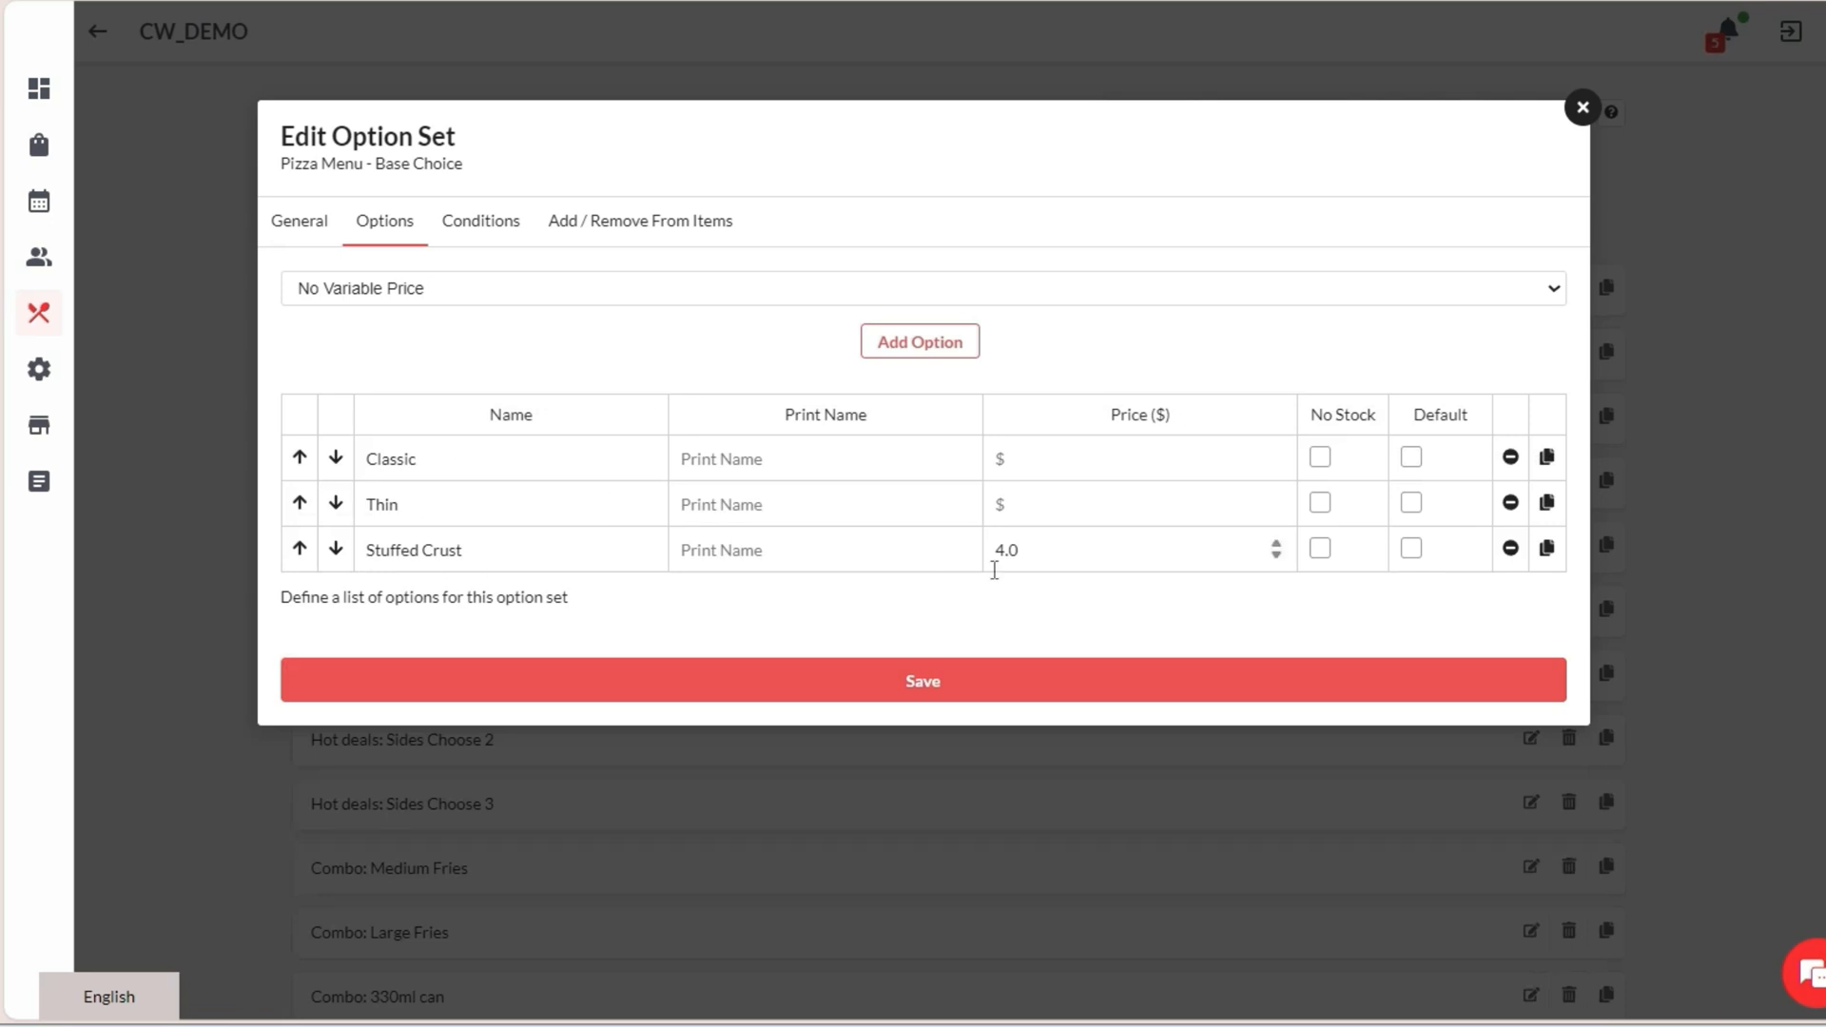
{"action": "left_click", "coordinate": [1582, 109]}
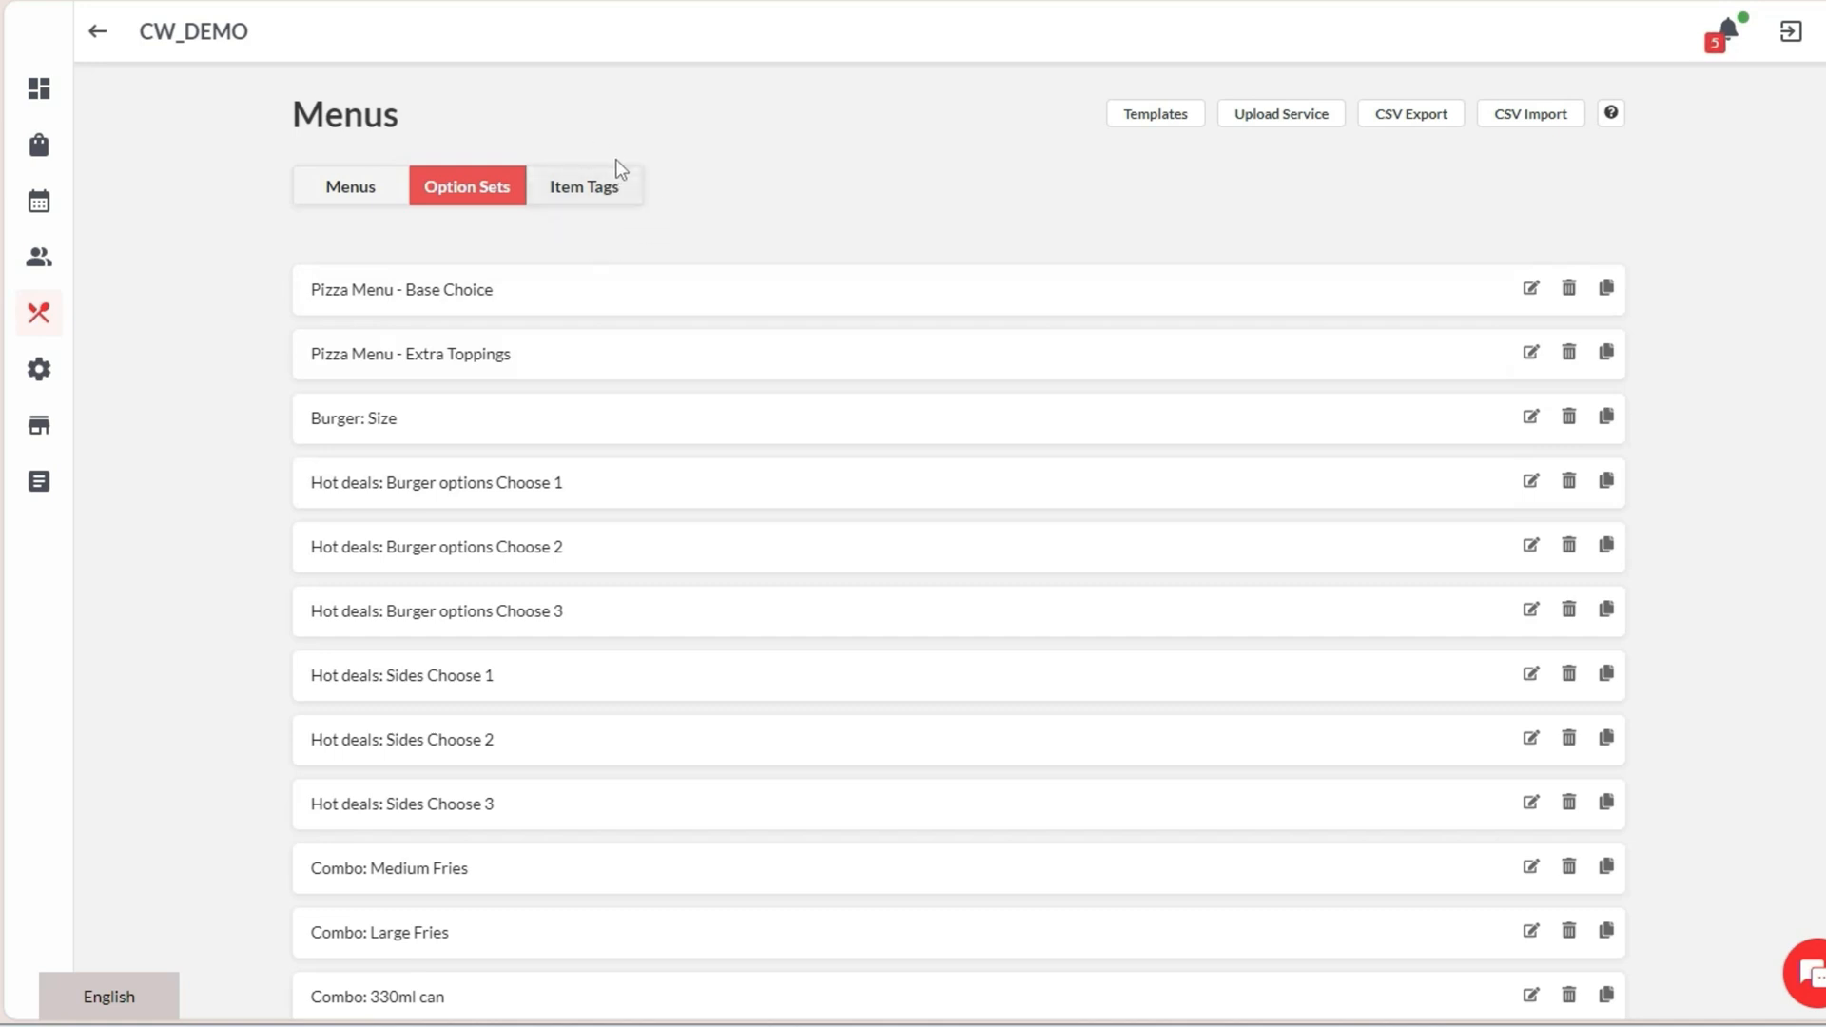
Start a new item tag named GLUTEN FREE TAG with the tag text Gluten Free
{"action": "left_click", "coordinate": [594, 195]}
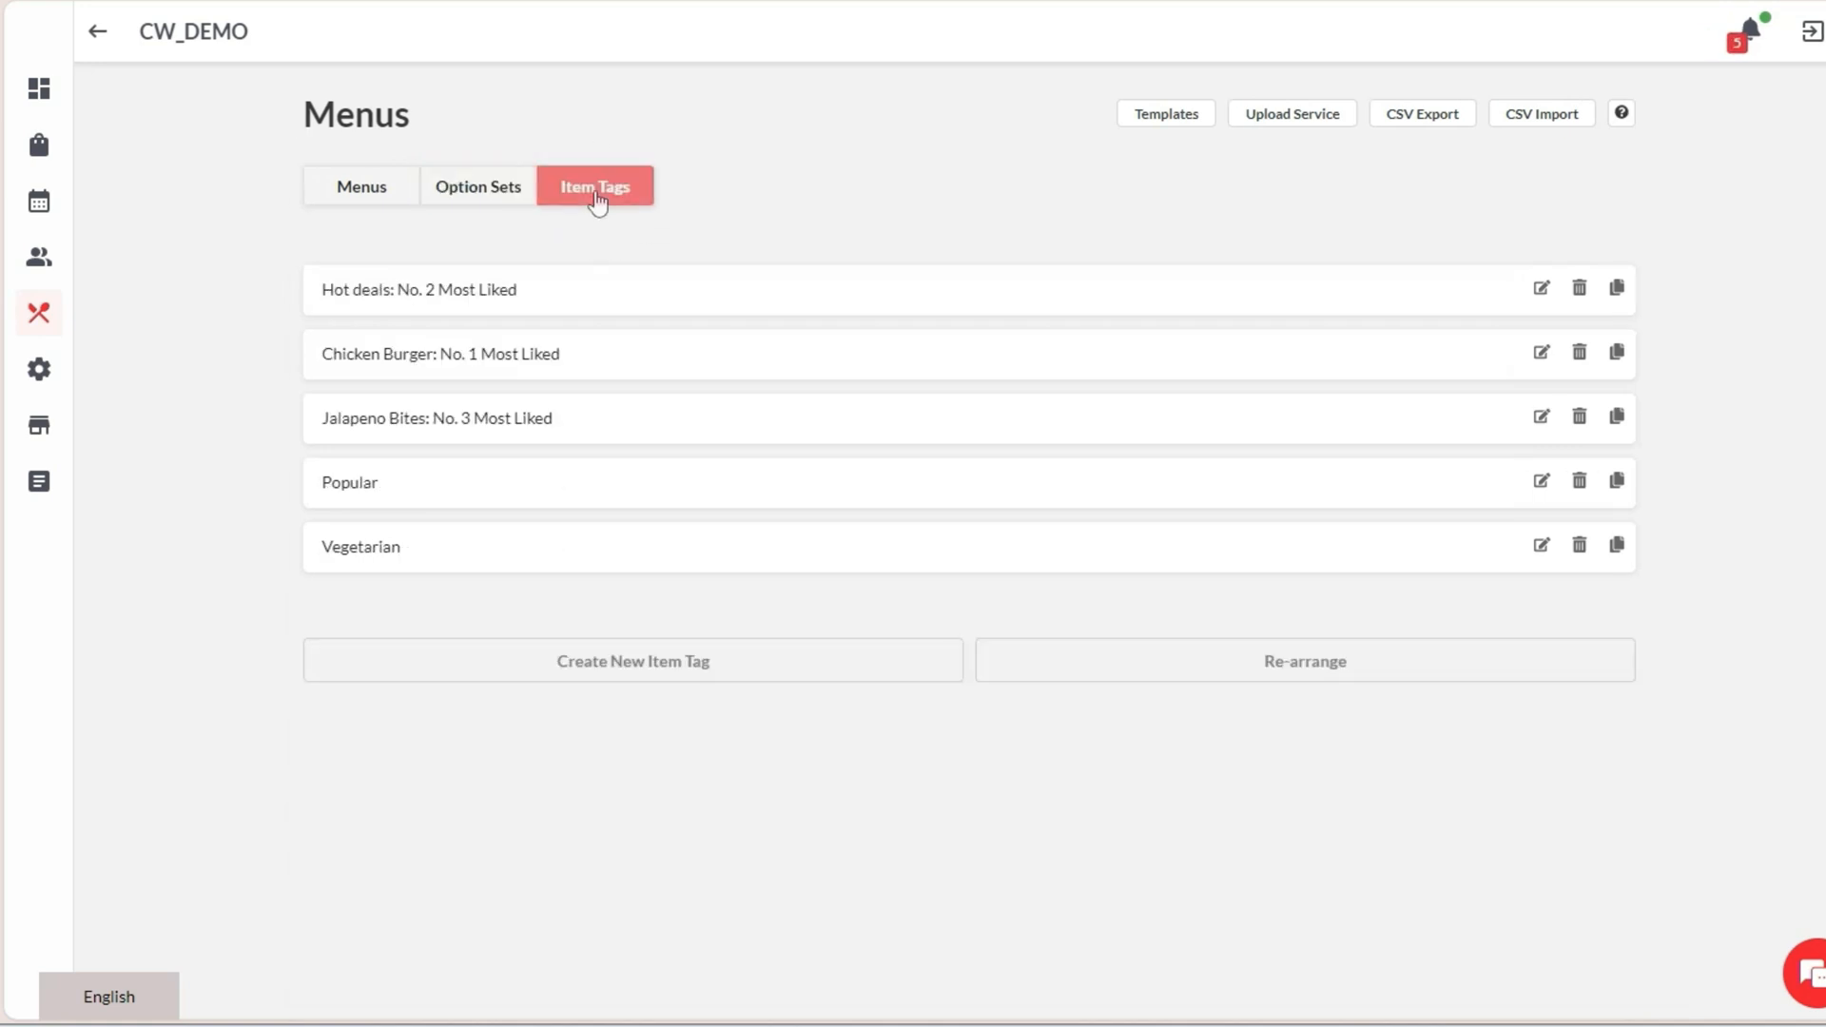
{"action": "left_click", "coordinate": [632, 683]}
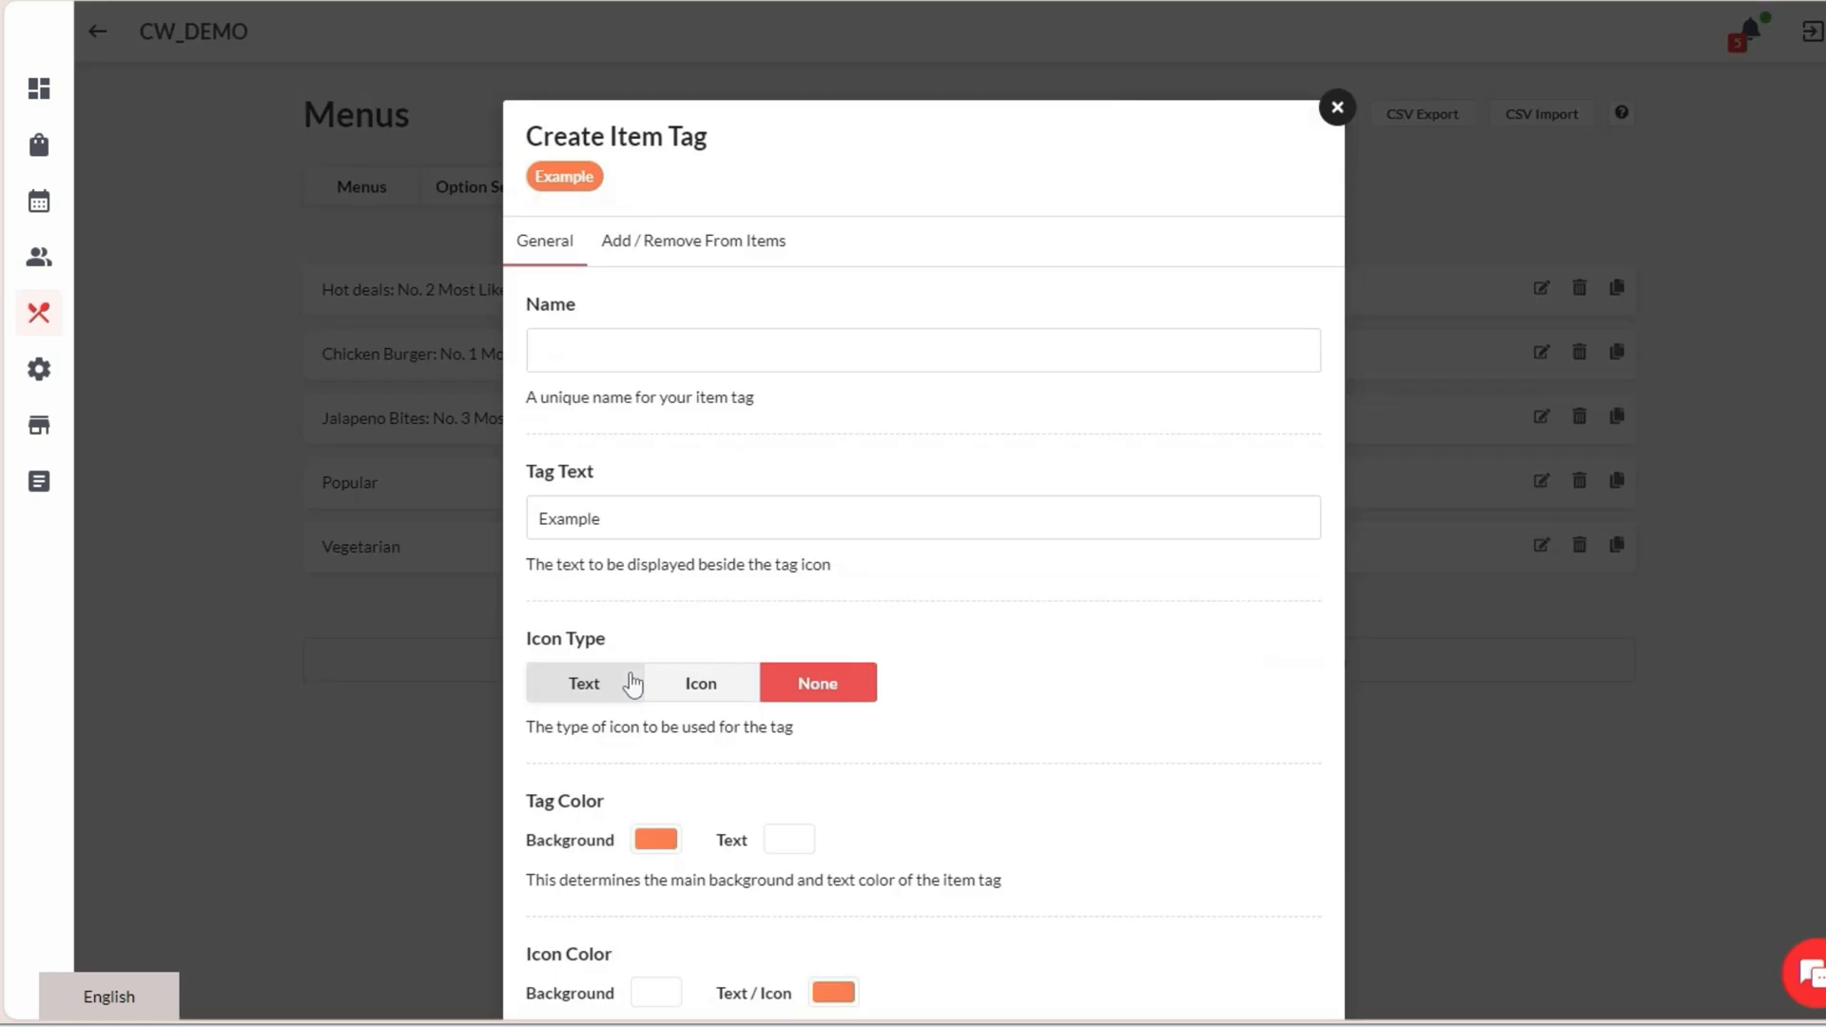
{"action": "left_click", "coordinate": [614, 362]}
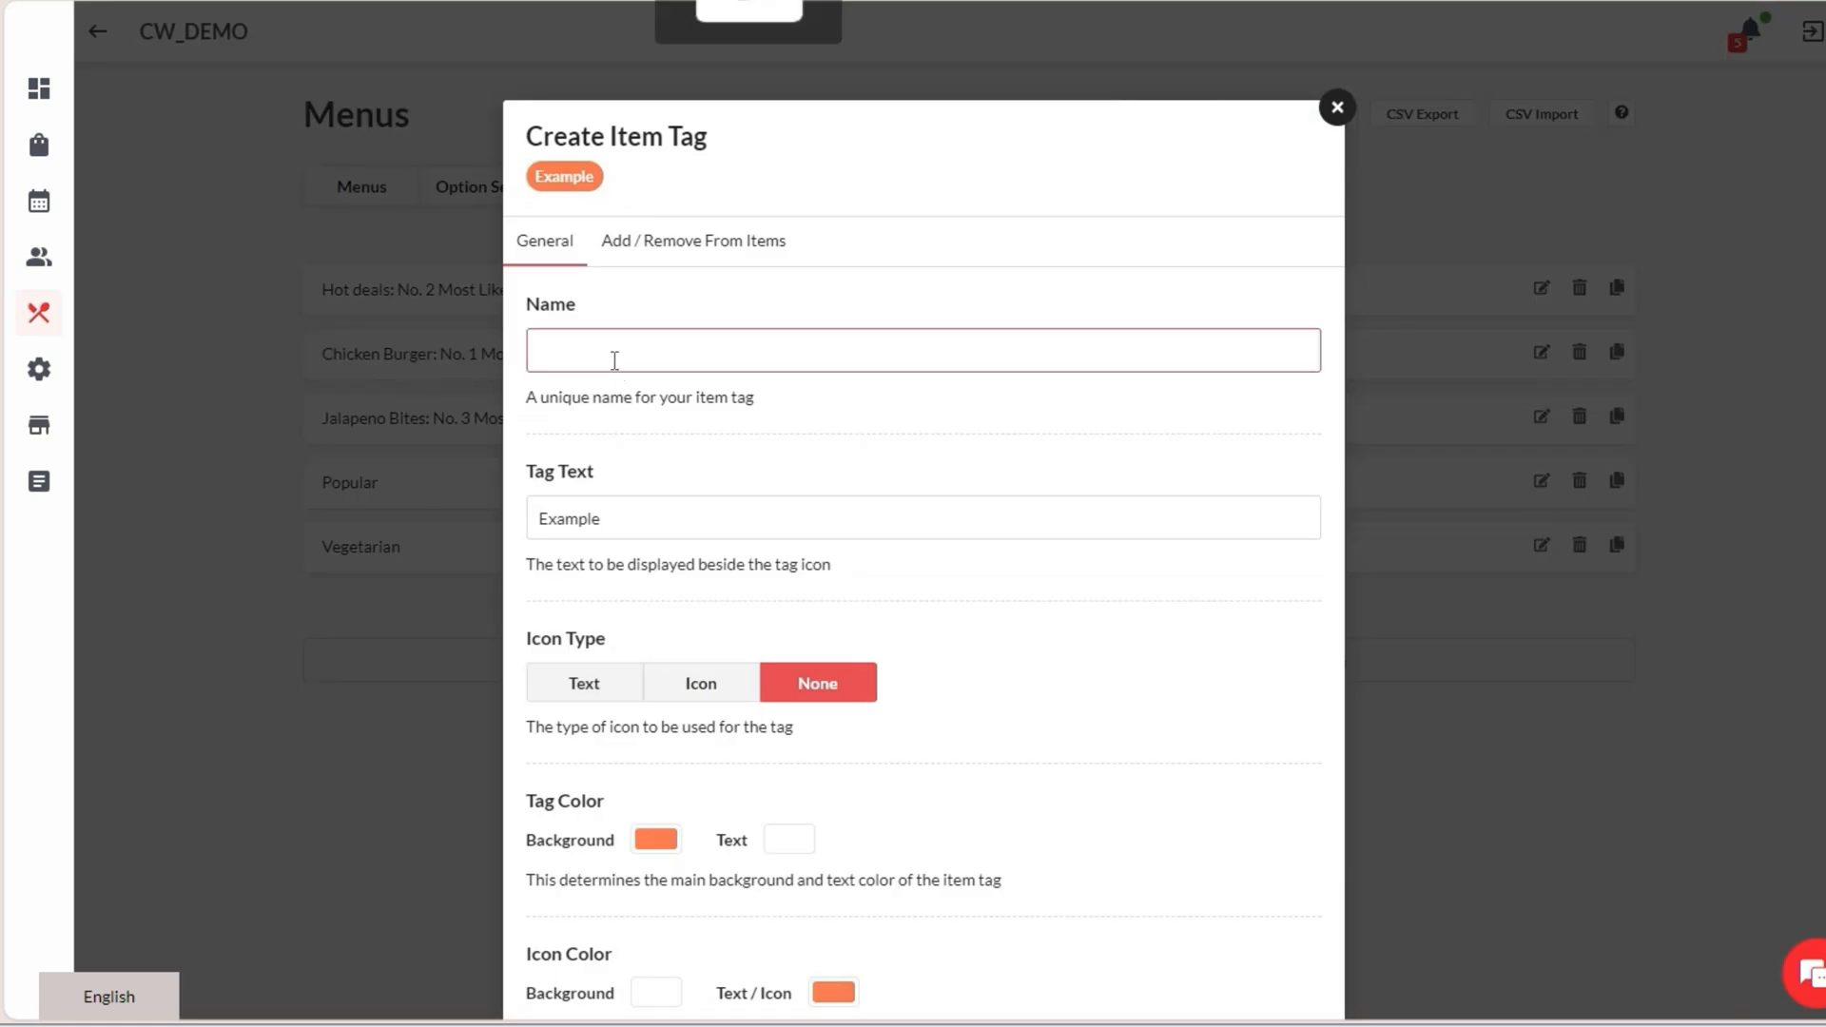
{"action": "type", "text": "GLUT"}
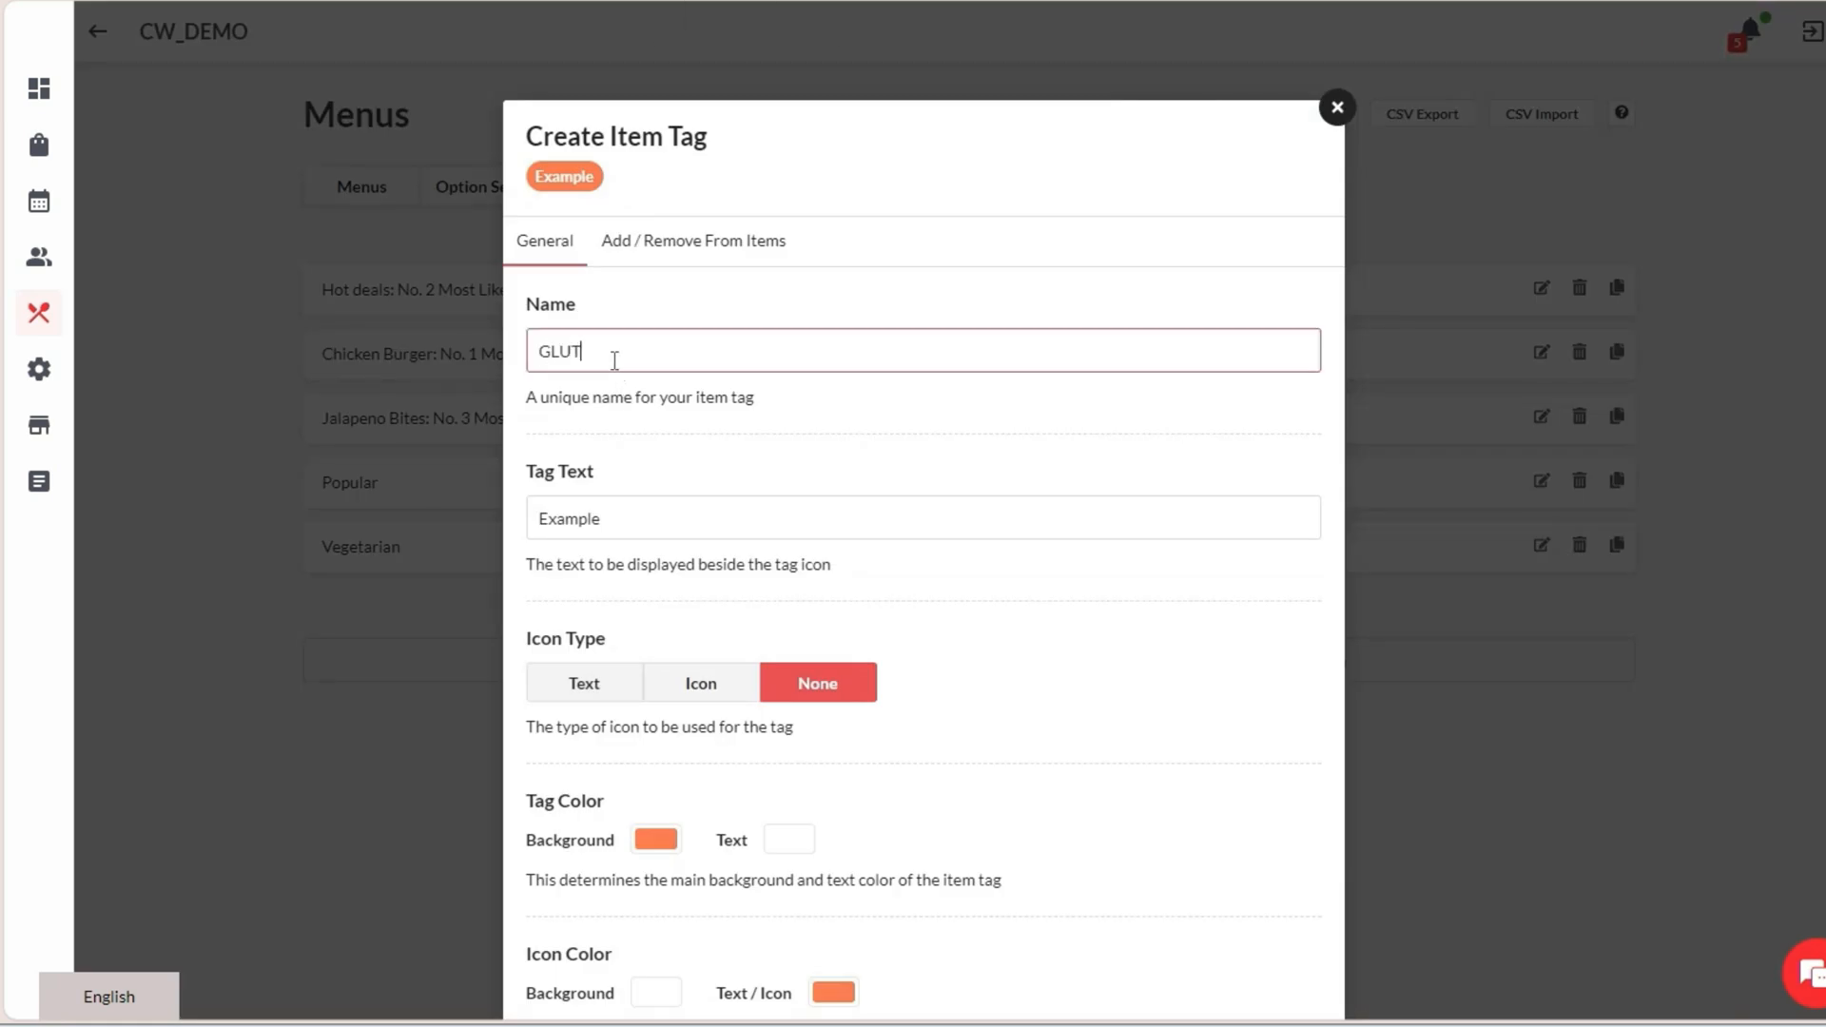
{"action": "type", "text": "EN FREE TAG"}
{"action": "key", "text": "Tab"}
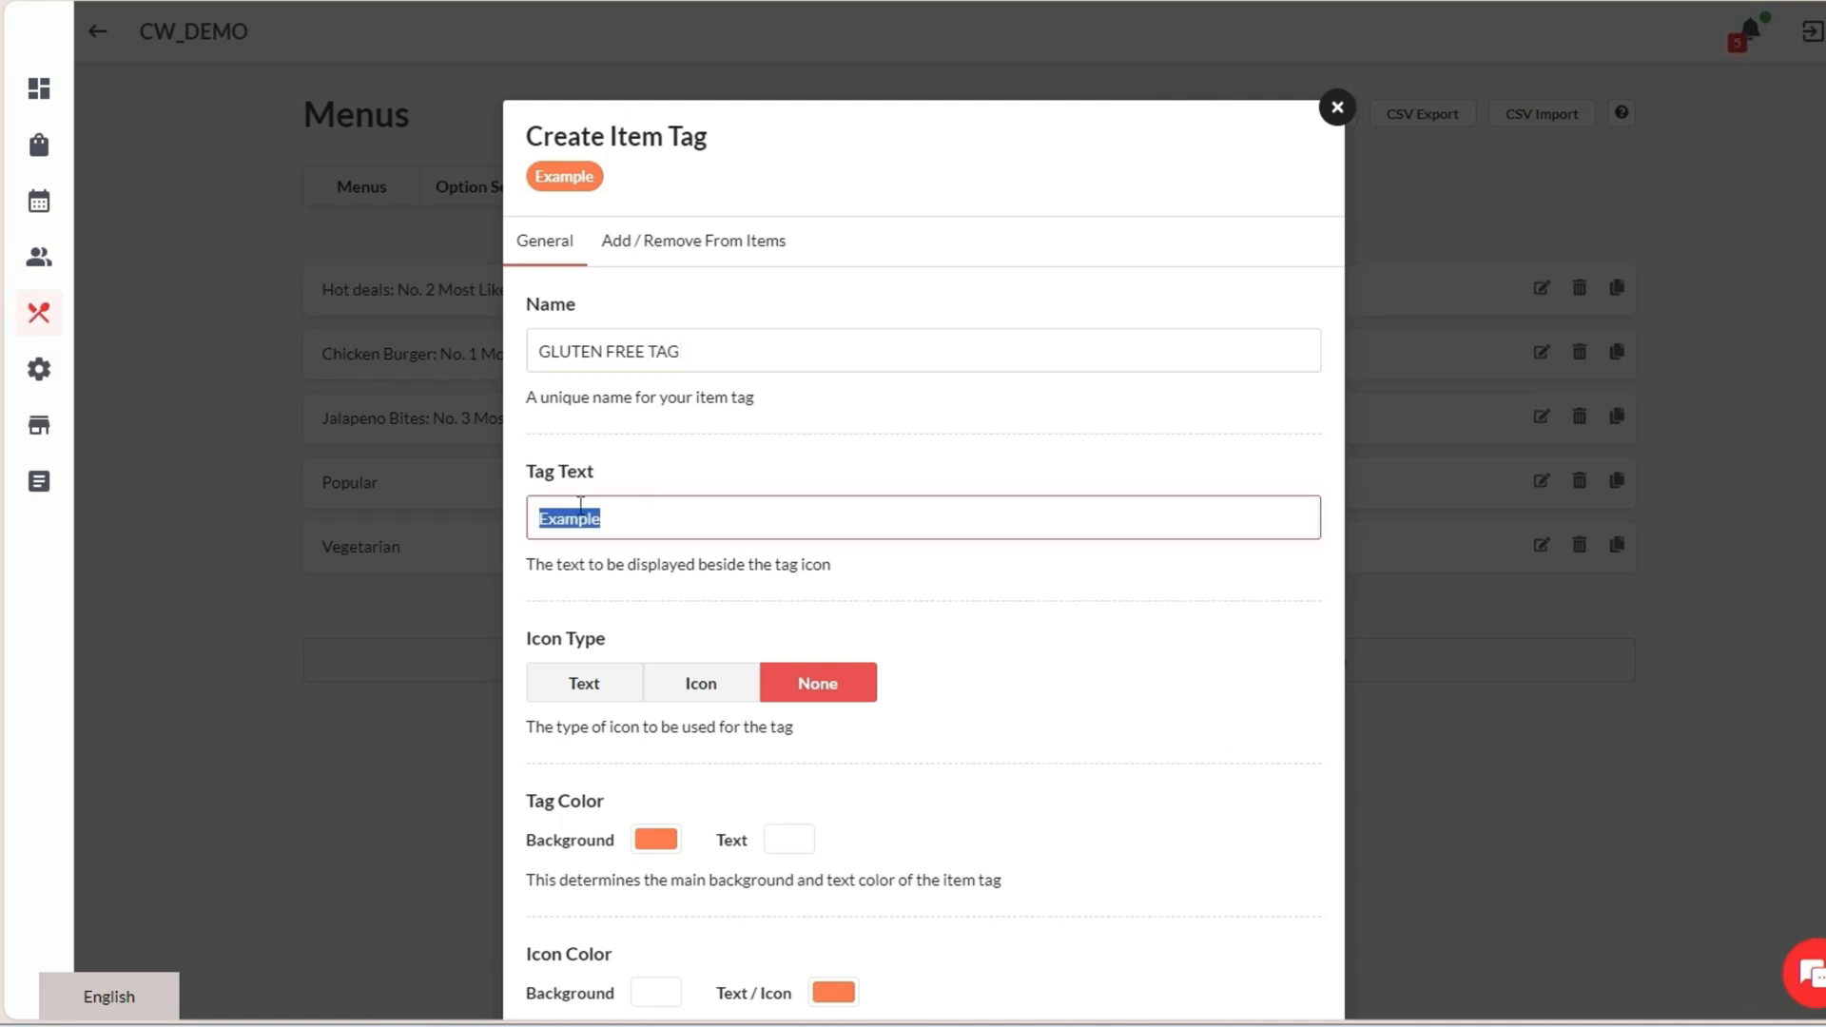
{"action": "type", "text": "Gluten Free"}
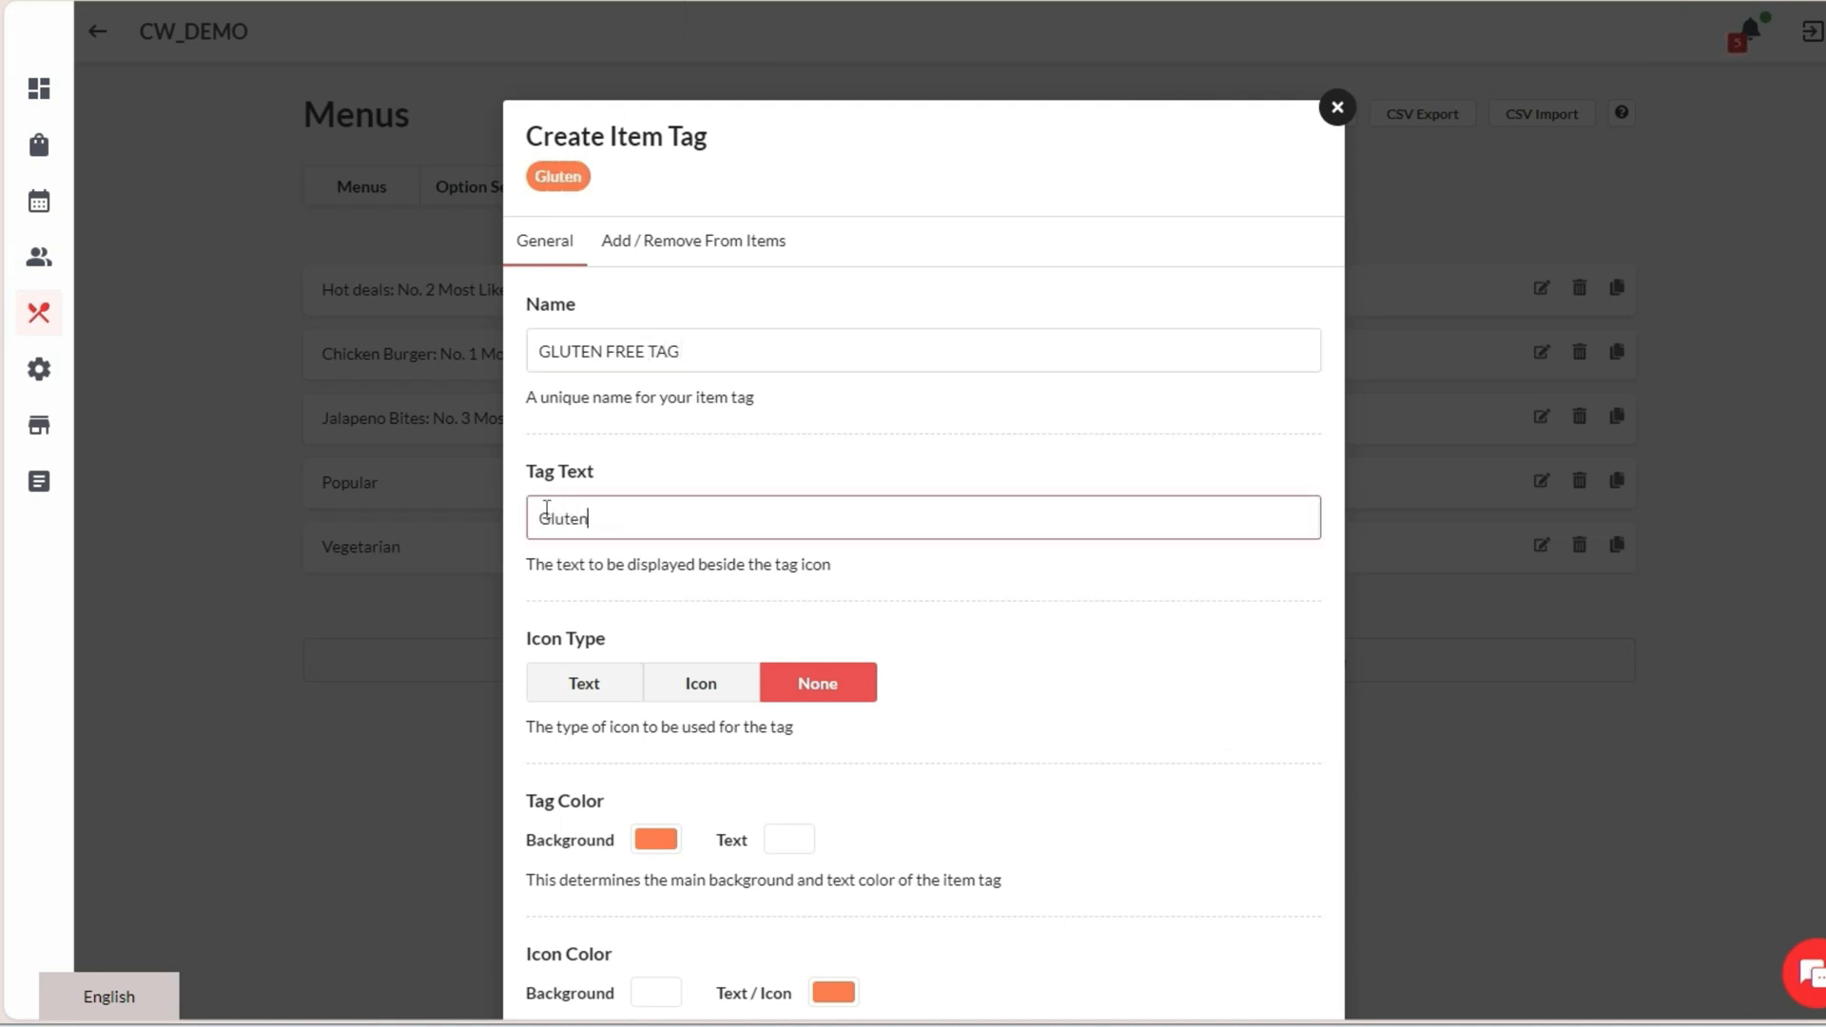
{"action": "left_click", "coordinate": [559, 563]}
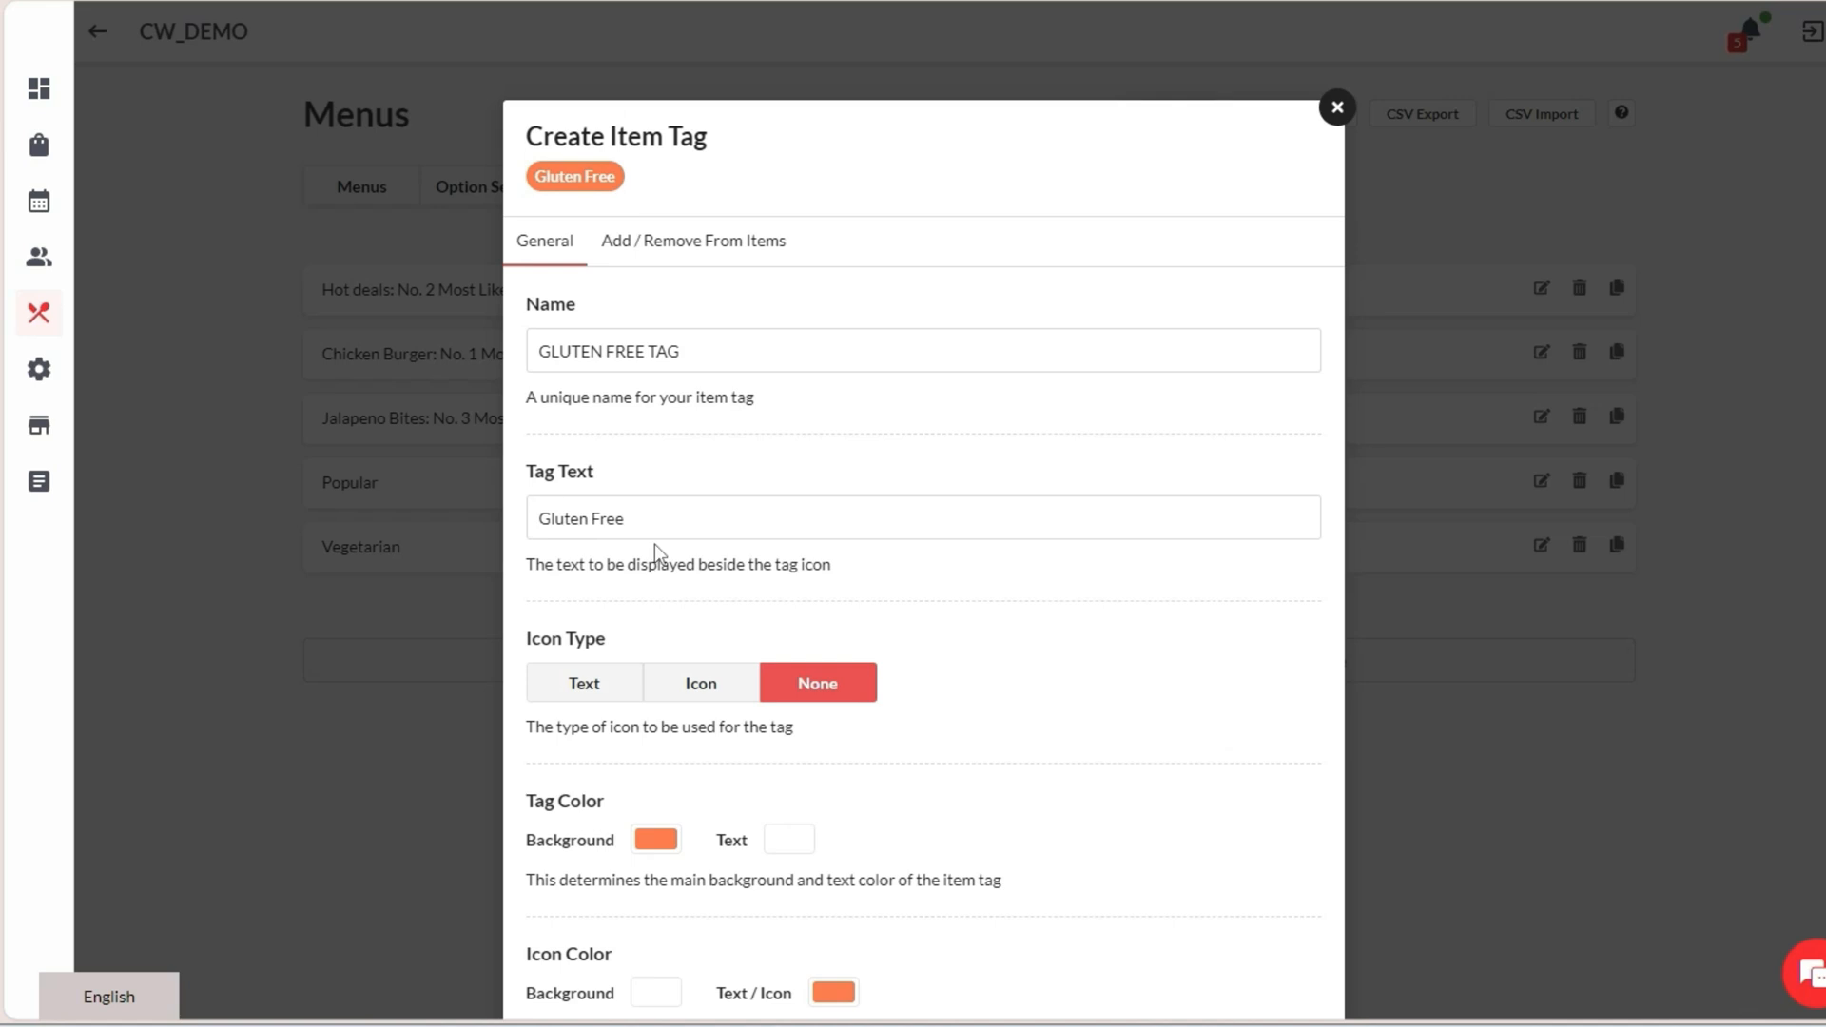
Set the Gluten Free tag's background color to green #259332
{"action": "scroll", "coordinate": [654, 544], "scroll_direction": "down", "scroll_amount": 2}
{"action": "left_click", "coordinate": [657, 658]}
{"action": "left_click", "coordinate": [732, 848]}
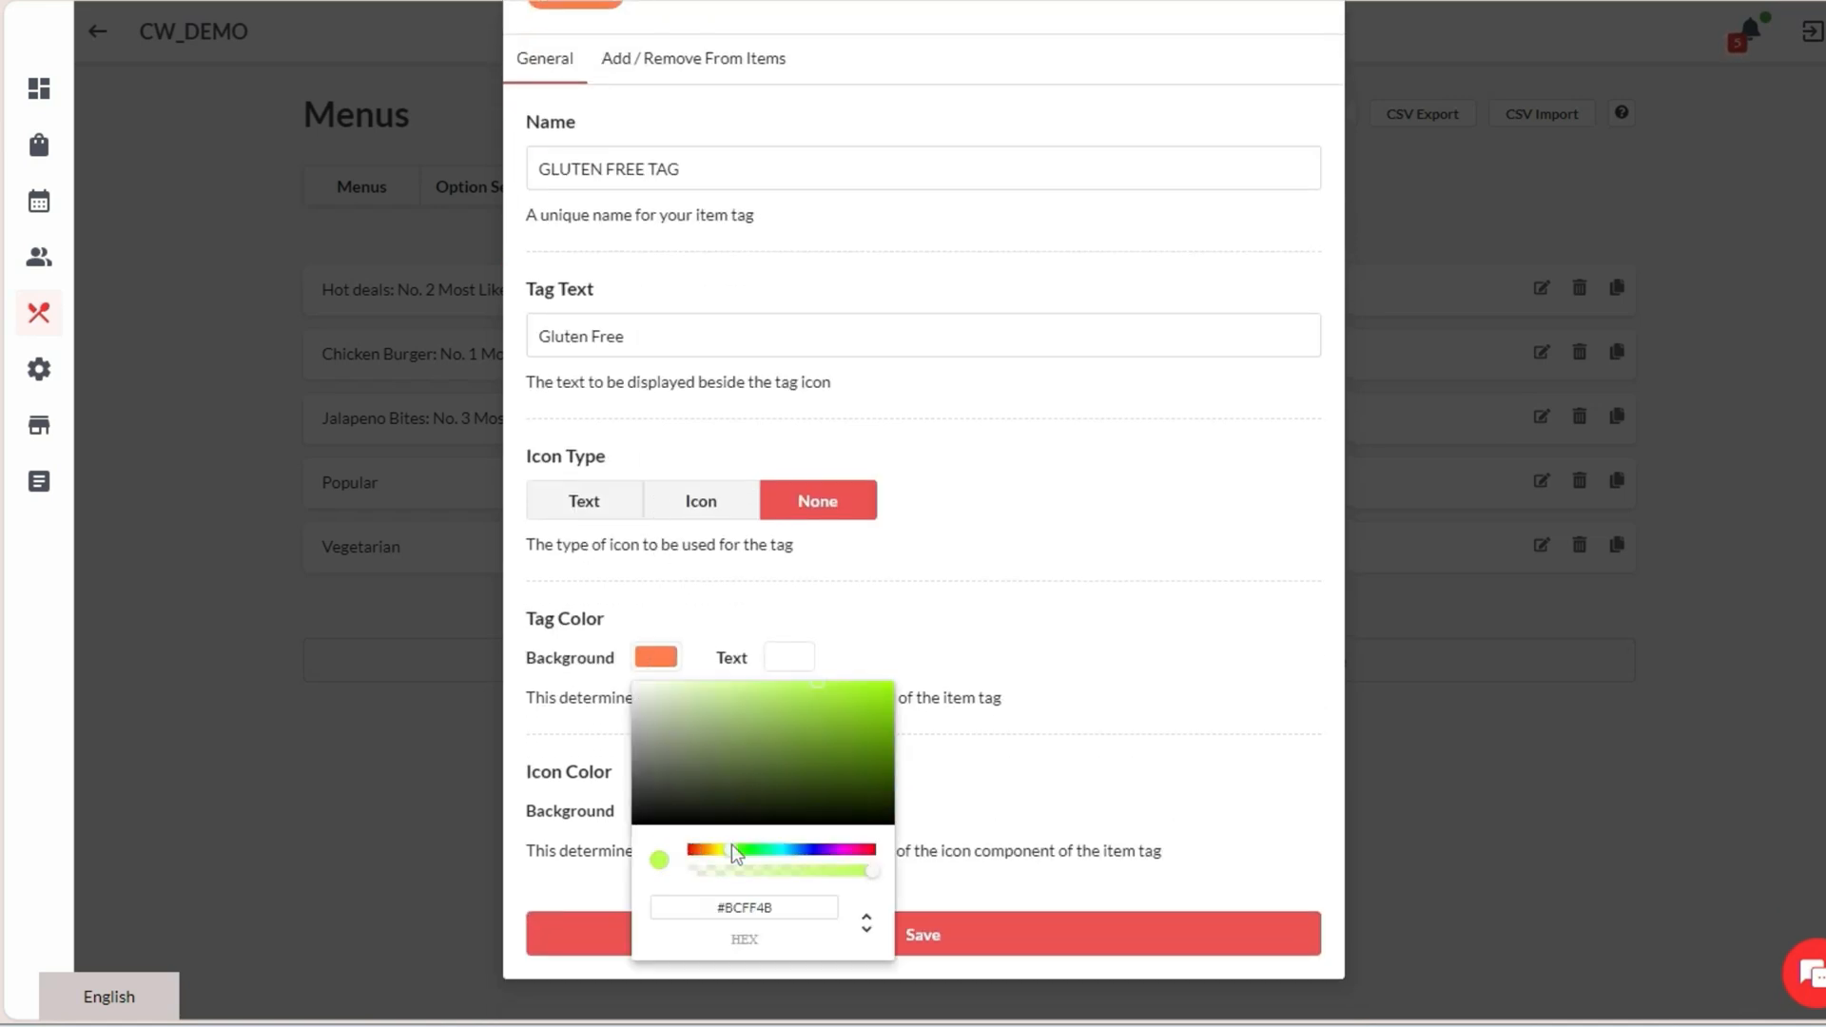
{"action": "left_click", "coordinate": [754, 849]}
{"action": "left_click", "coordinate": [828, 742]}
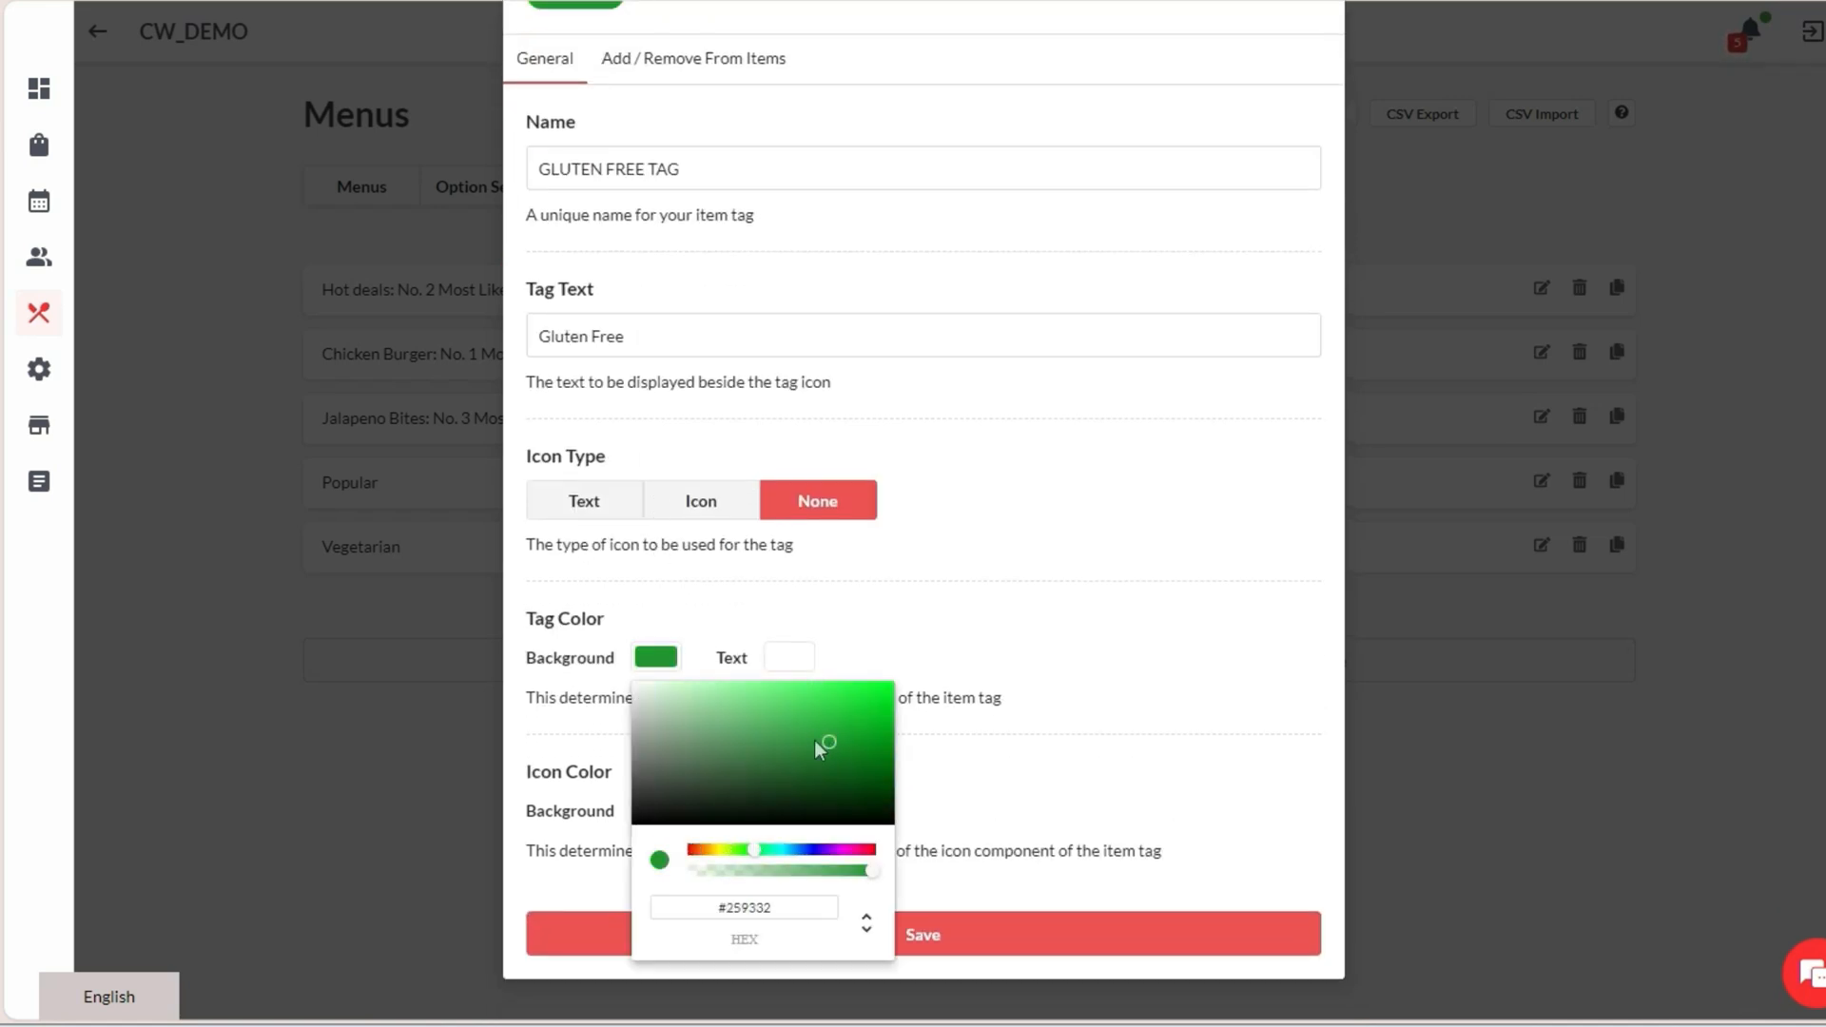
Apply the Gluten Free tag to SIDE DISHES under BREAKFAST and All Day Menu under Cafe Menu, and save the new tag
{"action": "left_click", "coordinate": [912, 619]}
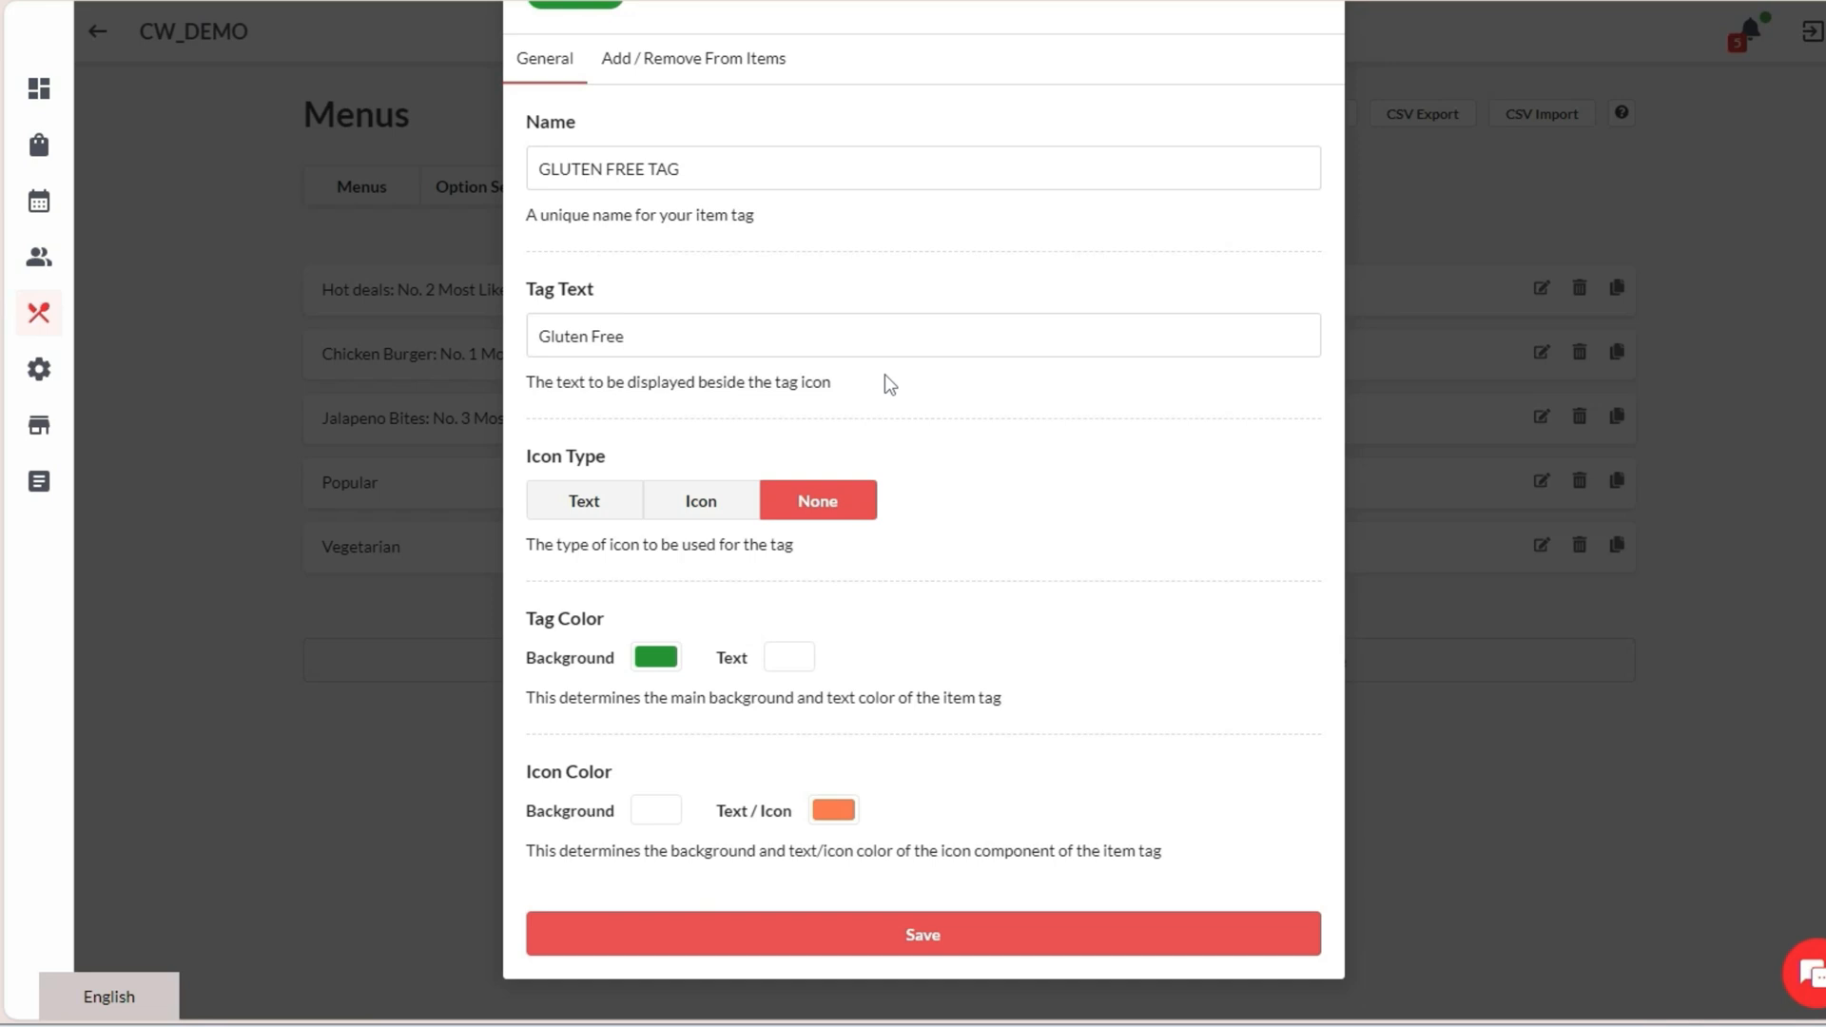
{"action": "left_click", "coordinate": [728, 65]}
{"action": "left_click", "coordinate": [543, 302]}
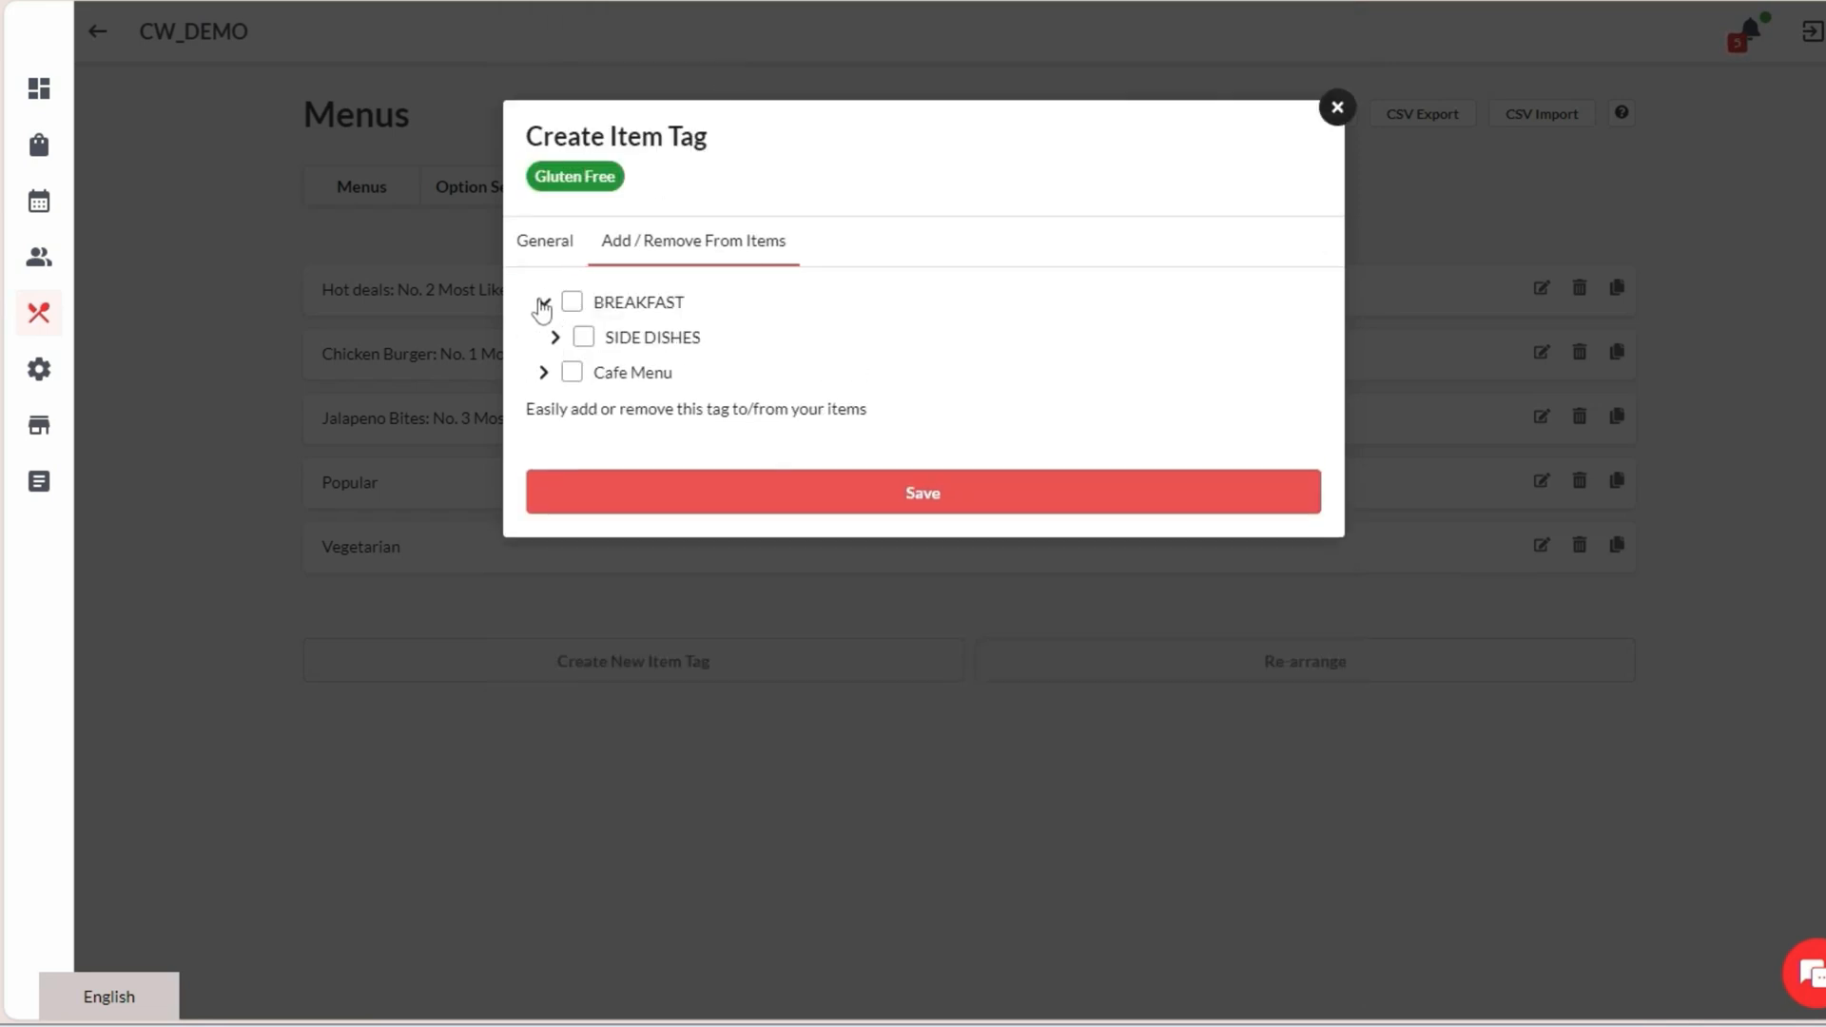
{"action": "left_click", "coordinate": [583, 336]}
{"action": "left_click", "coordinate": [543, 372]}
{"action": "left_click", "coordinate": [583, 407]}
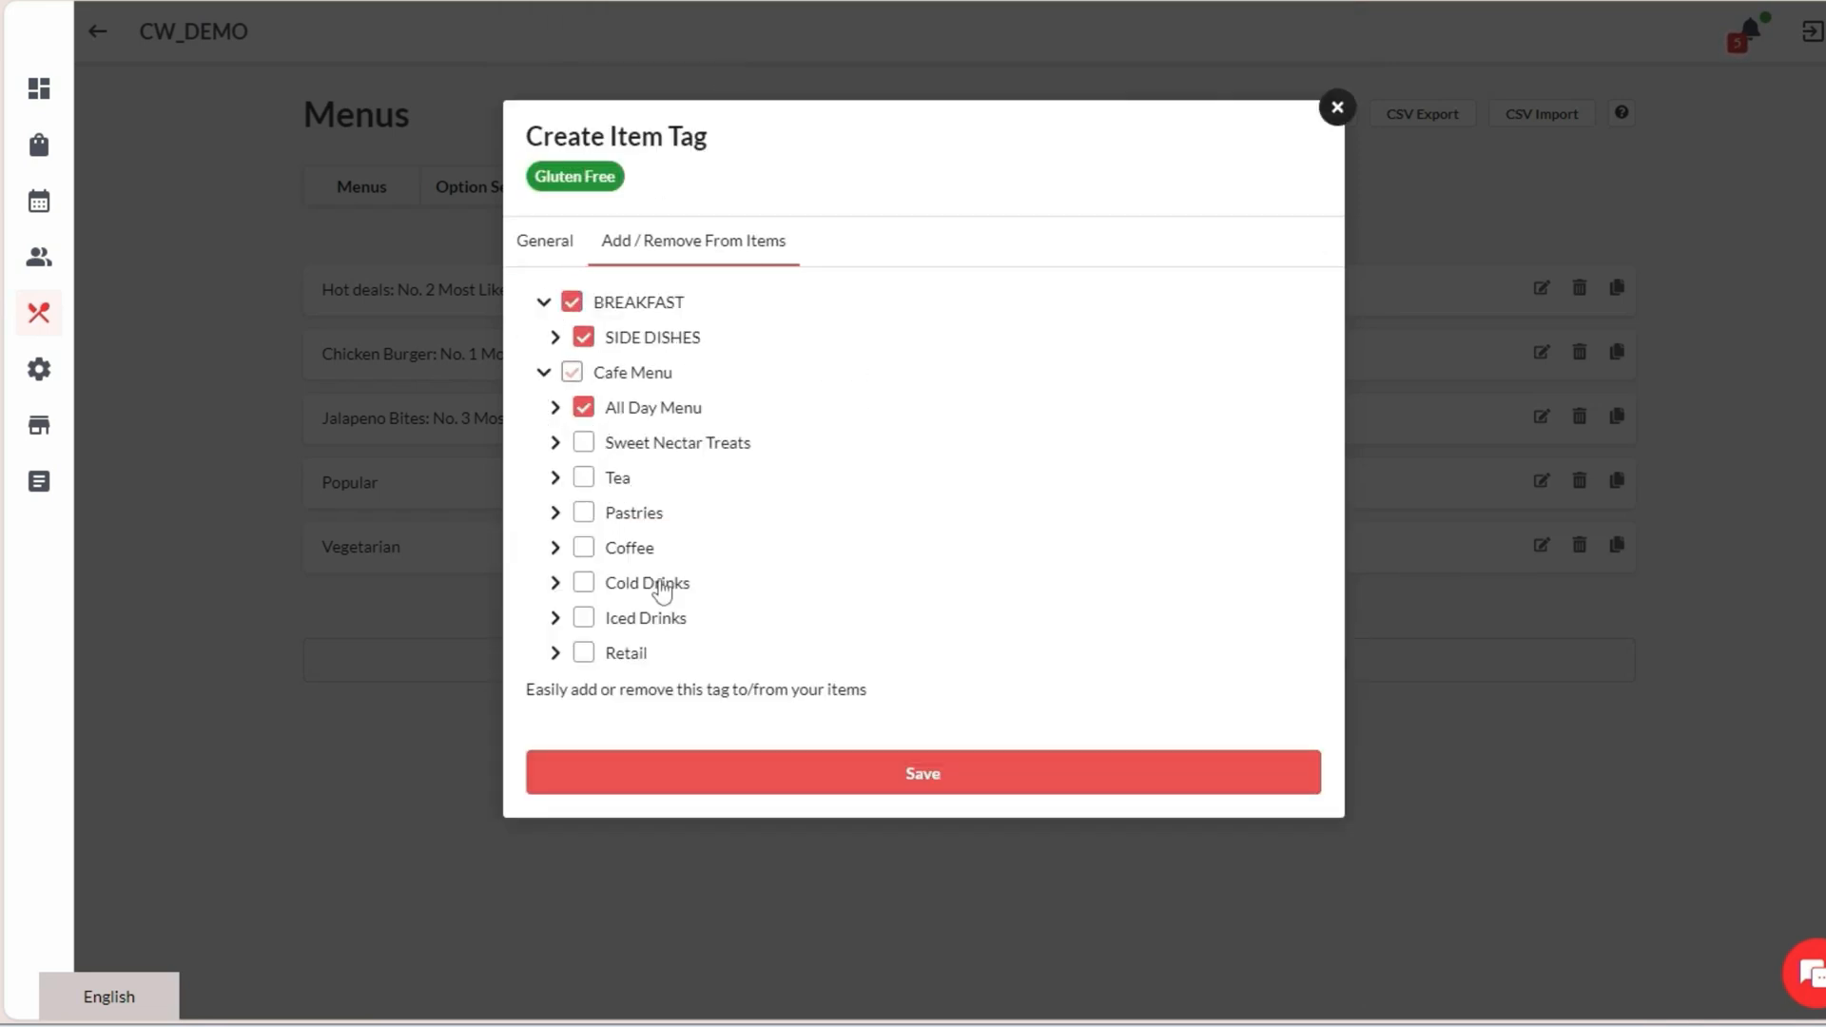
{"action": "left_click", "coordinate": [991, 789]}
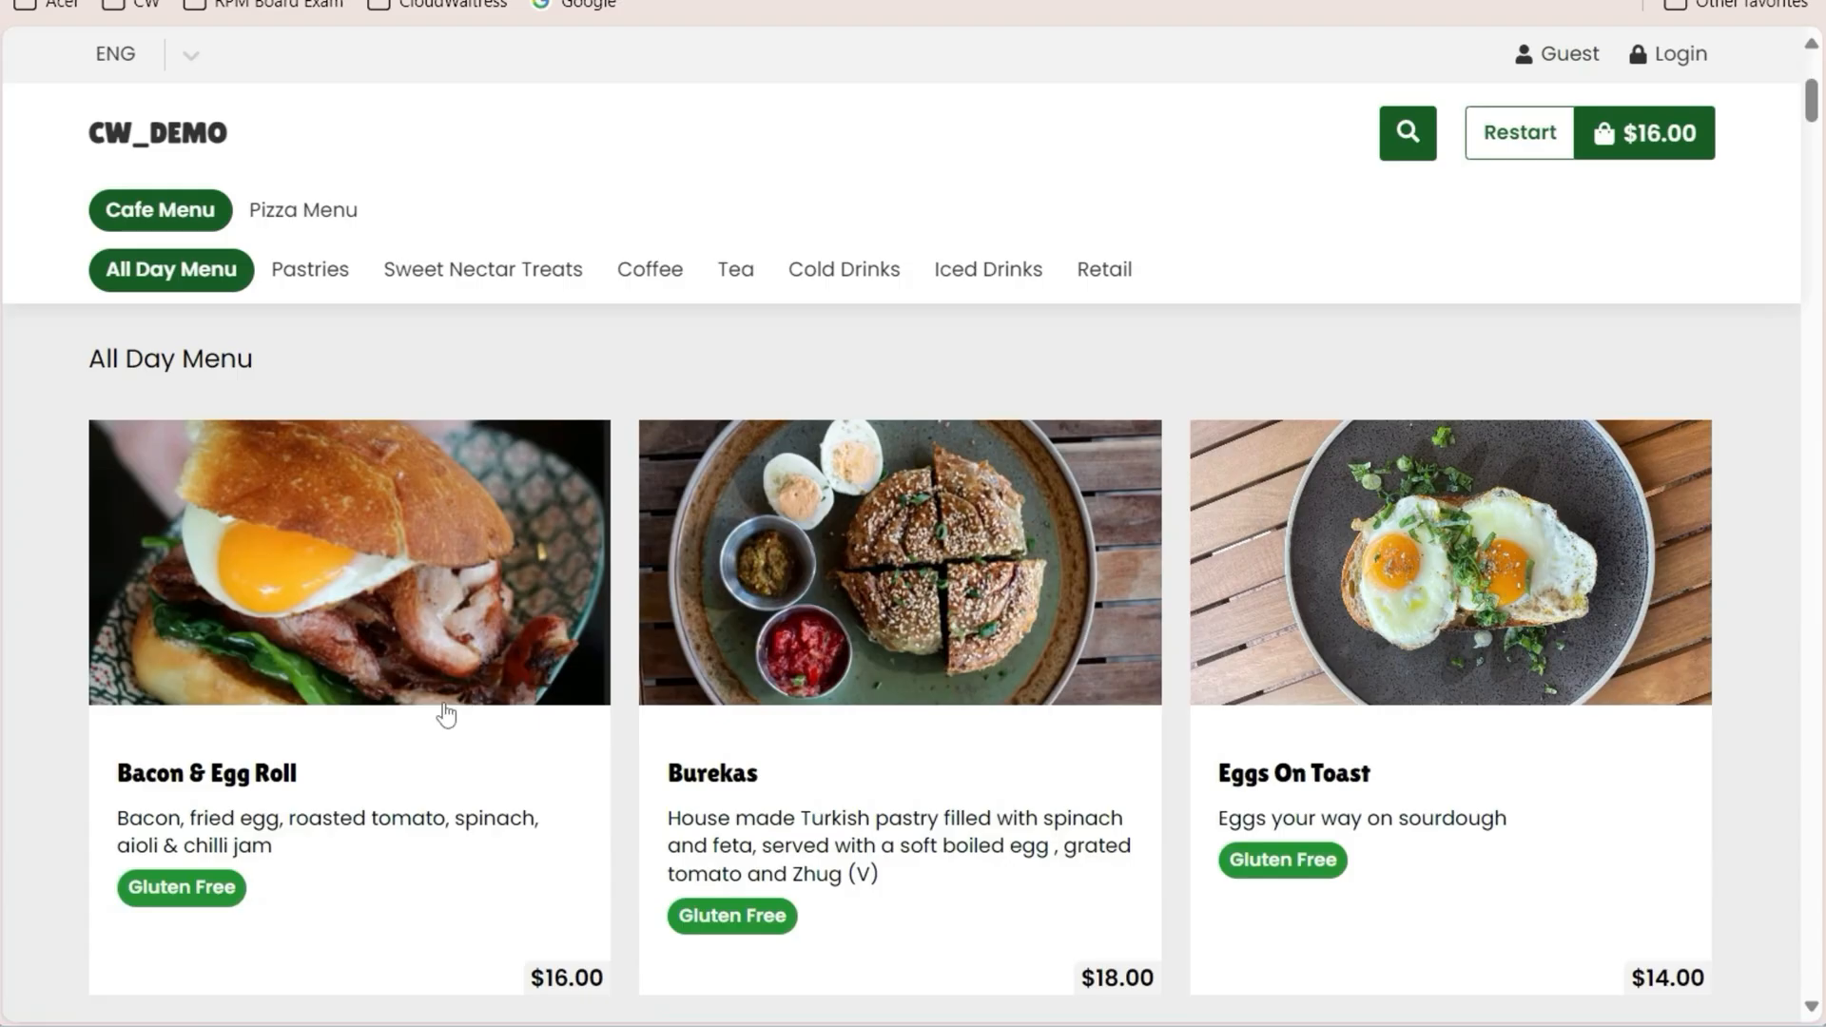
Check the Gluten Free tag on the storefront's All Day Menu items and return to the list of menus
{"action": "left_click", "coordinate": [446, 715]}
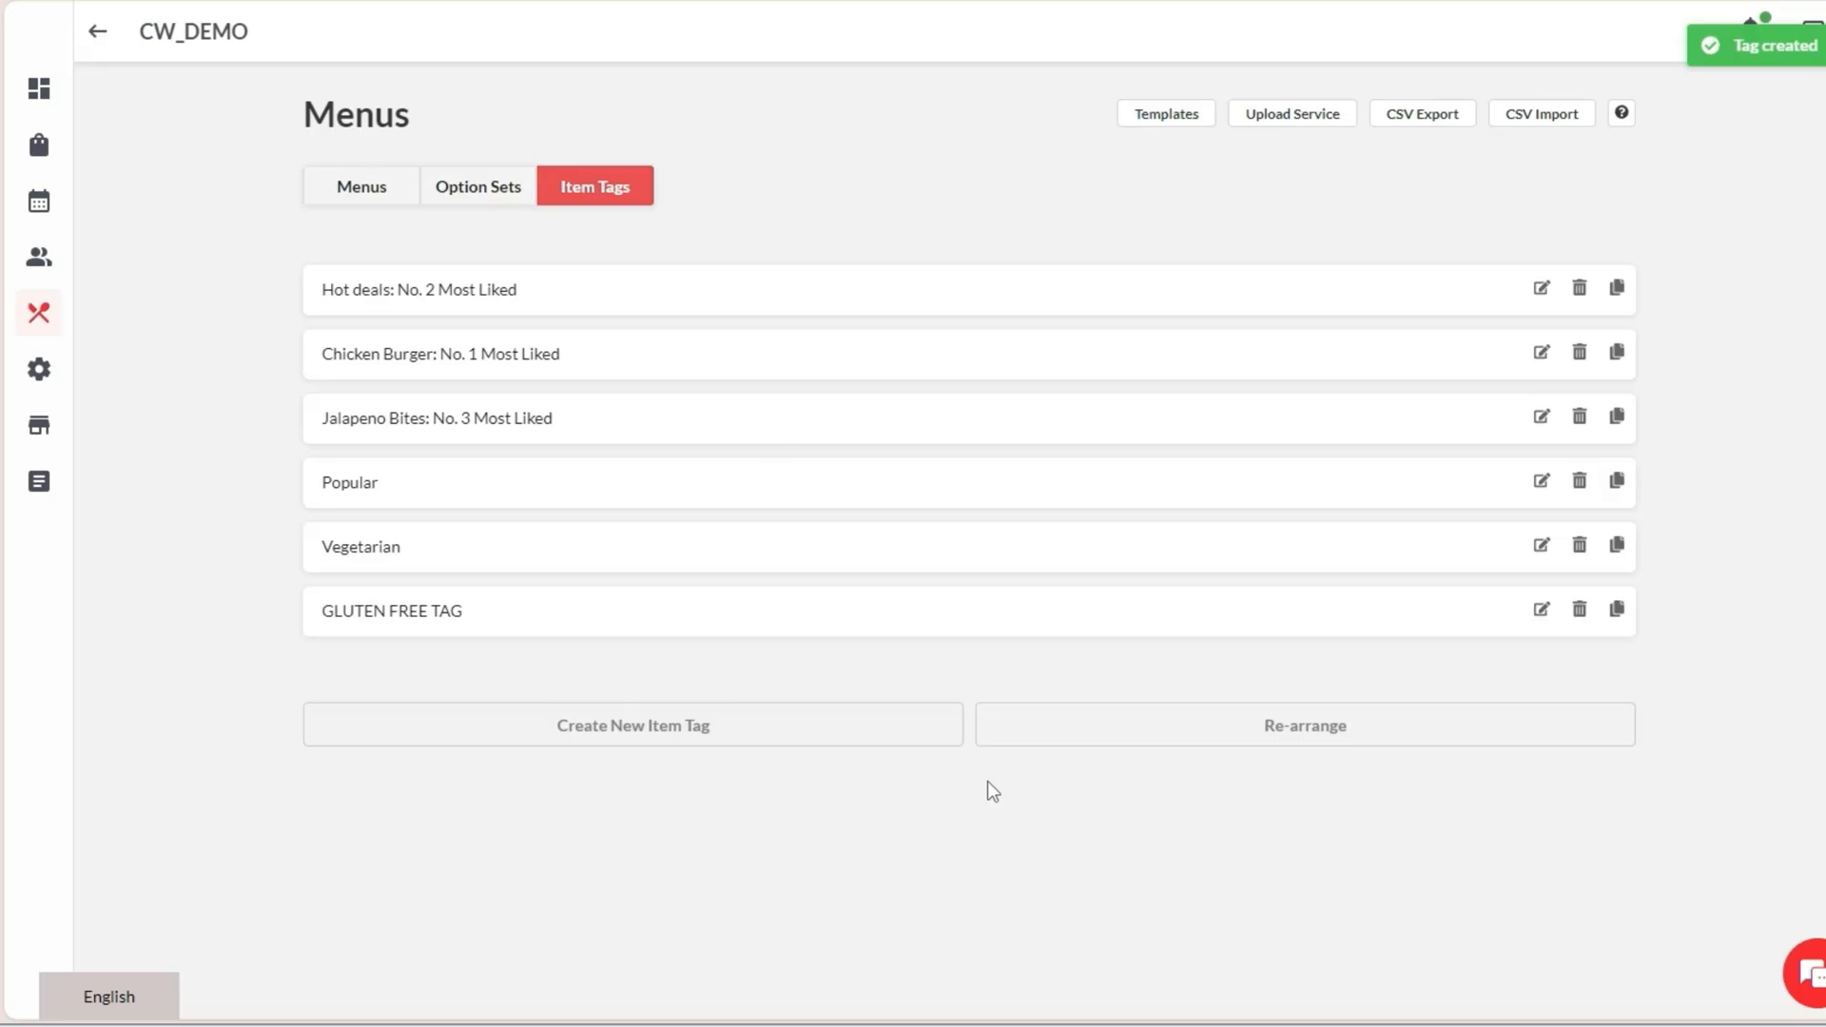
{"action": "left_click", "coordinate": [362, 190]}
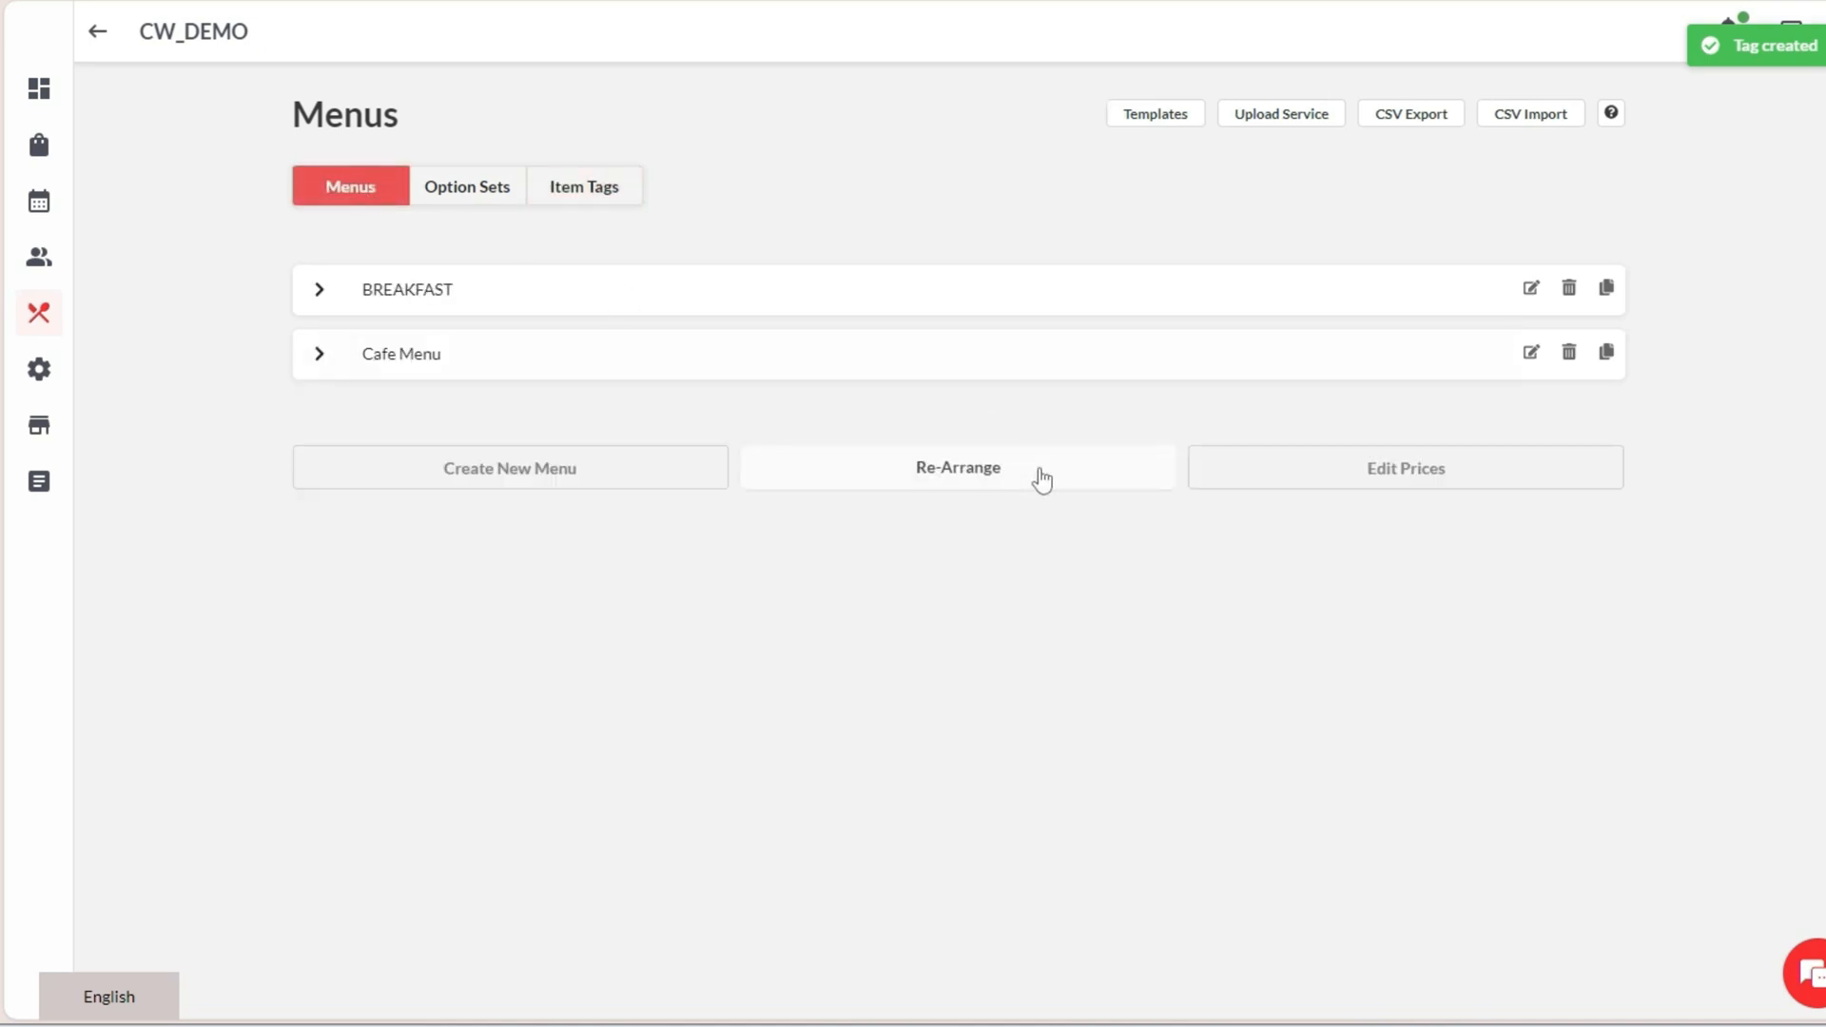